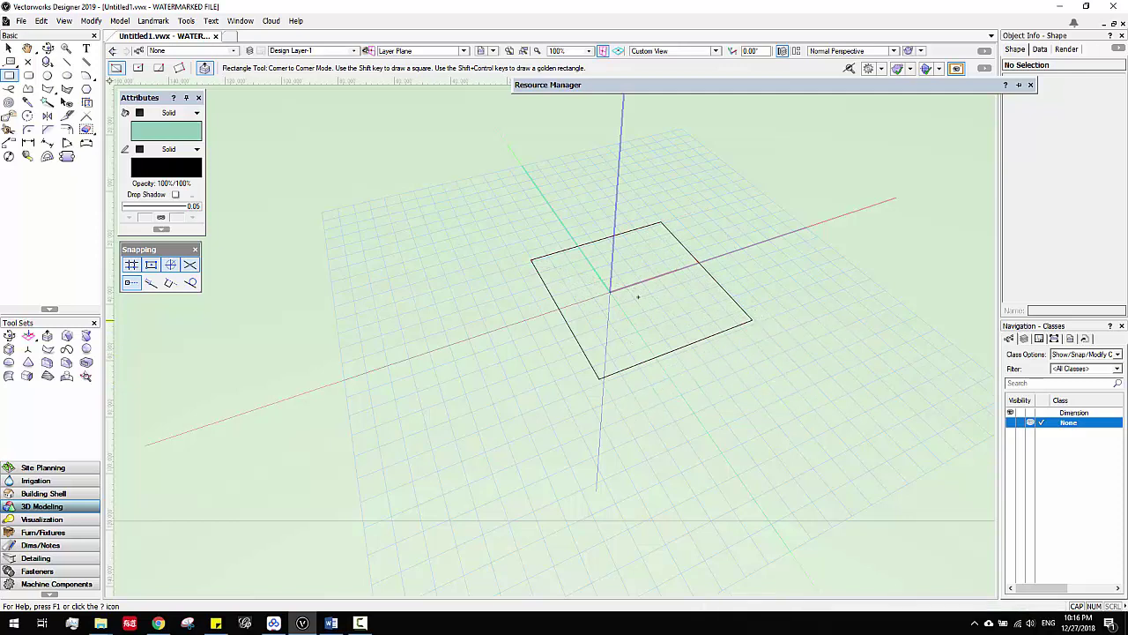
Step: Extrude the square at the grid origin upward into a box about 50 ft high
left_click(632, 298)
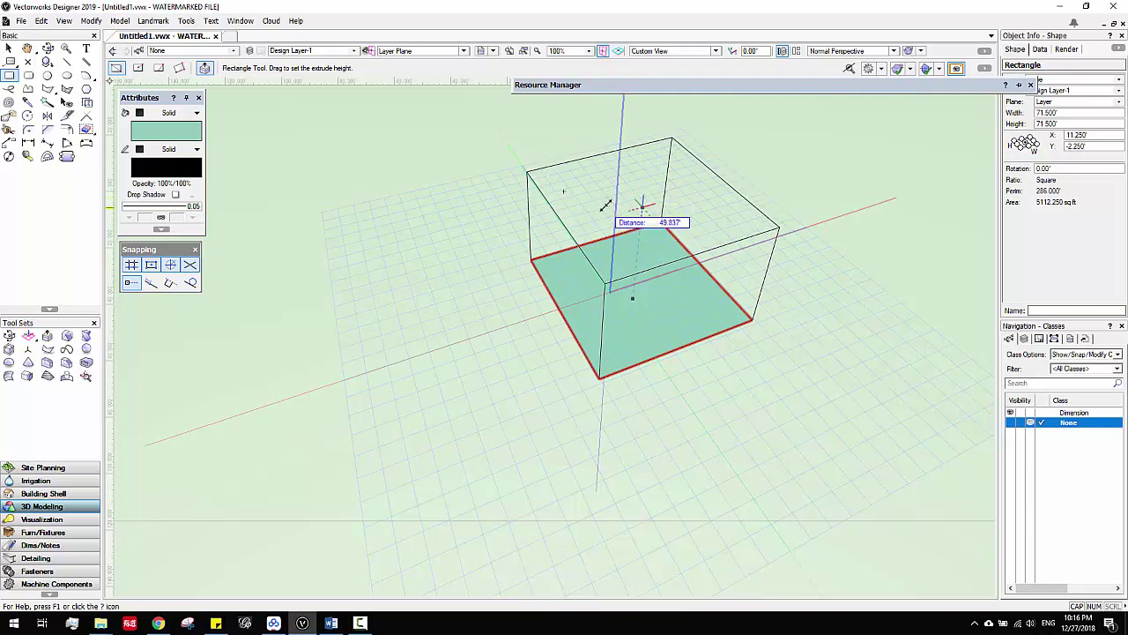
left_click(643, 195)
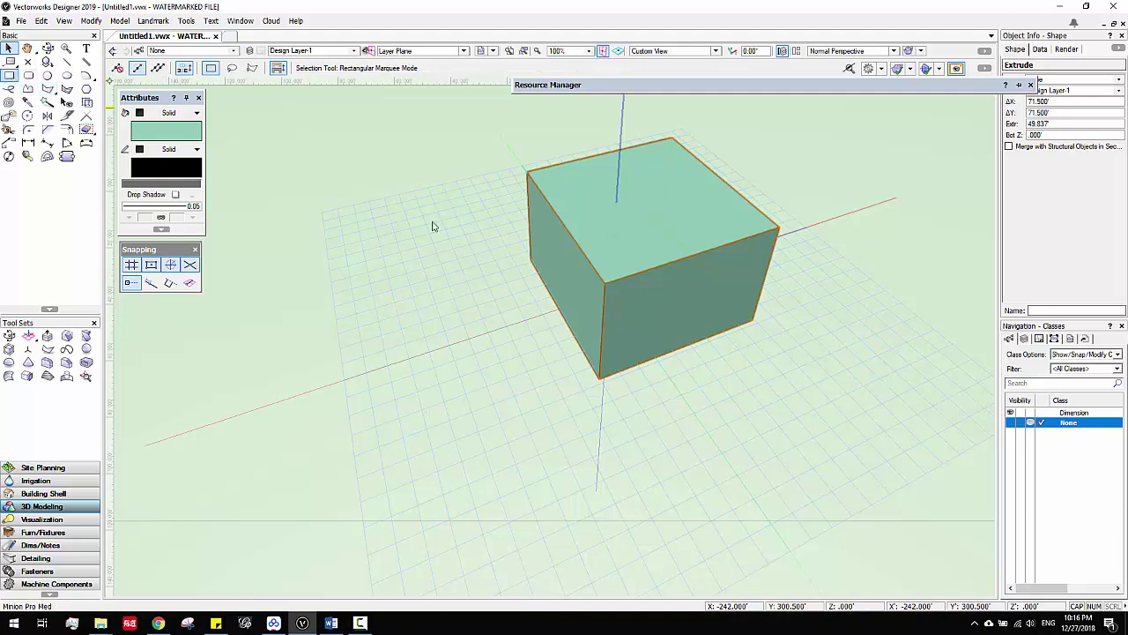
Step: Draw a rectangle about 47.5 by 65 ft on the ground beside the box and extrude it 15 ft
left_click(378, 270)
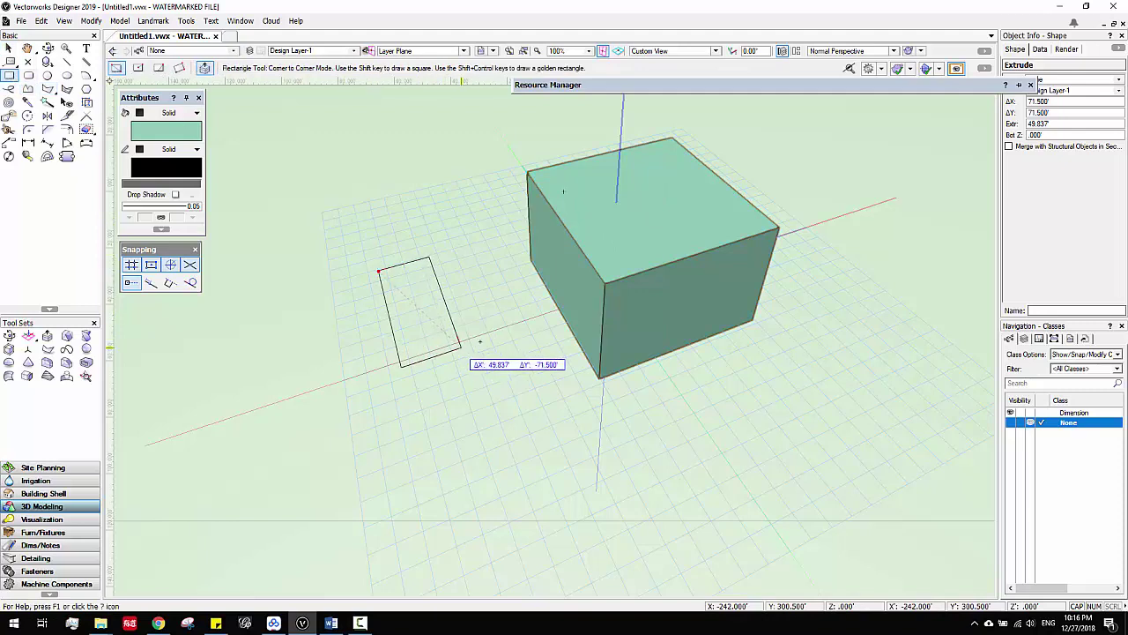
left_click(524, 341)
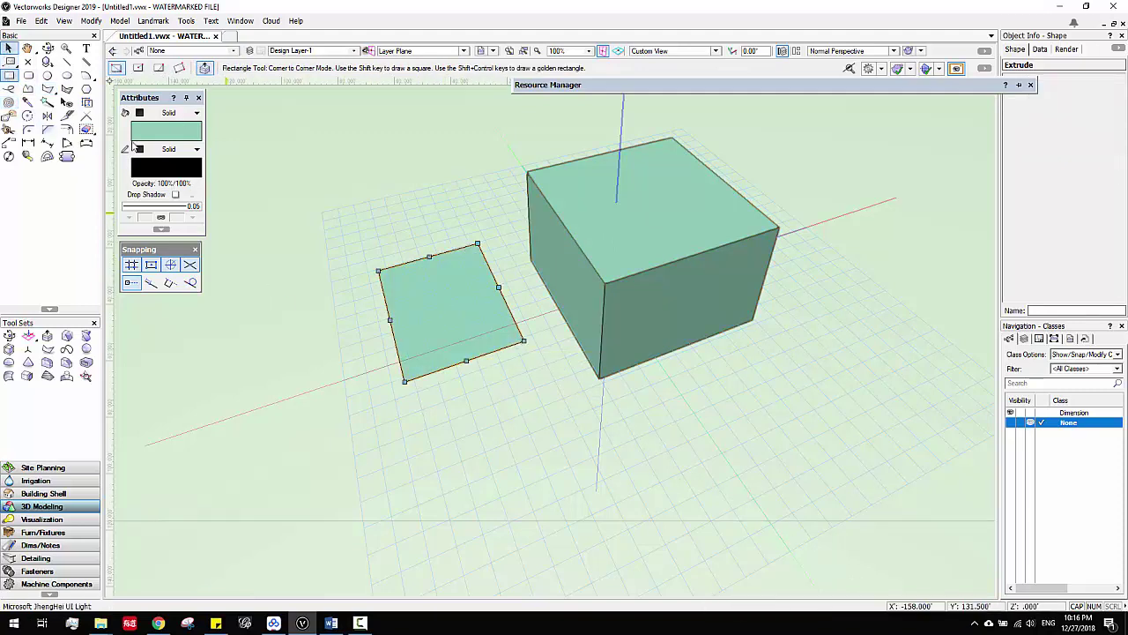
left_click(9, 48)
left_click(97, 20)
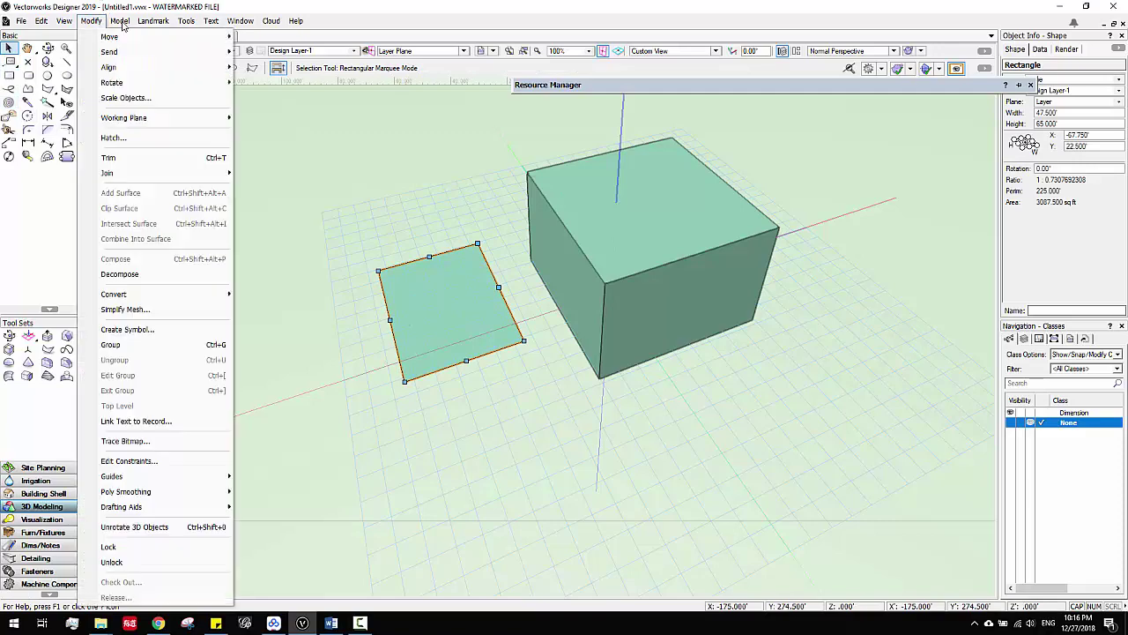
mouse_move(117, 22)
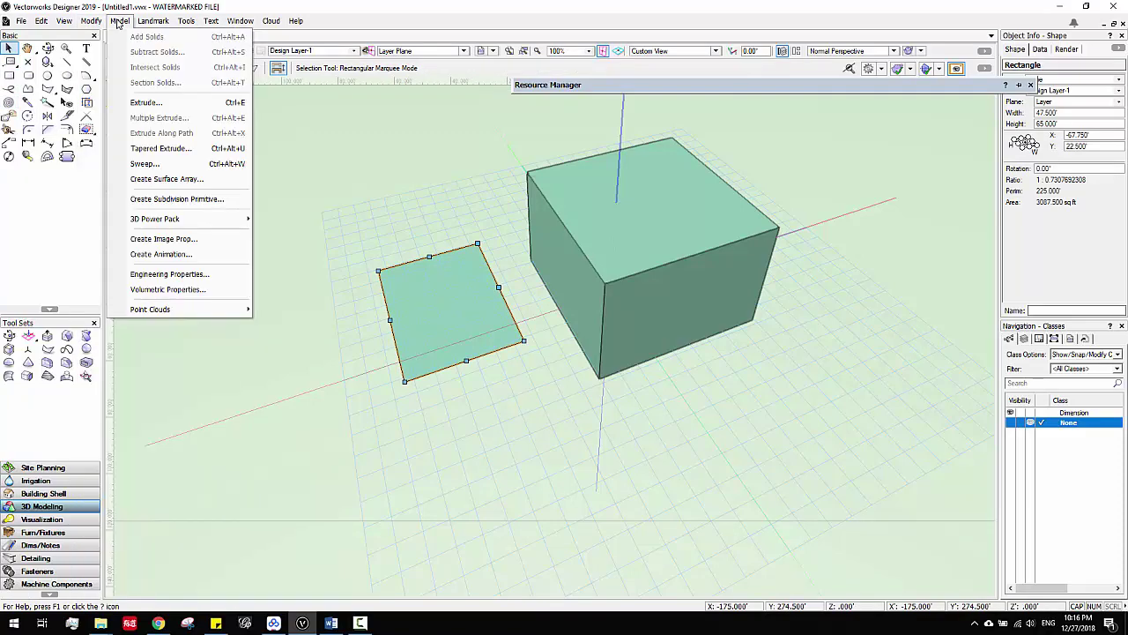
left_click(146, 103)
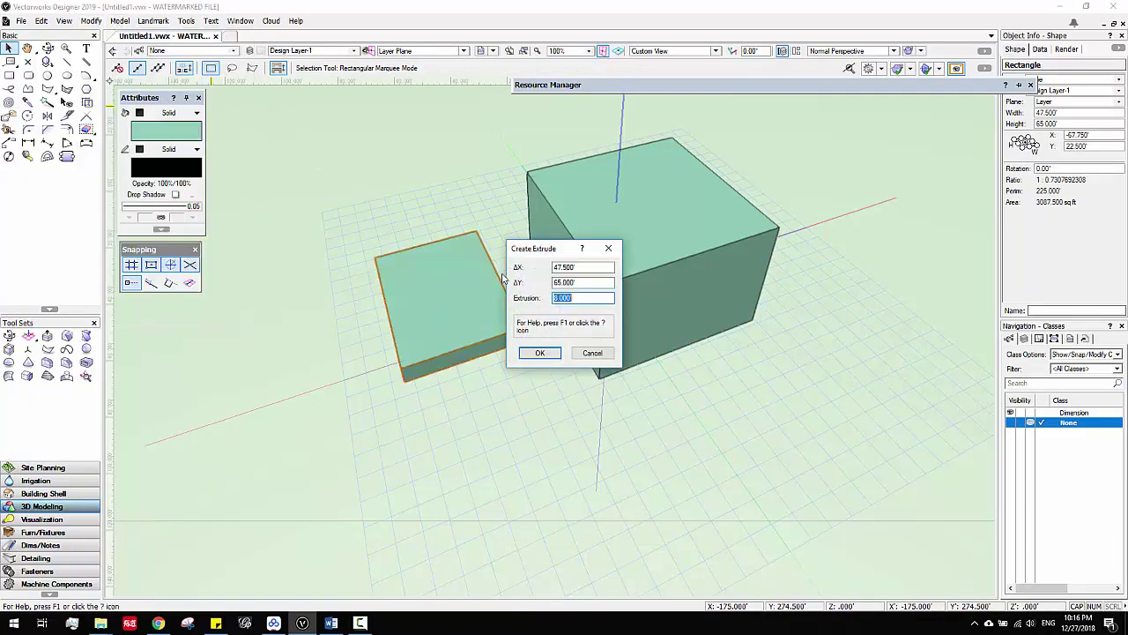
left_click_drag(555, 248, 313, 174)
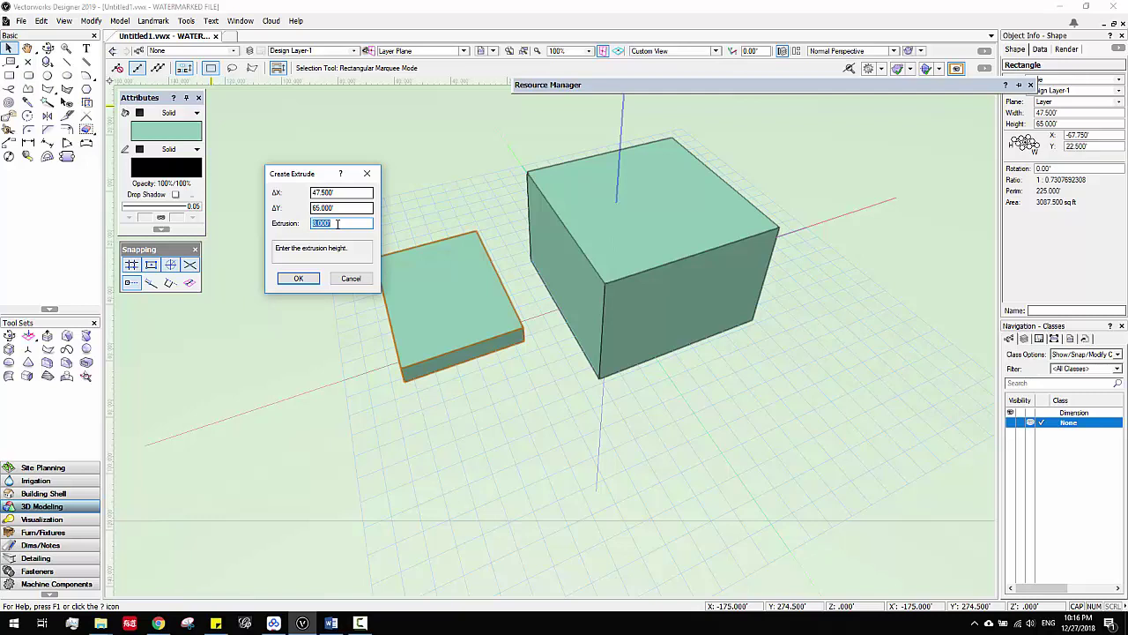
type("15")
key("Return")
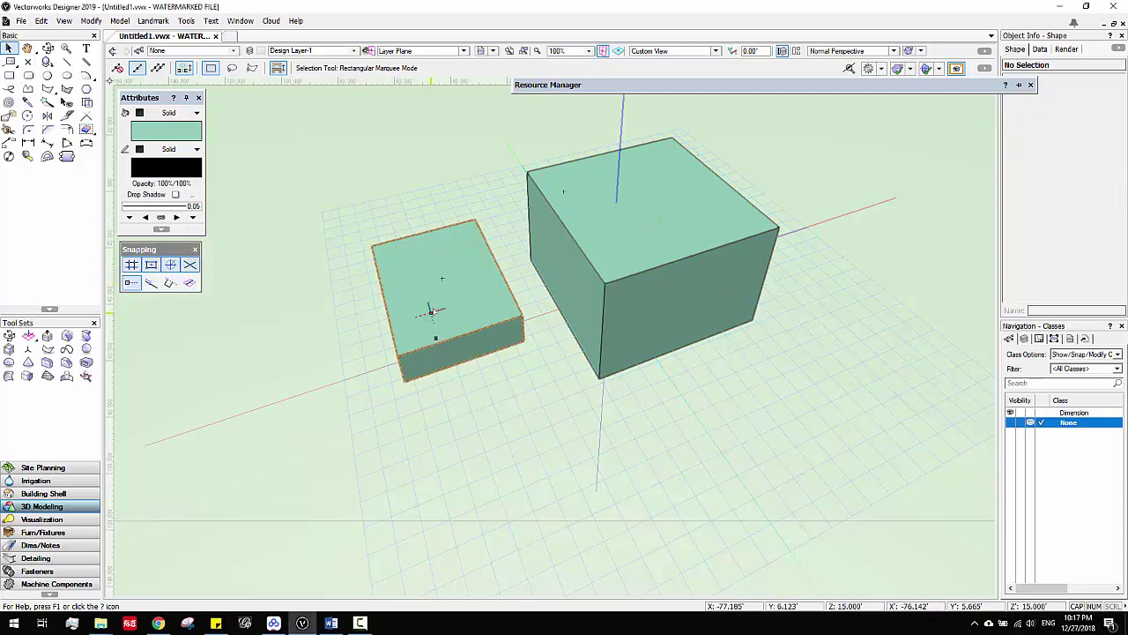
Step: Switch the render mode to Wireframe and back to OpenGL
left_click(693, 53)
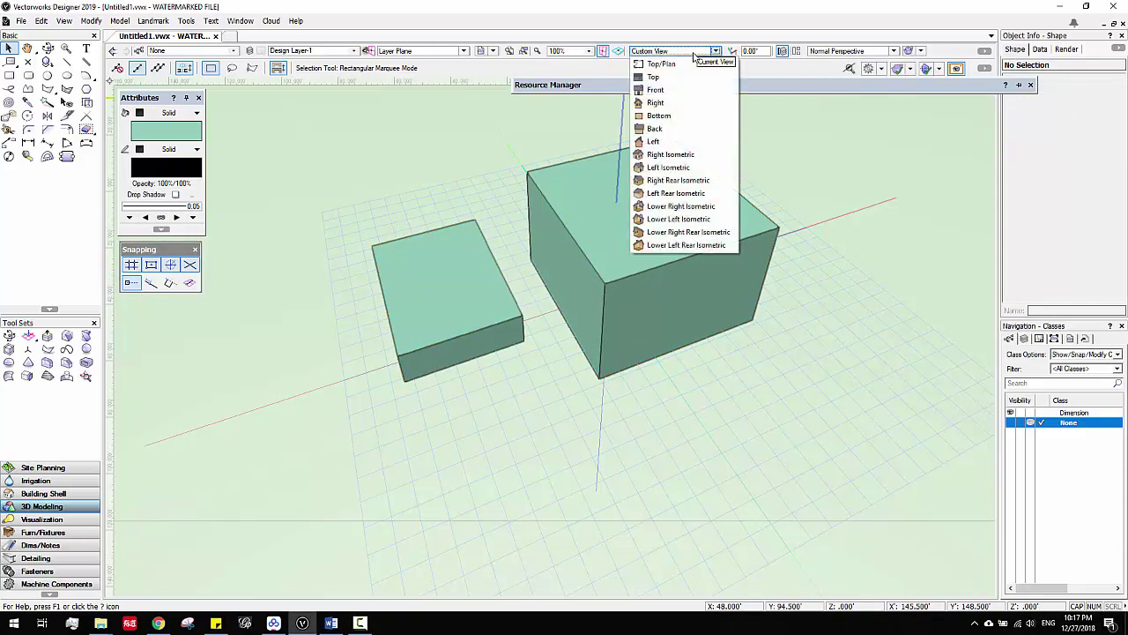
left_click(921, 53)
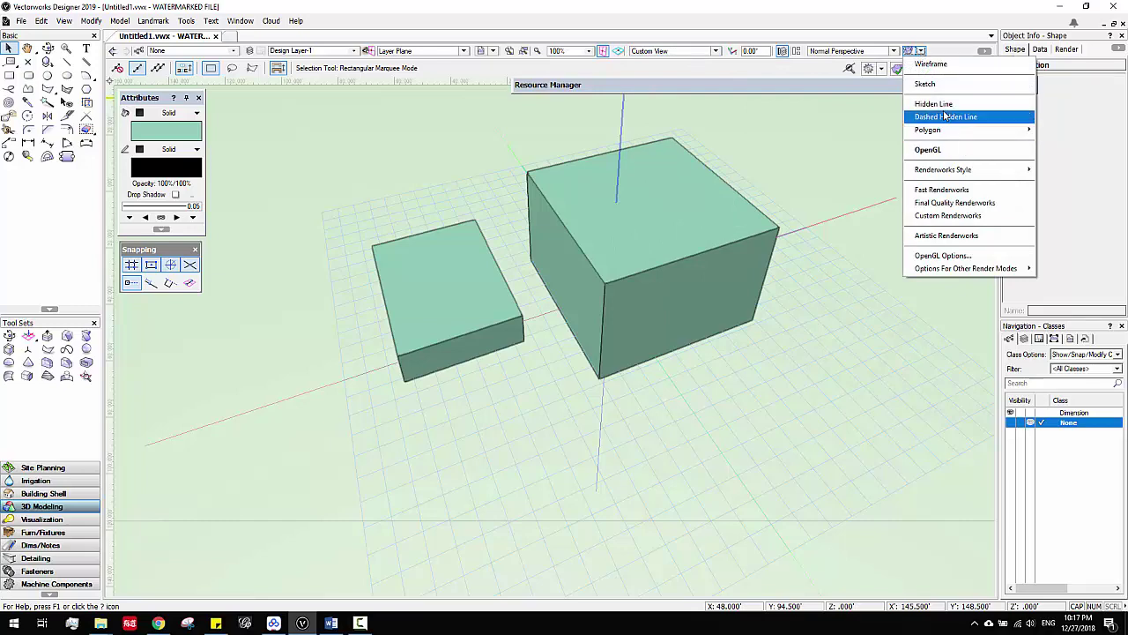
left_click(934, 65)
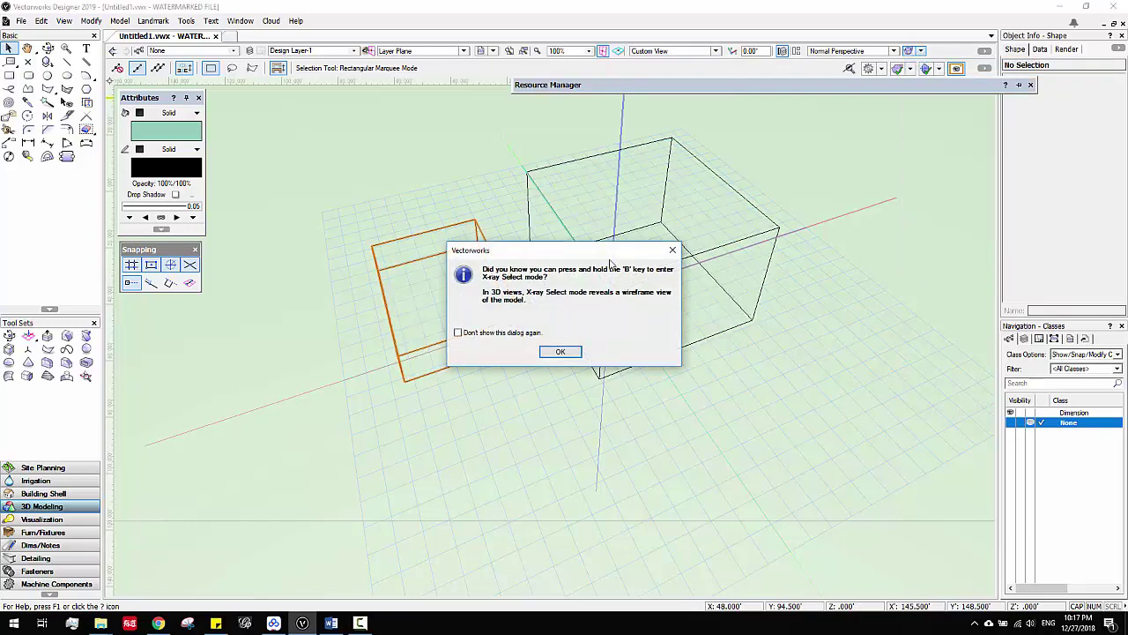
left_click(560, 352)
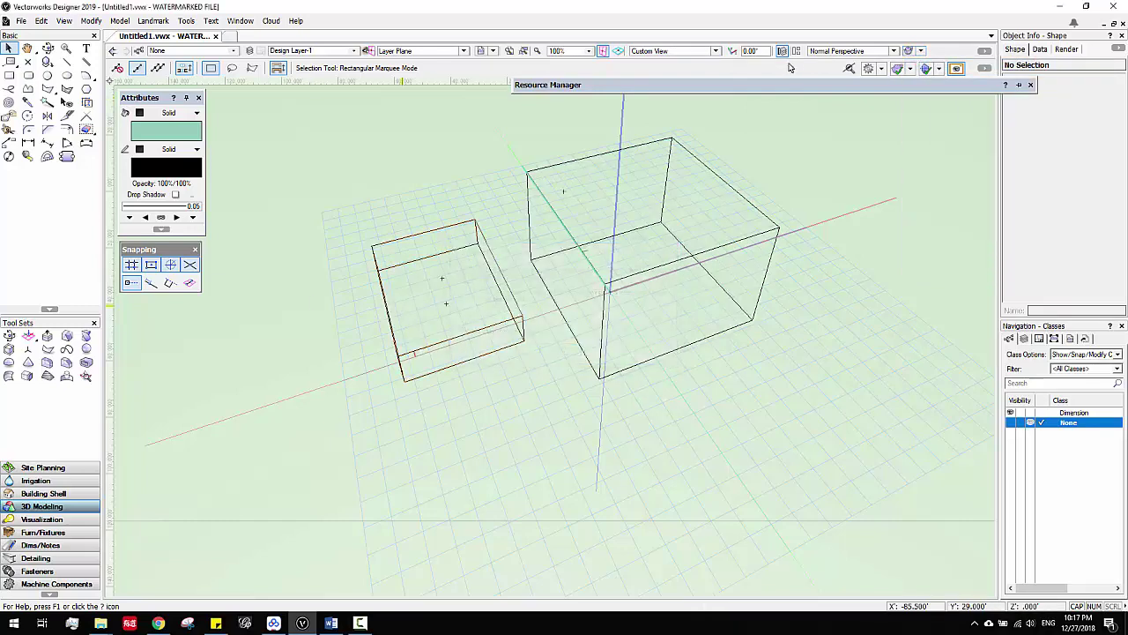
left_click(921, 53)
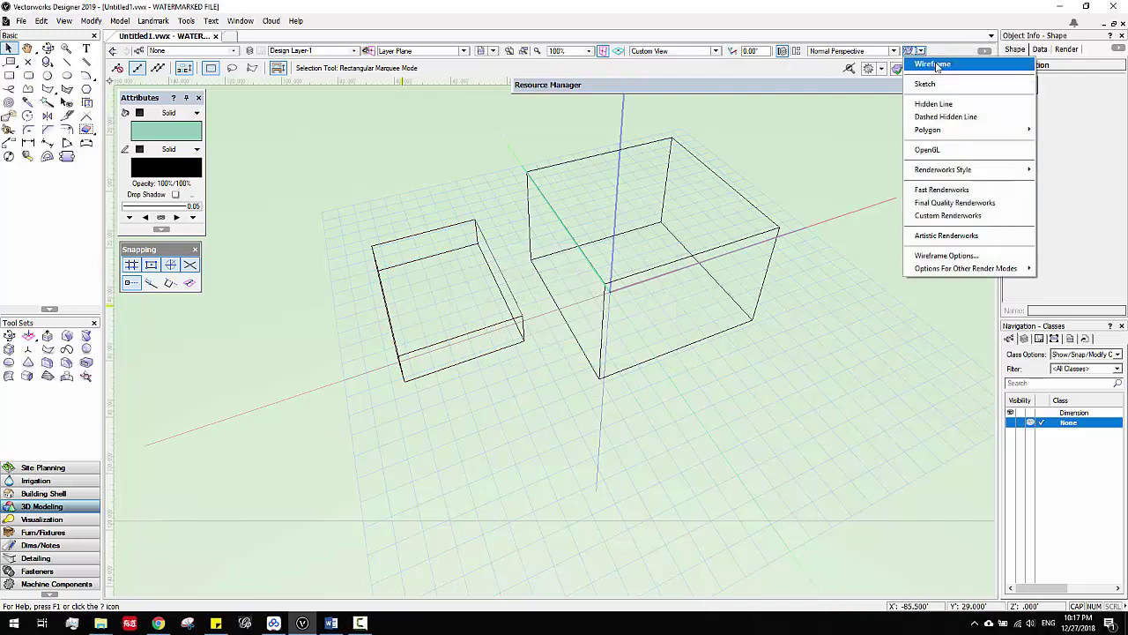
left_click(932, 149)
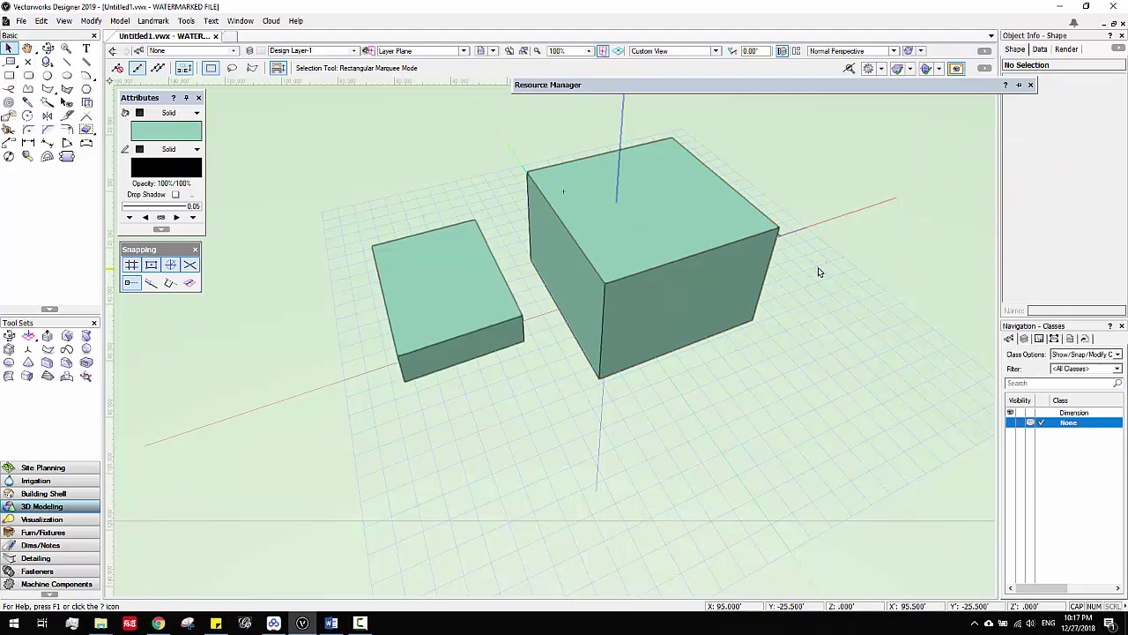
Step: Draw a rectangle about 24 by 30 ft on the ground inside the large box, using X-ray Select mode to see through it
key("b")
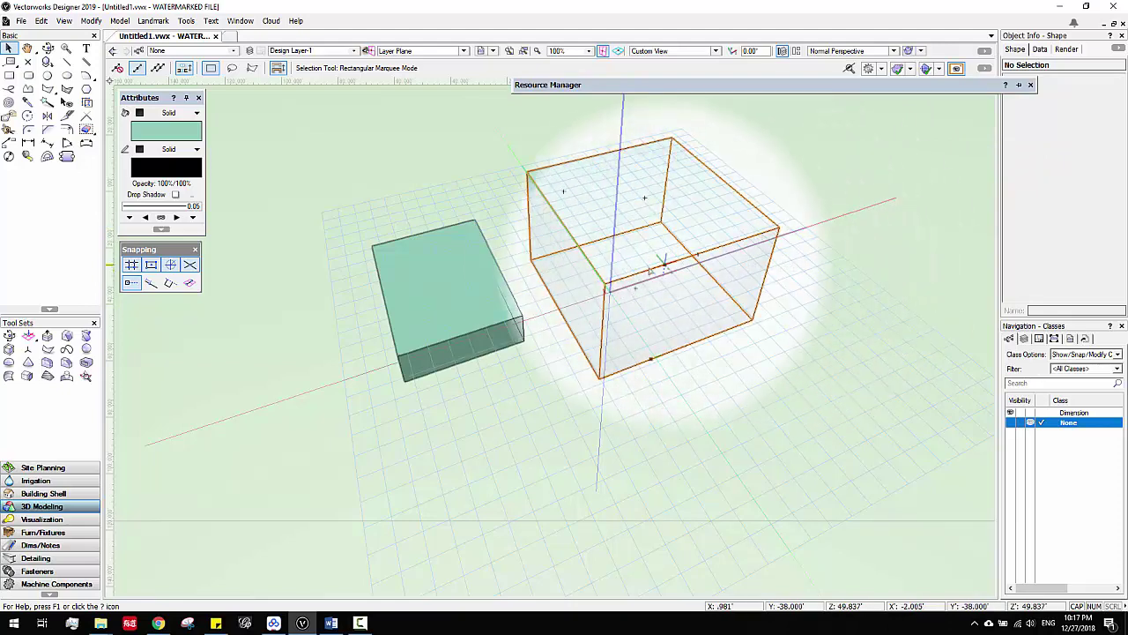
scroll(655, 286, "up", 4)
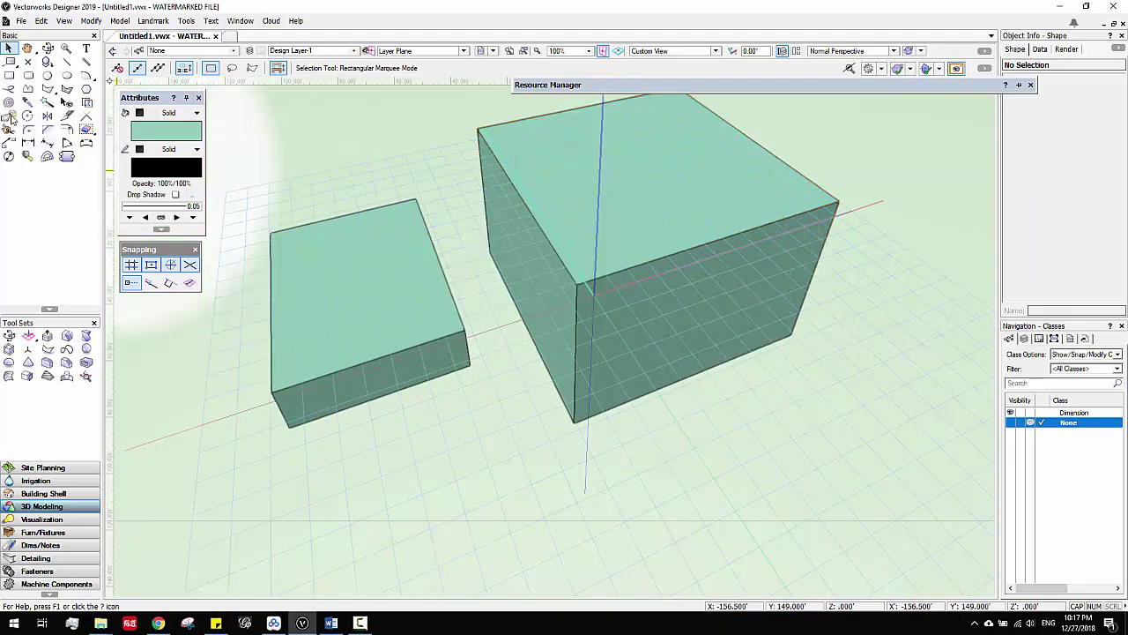
left_click(9, 76)
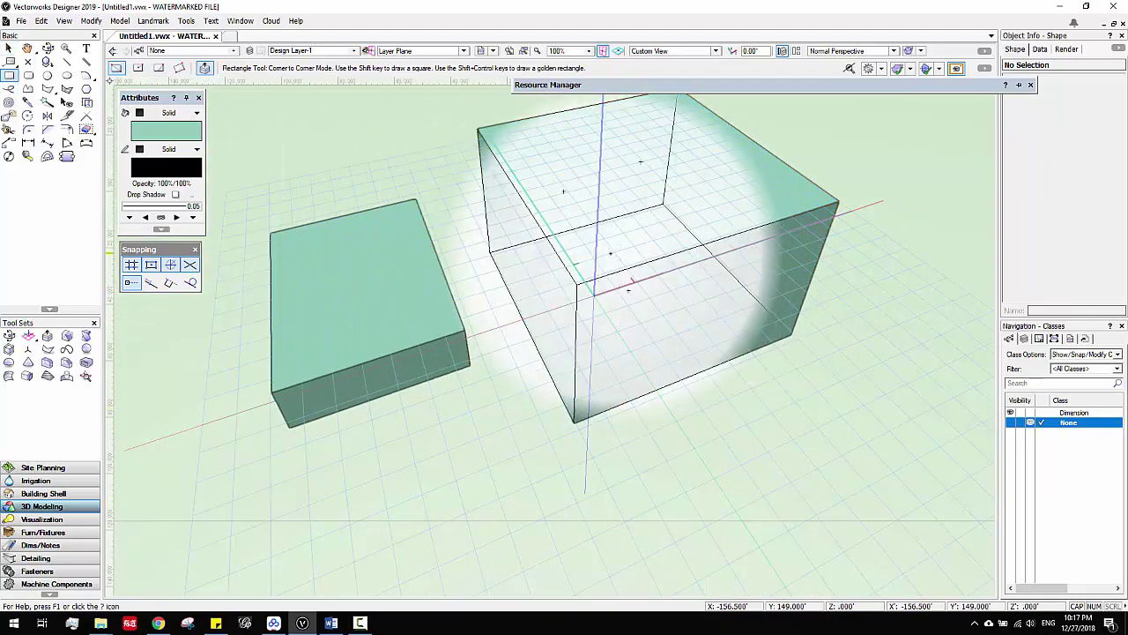
left_click(708, 292)
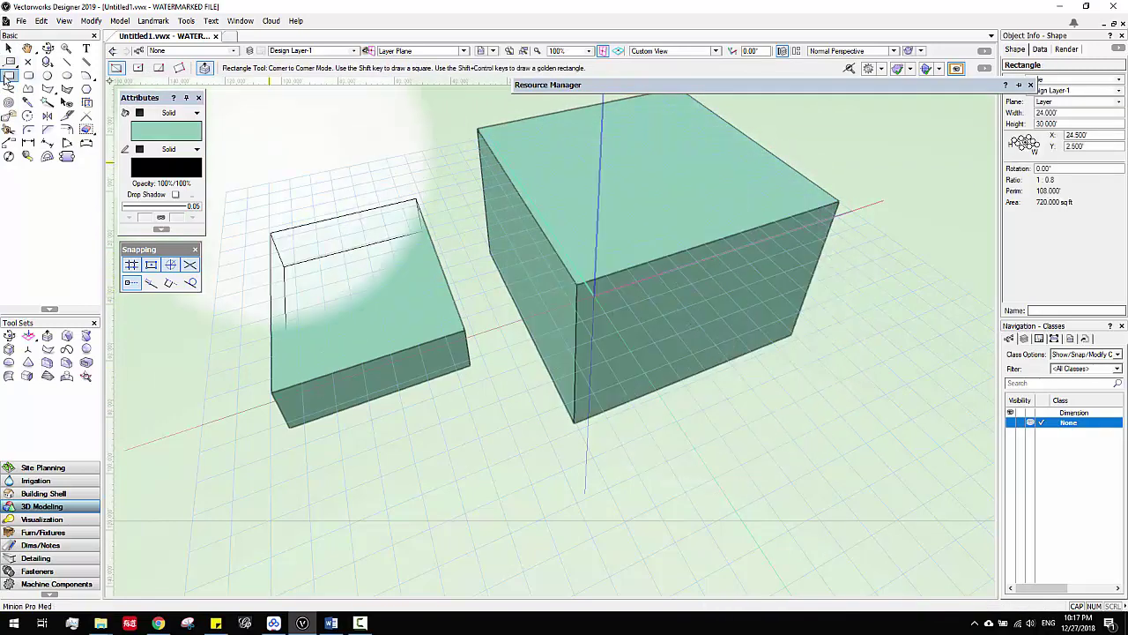
Step: Extrude the rectangle inside the large box to a height of 150 ft
left_click(49, 337)
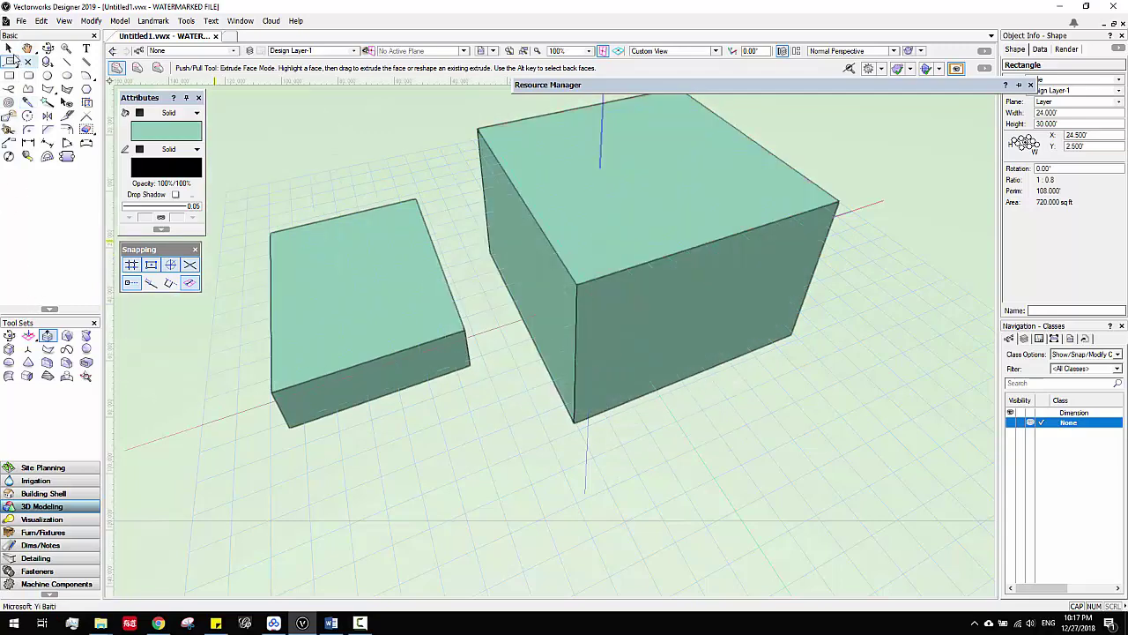
left_click(9, 50)
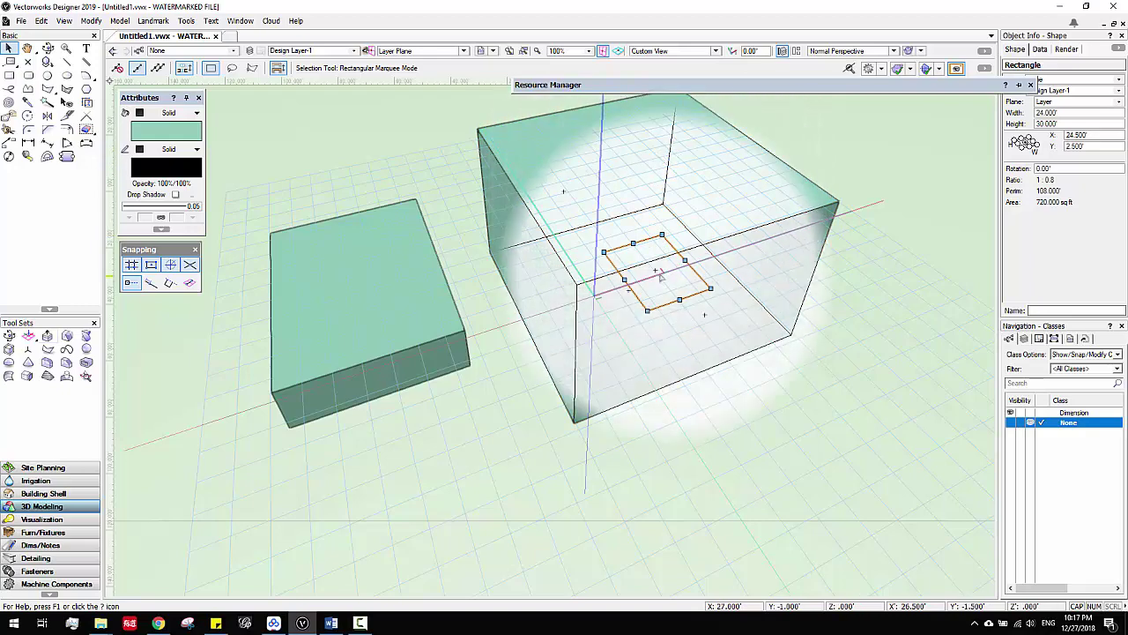
left_click(120, 21)
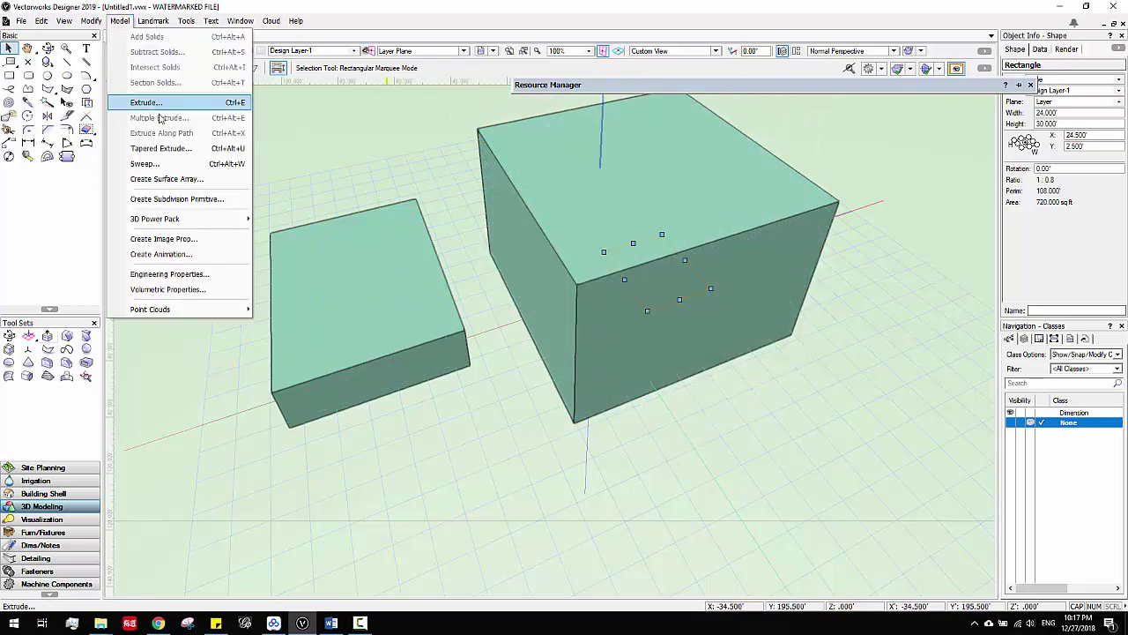
left_click(167, 168)
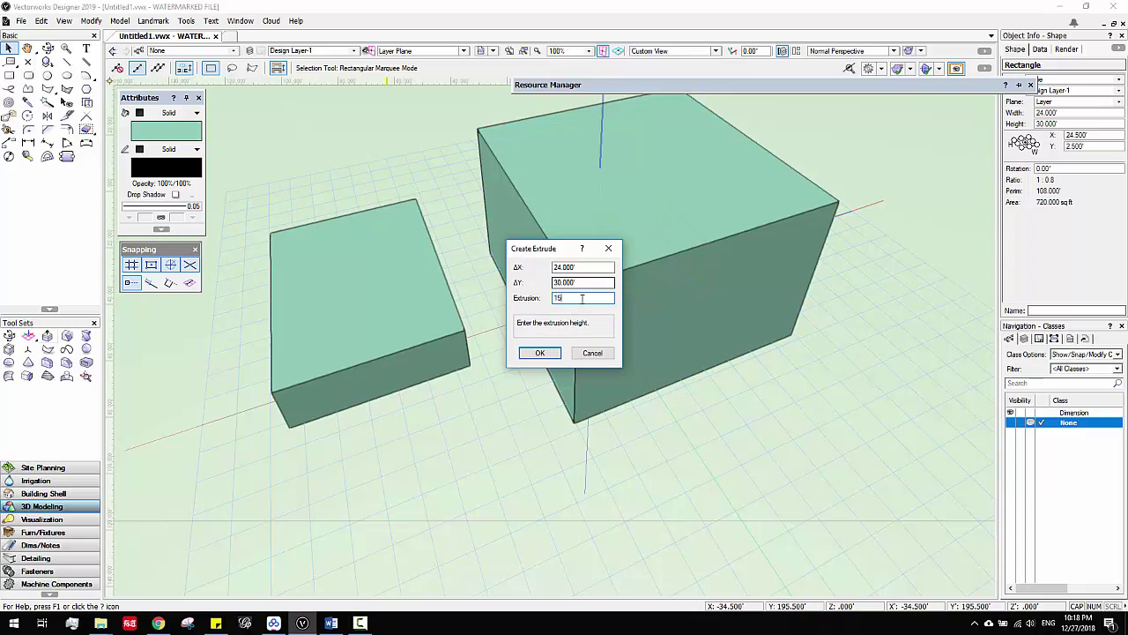
type("150")
key("Return")
Step: Examine the tower and its base inside the large box, using X-ray Select mode to see through the faces
scroll(754, 220, "down", 4)
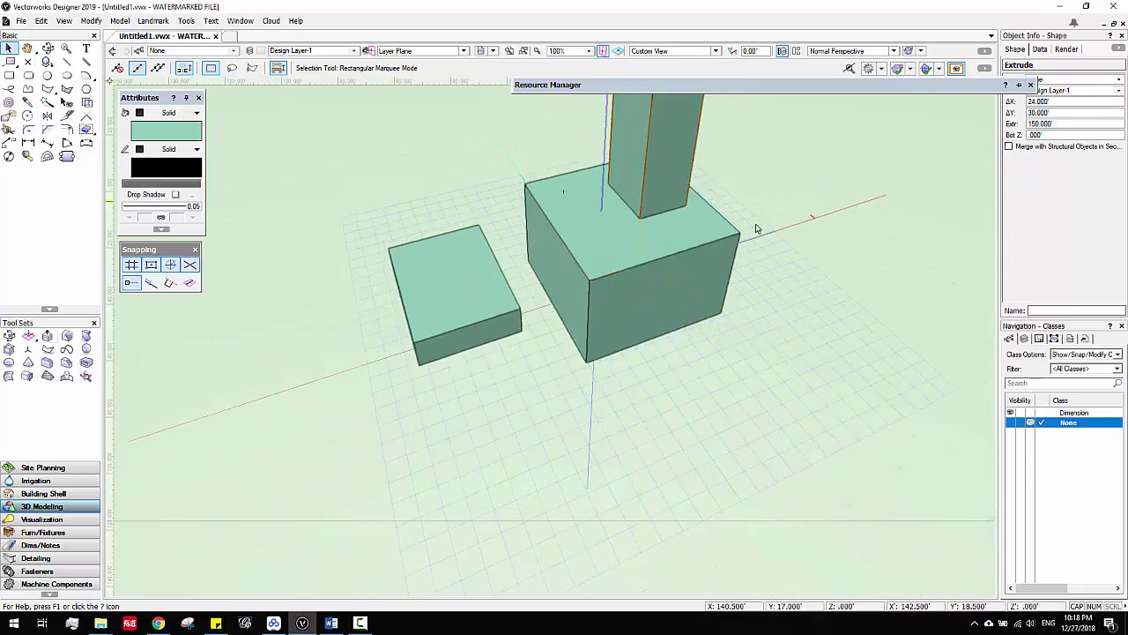
middle_click_drag(644, 297, 318, 294, "shift")
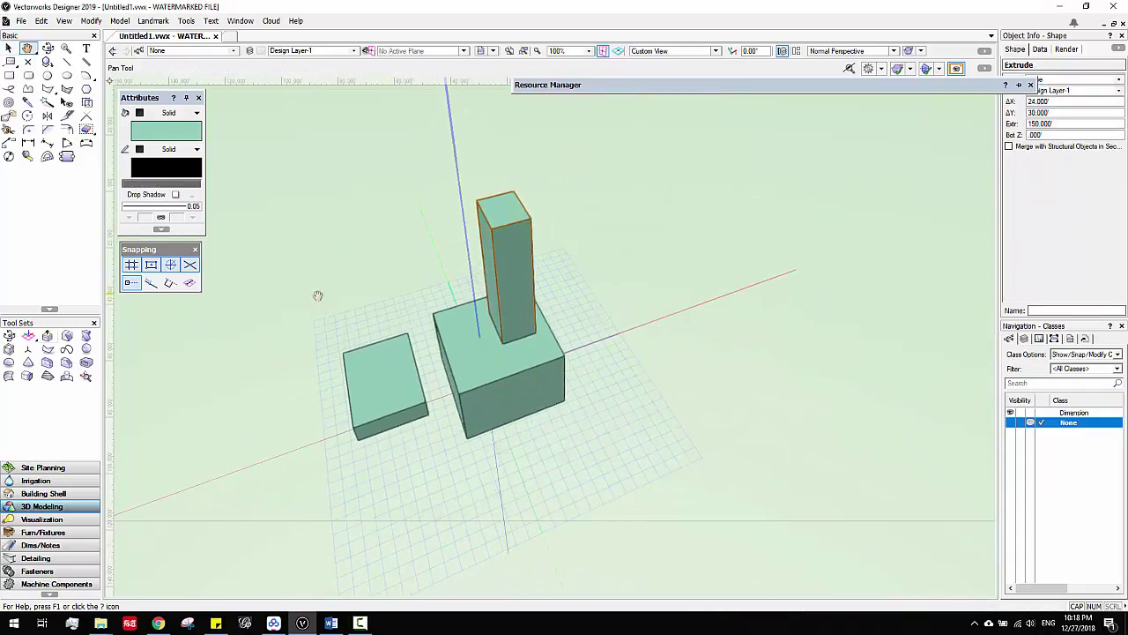
scroll(411, 270, "up", 2)
mouse_move(658, 347)
middle_mouse_down()
mouse_move(741, 297)
mouse_move(734, 282)
mouse_move(604, 355)
mouse_move(645, 334)
middle_mouse_up()
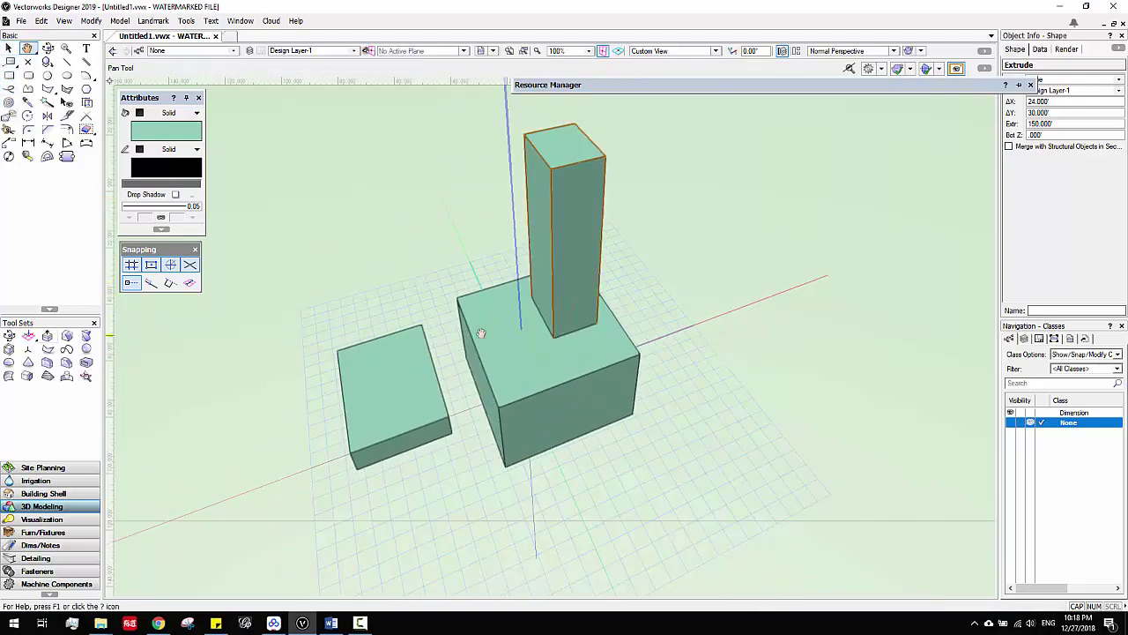
key("b")
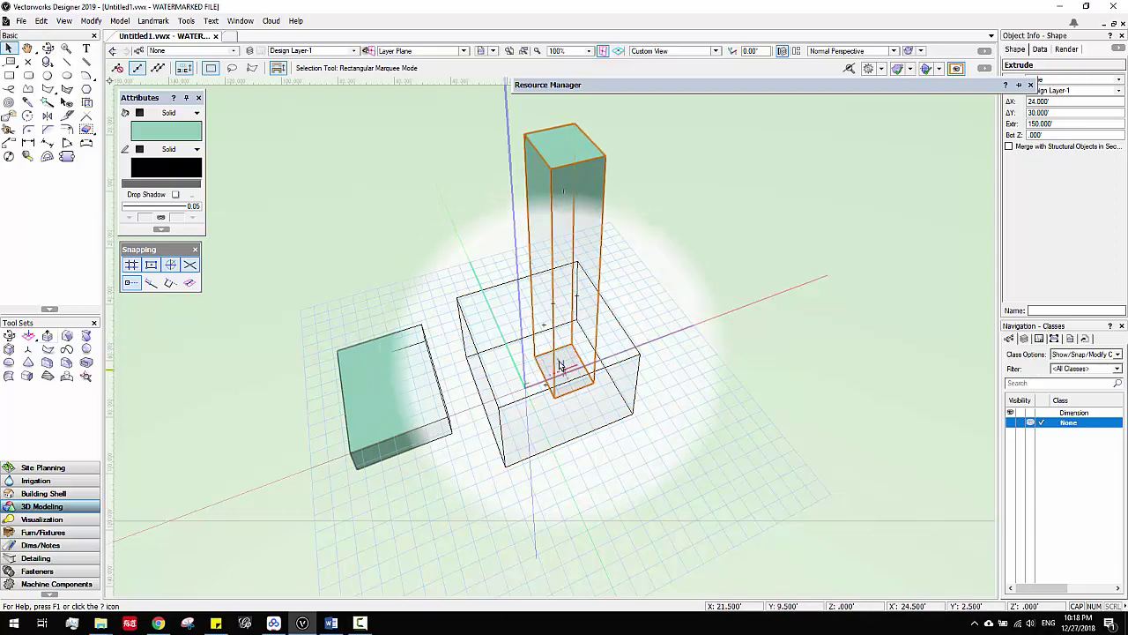
key("b")
middle_click_drag(733, 314, 746, 289)
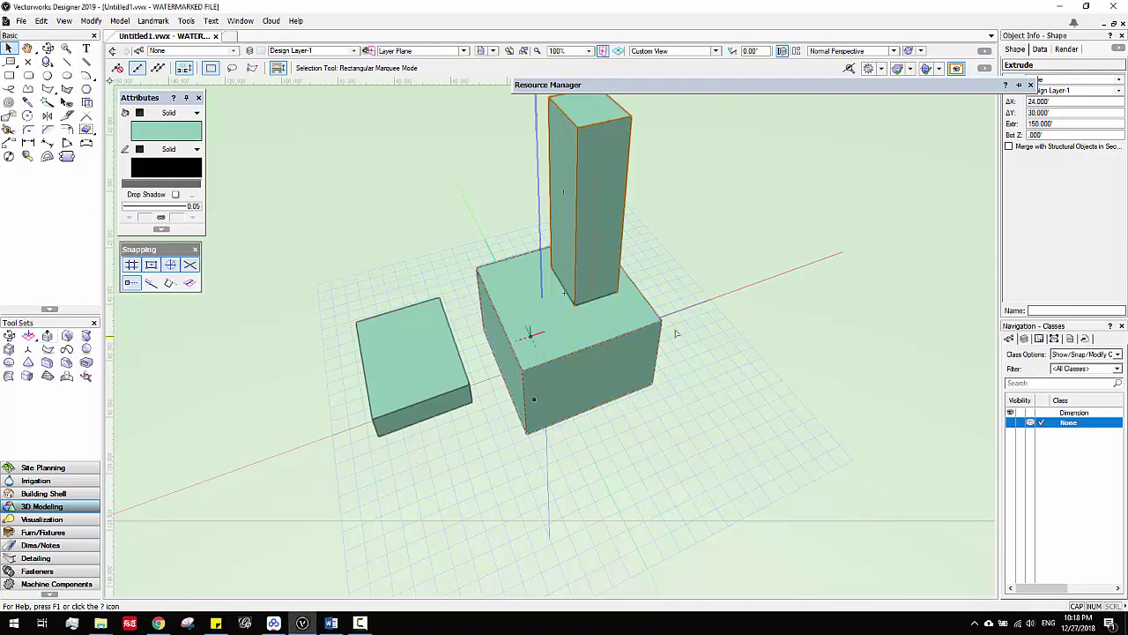
middle_click_drag(823, 345, 758, 315)
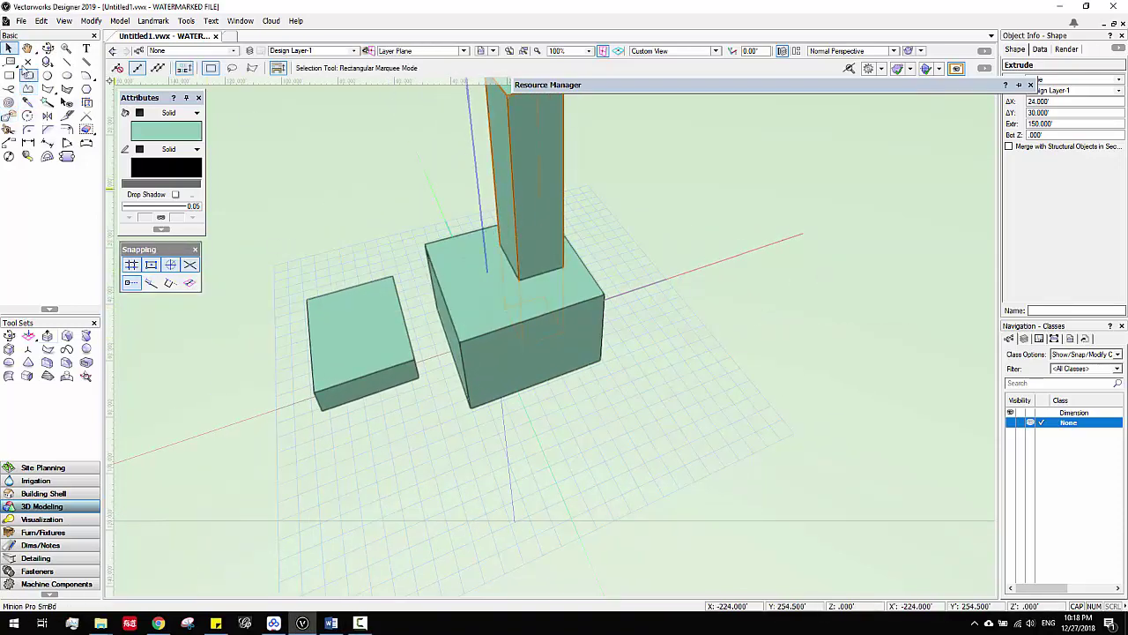
Step: Draw a rectangle about 67.5 by 56.5 ft on open ground beside the large box and a larger one about 85 by 96 ft around it
left_click(11, 76)
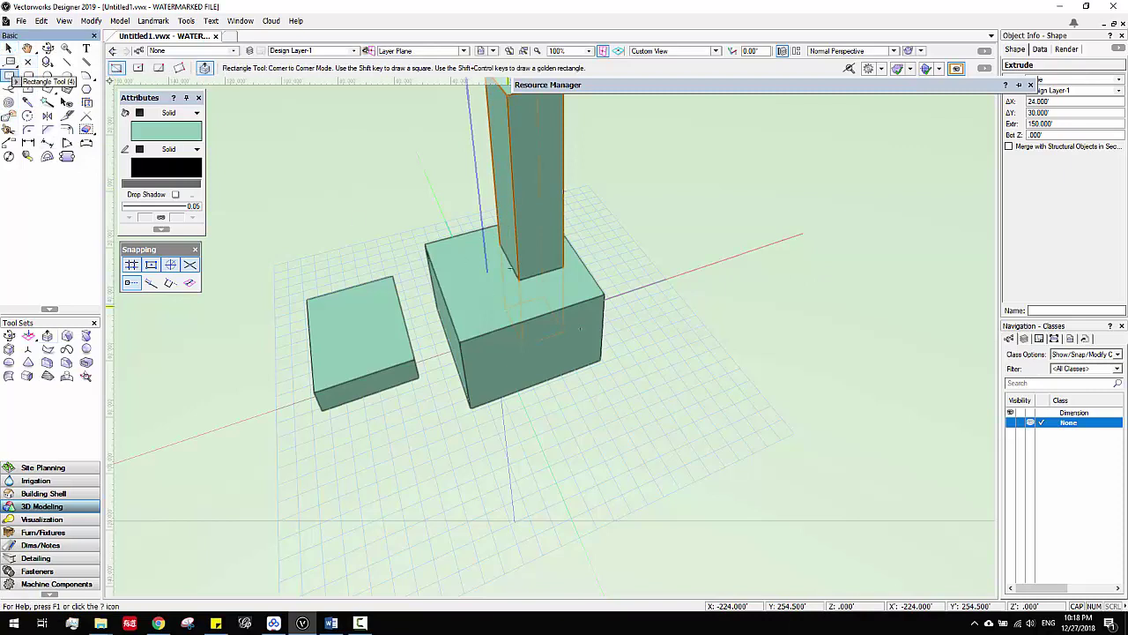
left_click(703, 352)
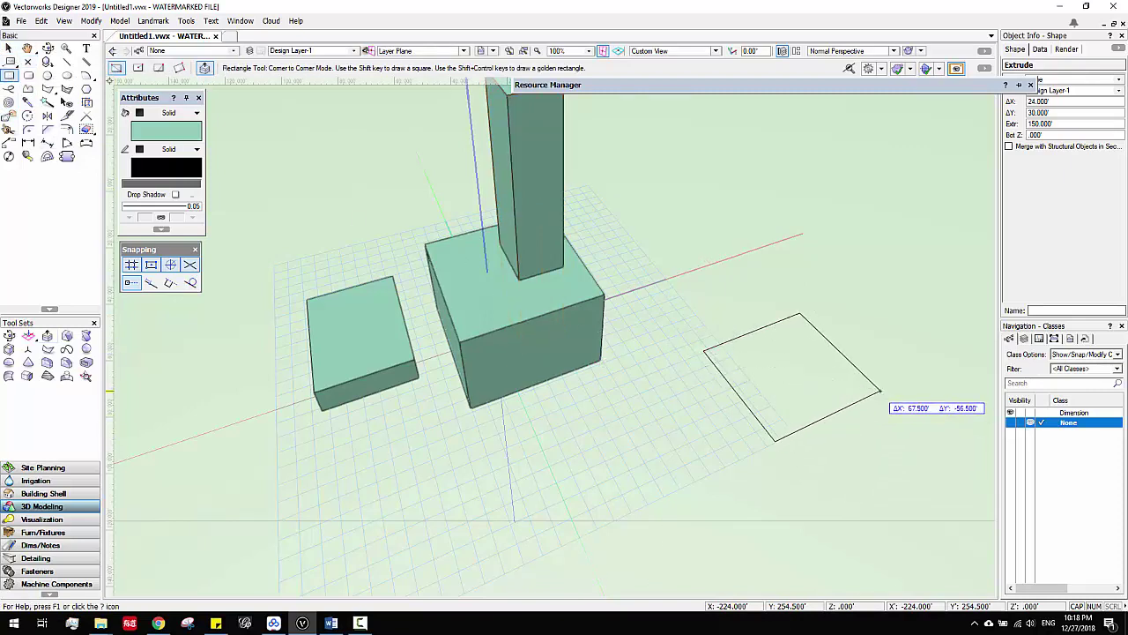
left_click(878, 390)
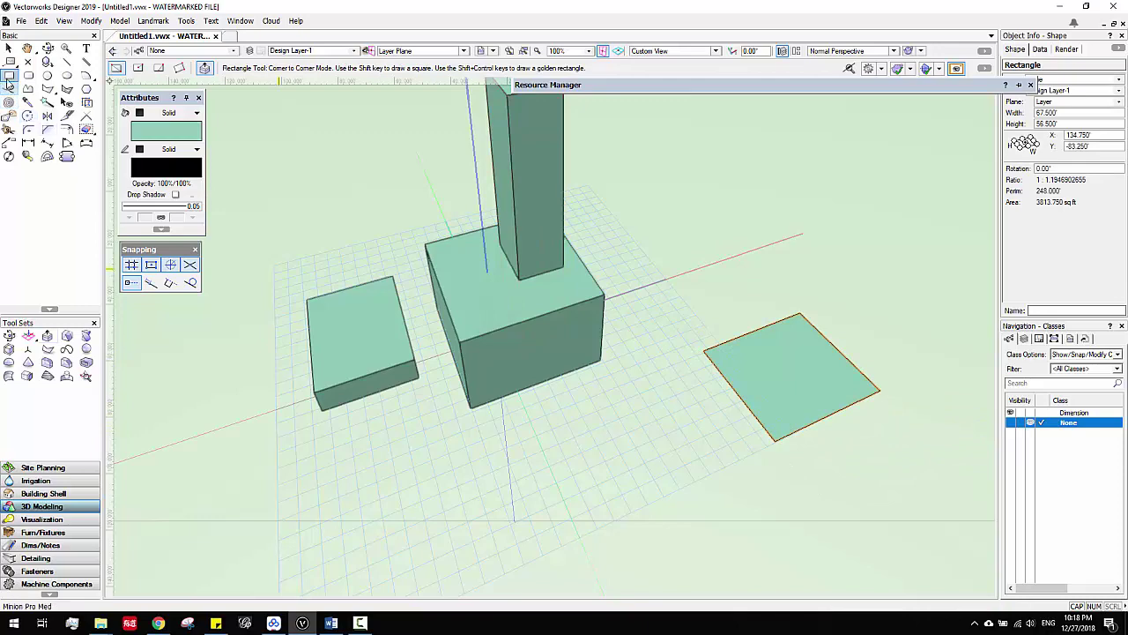
left_click(673, 319)
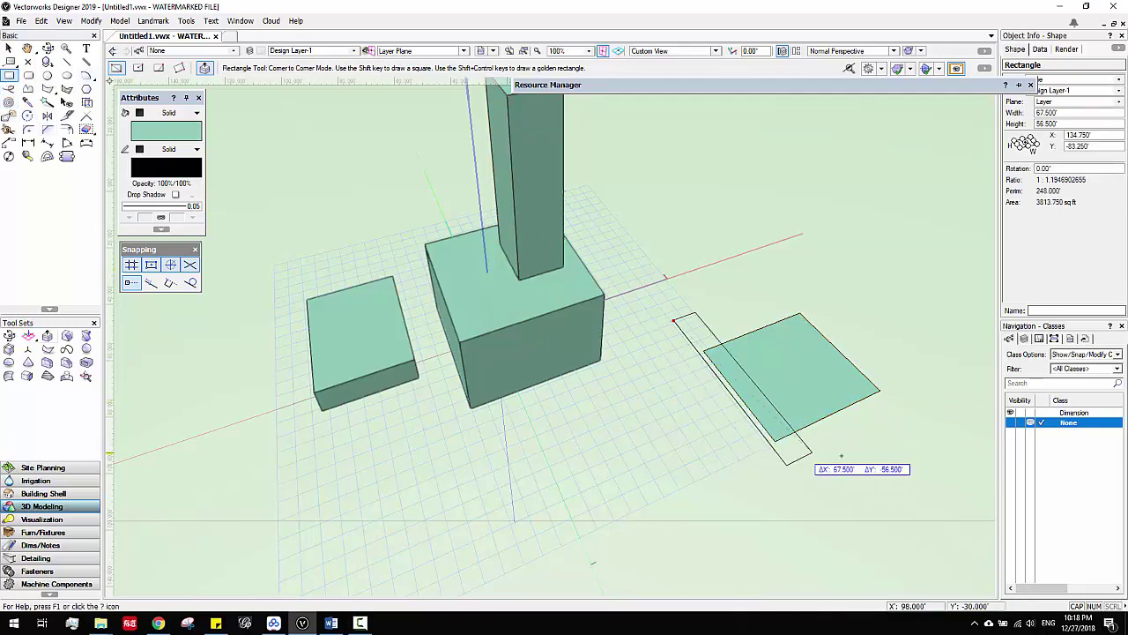
left_click(925, 405)
Step: Select the two overlapping ground rectangles beside the large box and create a Multiple Extrude from them with a height of 150 ft
middle_click_drag(822, 371, 600, 360)
left_click(9, 48)
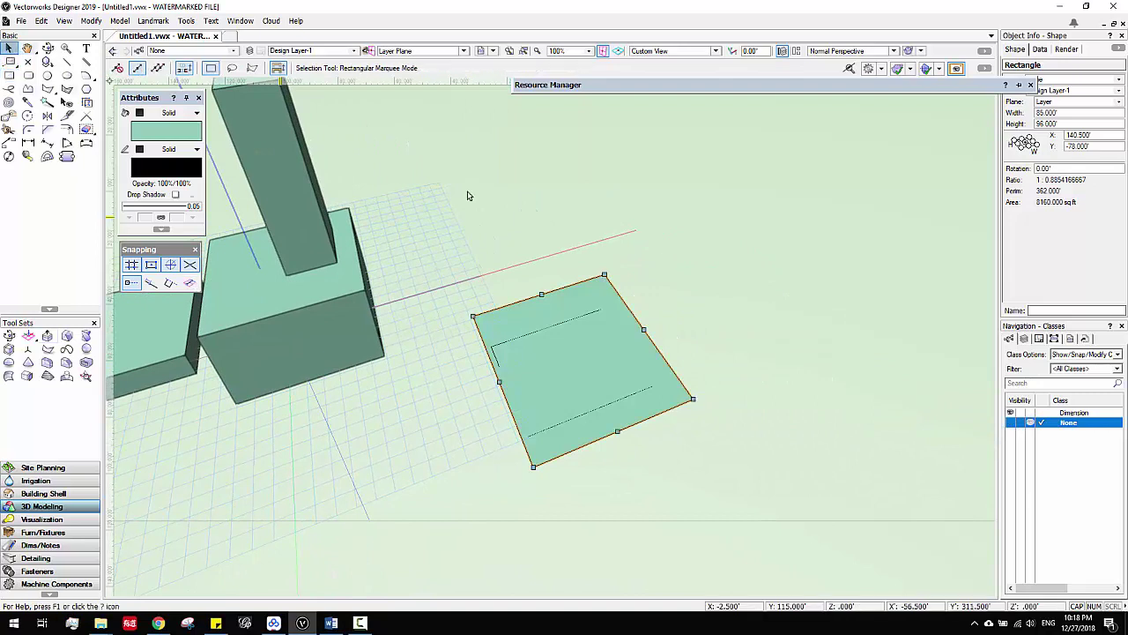
left_click_drag(756, 508, 459, 255)
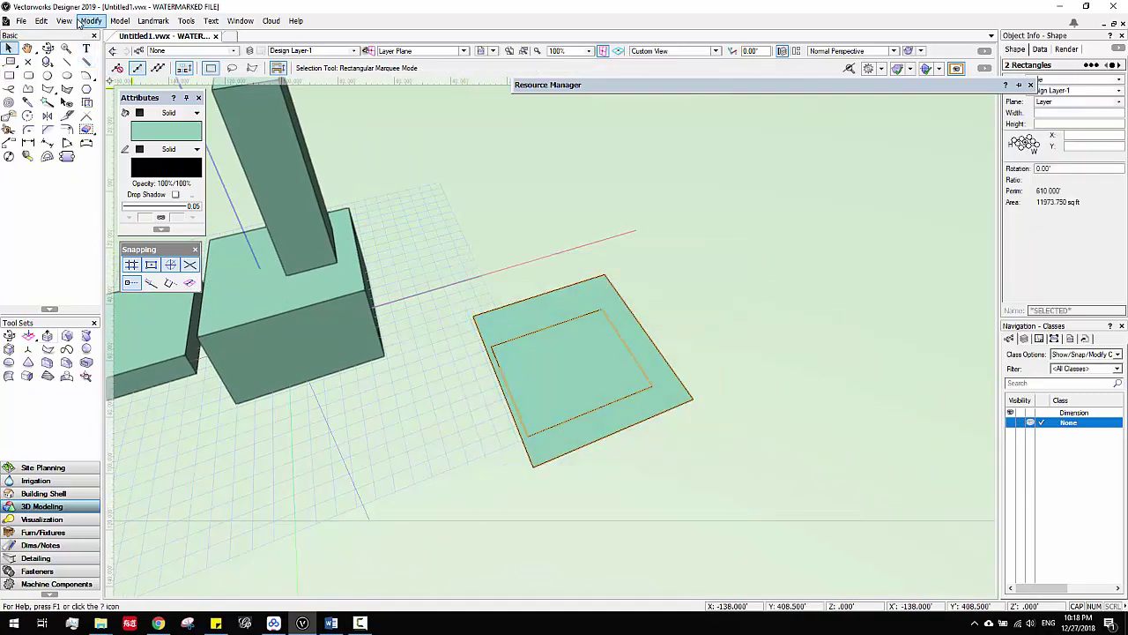
left_click(118, 21)
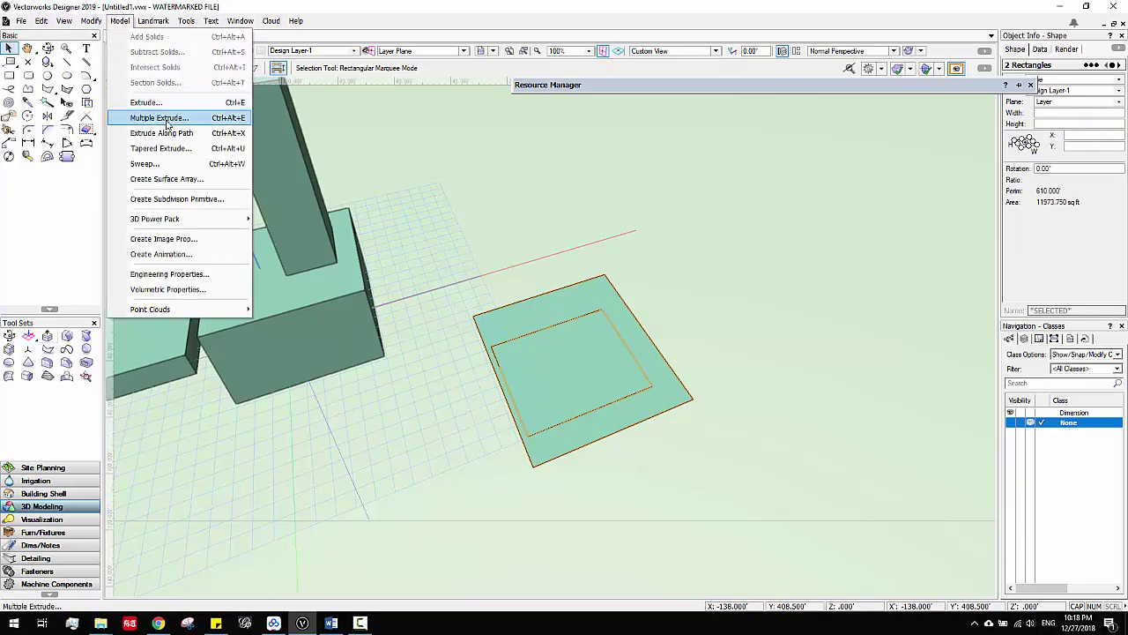
left_click(164, 120)
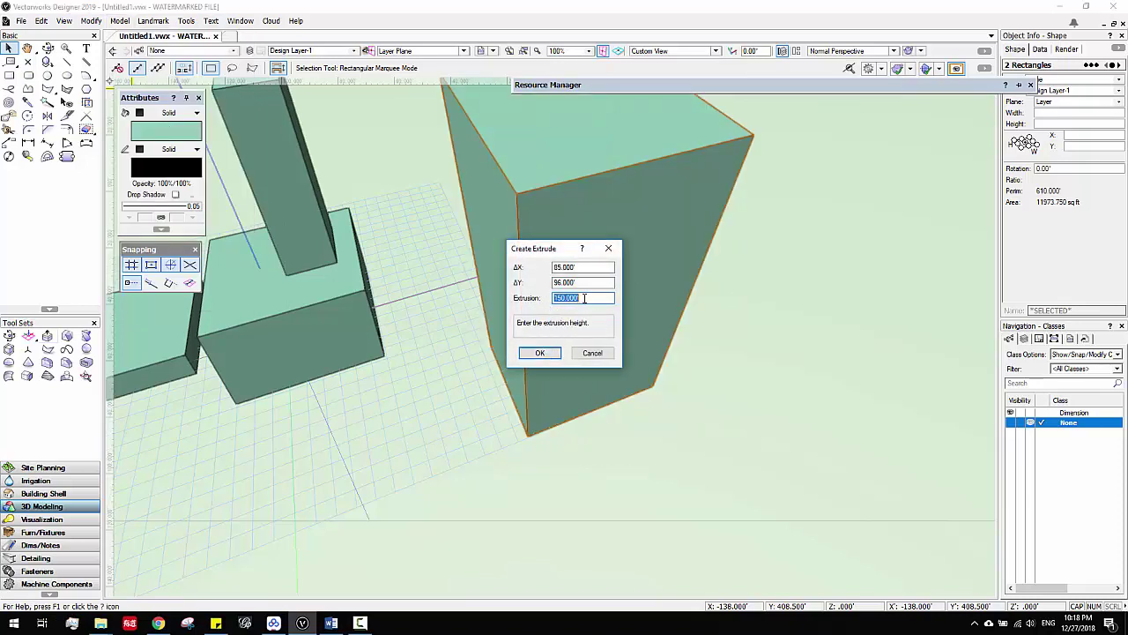
left_click(539, 352)
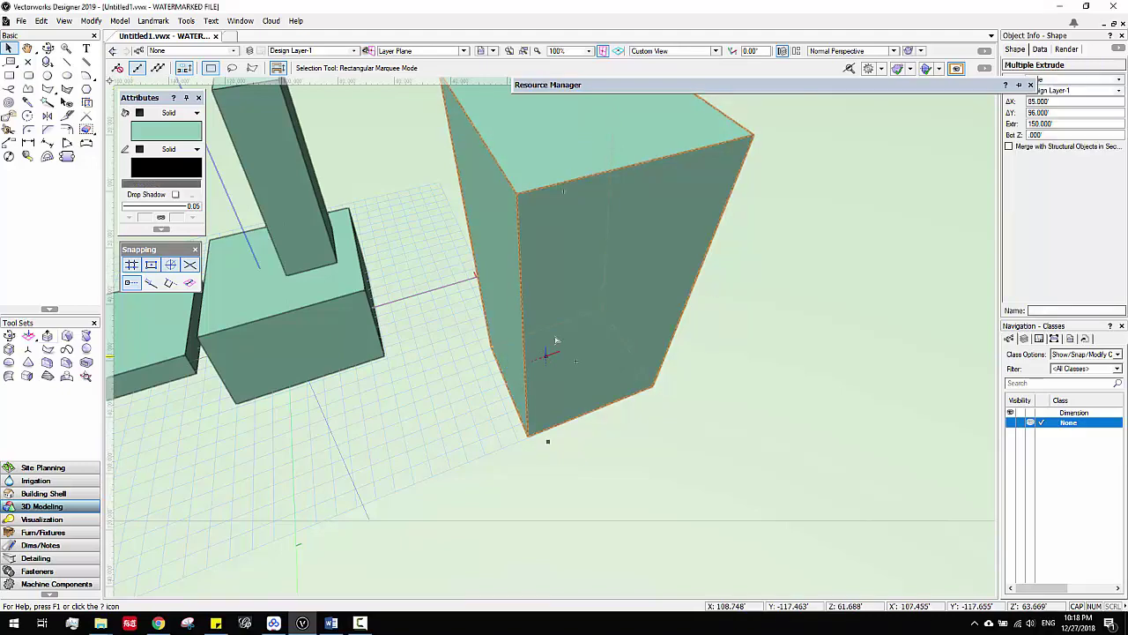
scroll(634, 317, "down", 5)
middle_click_drag(636, 280, 635, 387)
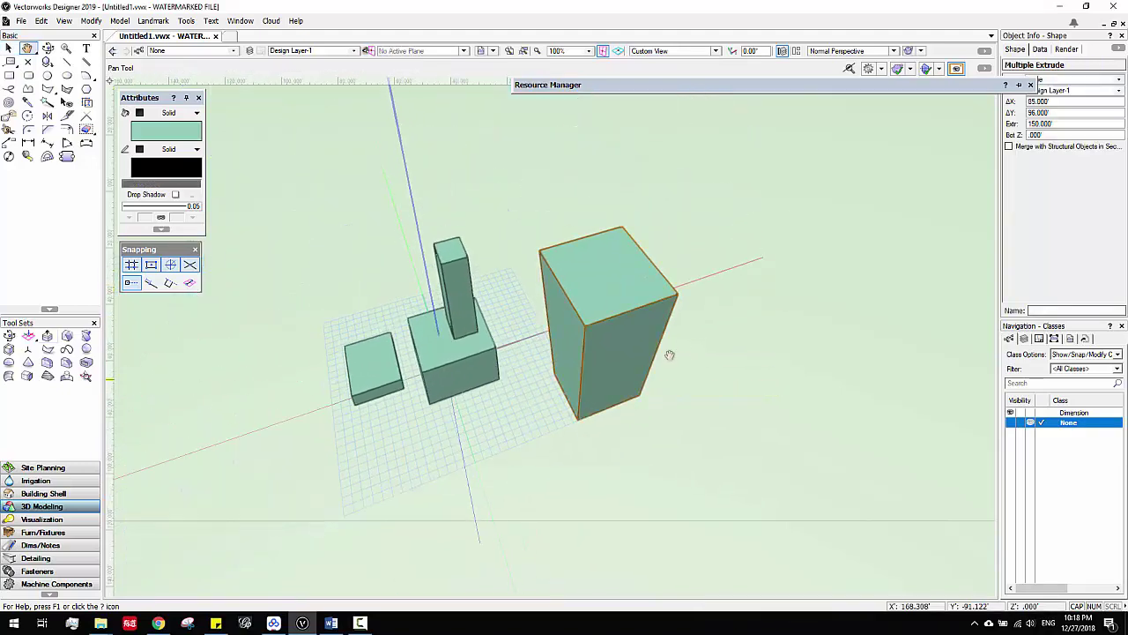
middle_click_drag(632, 312, 584, 282, "ctrl")
left_click(594, 283)
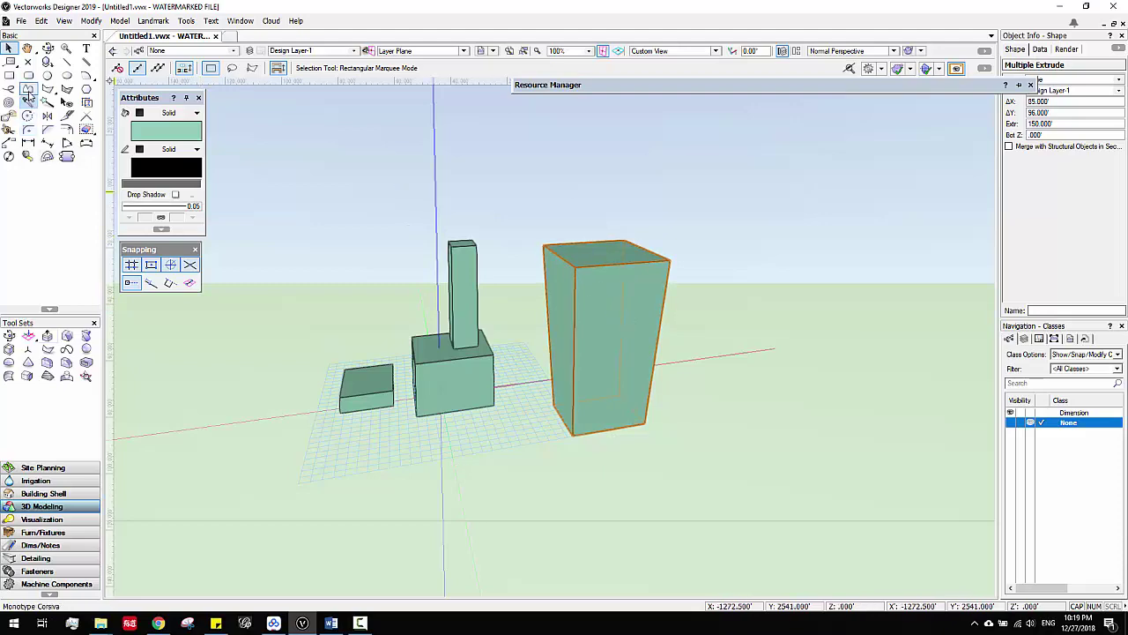
left_click(48, 102)
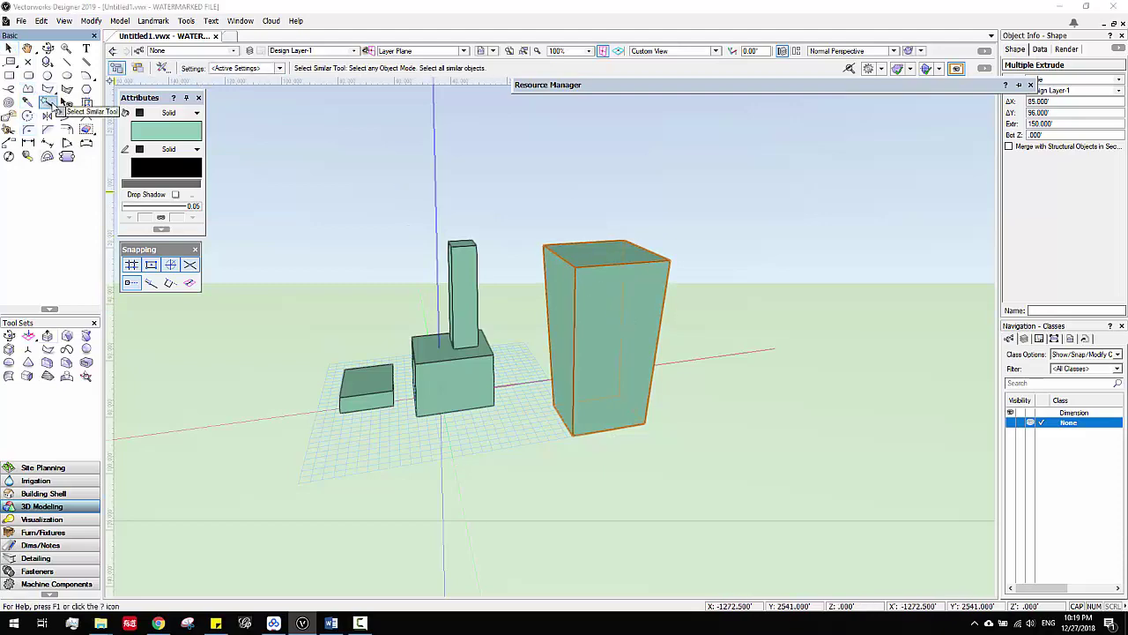
double_click(59, 102)
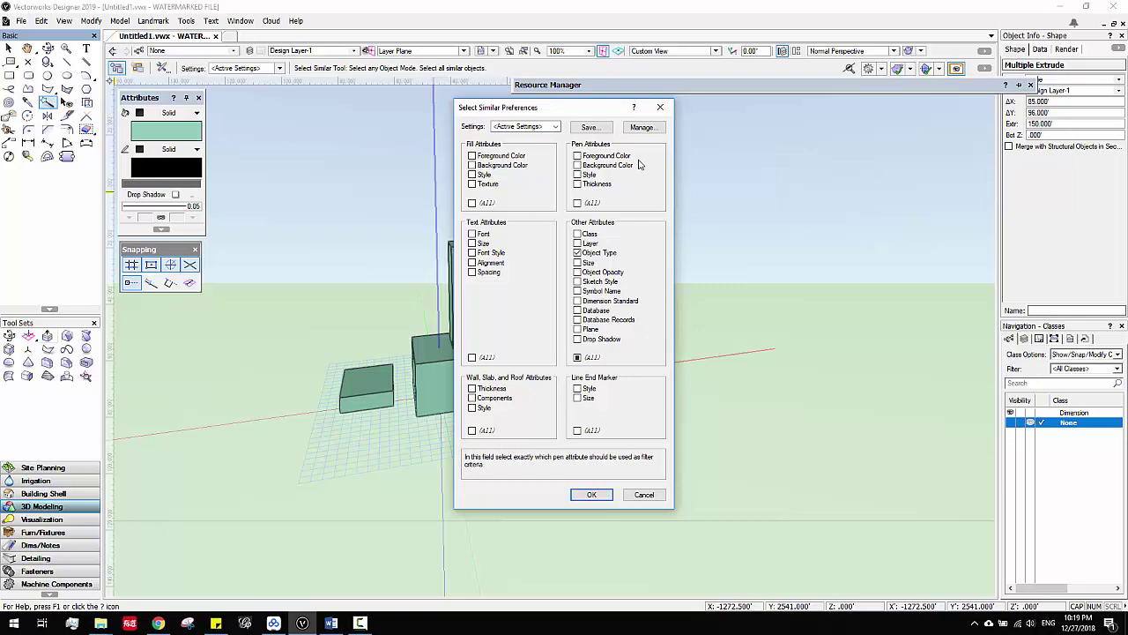
left_click(660, 107)
left_click(610, 302)
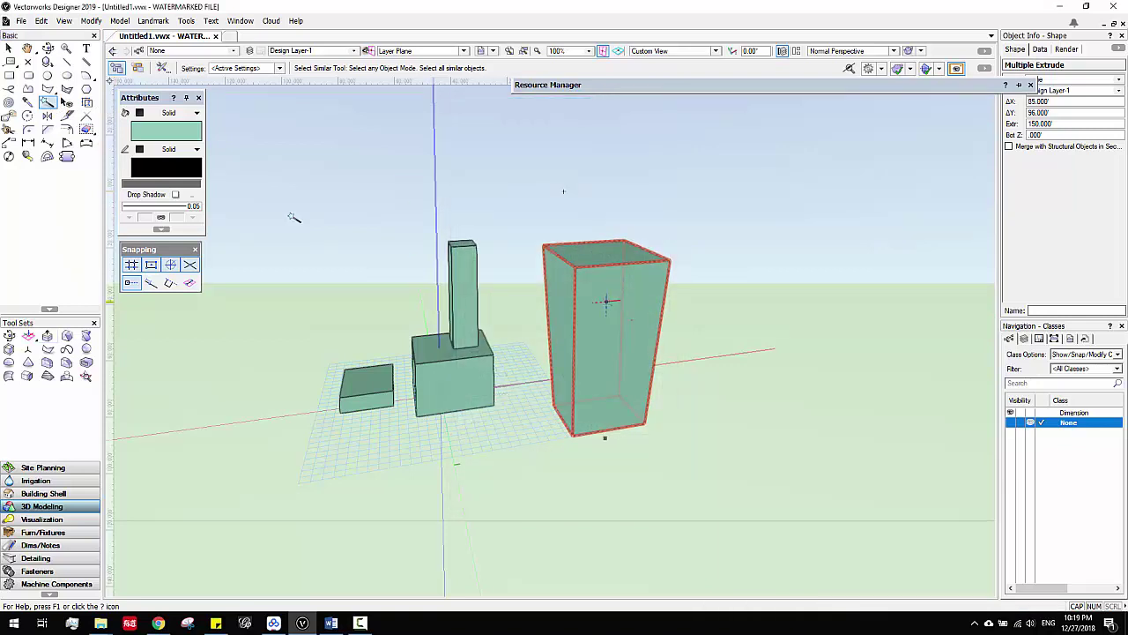
key("x")
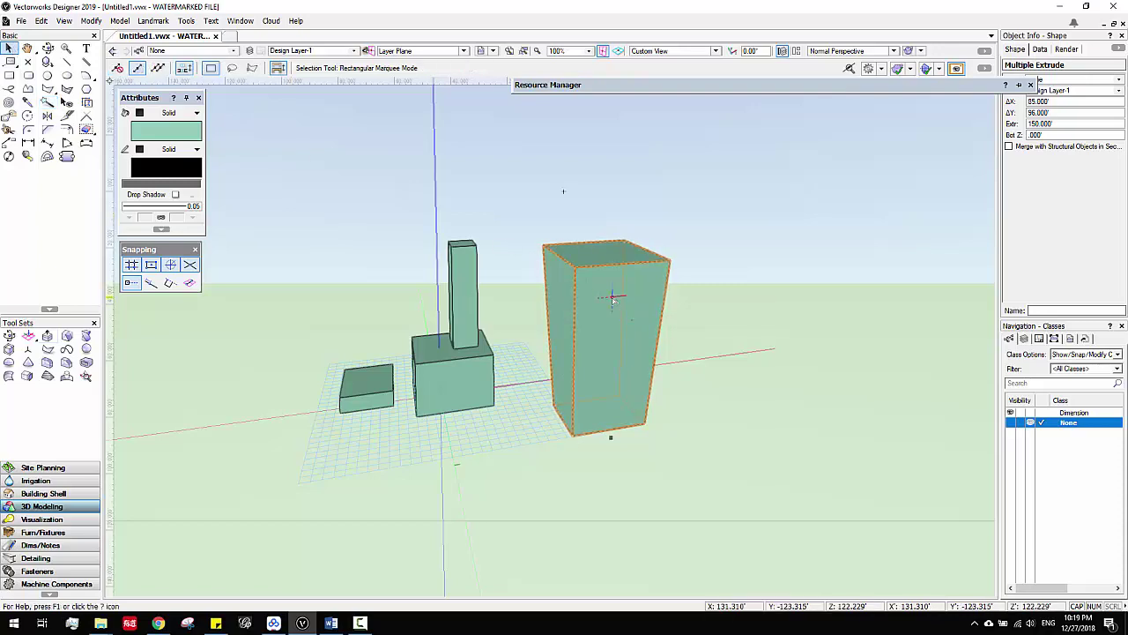
Step: Open the profiles of the multiple extrude for editing and reshape the inner rectangle by one side edge to a width of about 41 ft
double_click(613, 300)
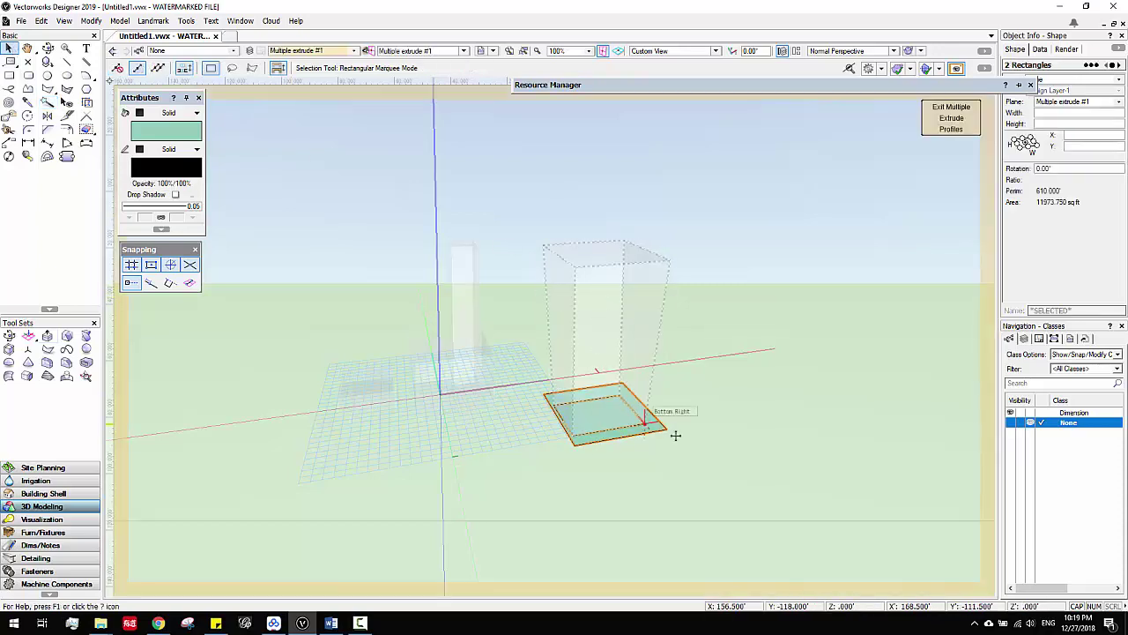
middle_click_drag(750, 393, 576, 481)
scroll(541, 443, "up", 1)
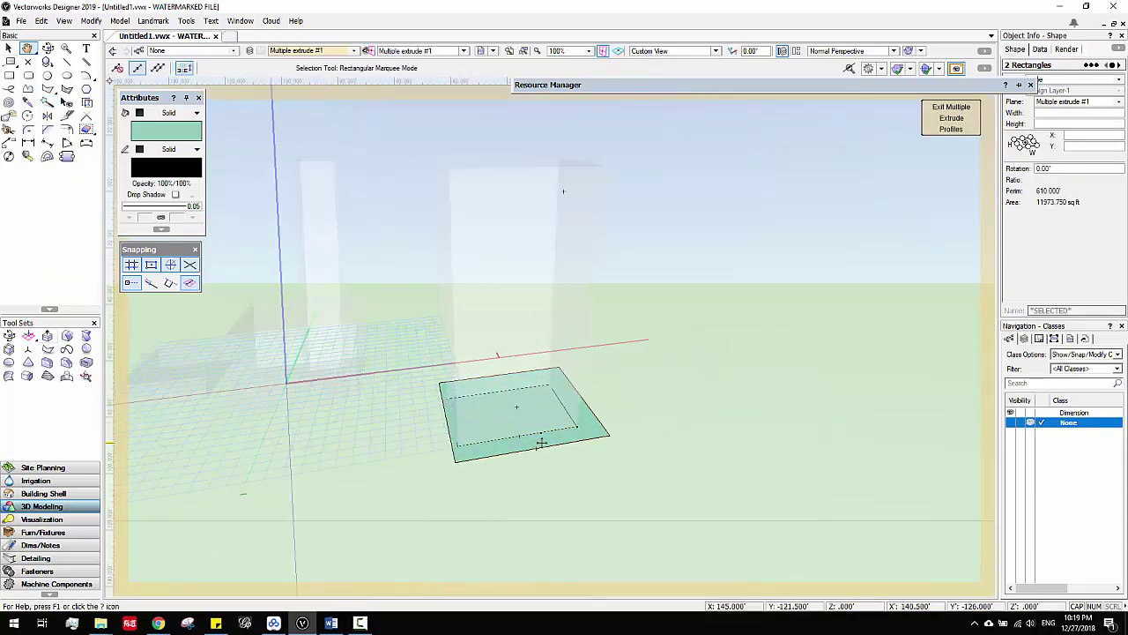
left_click(546, 429)
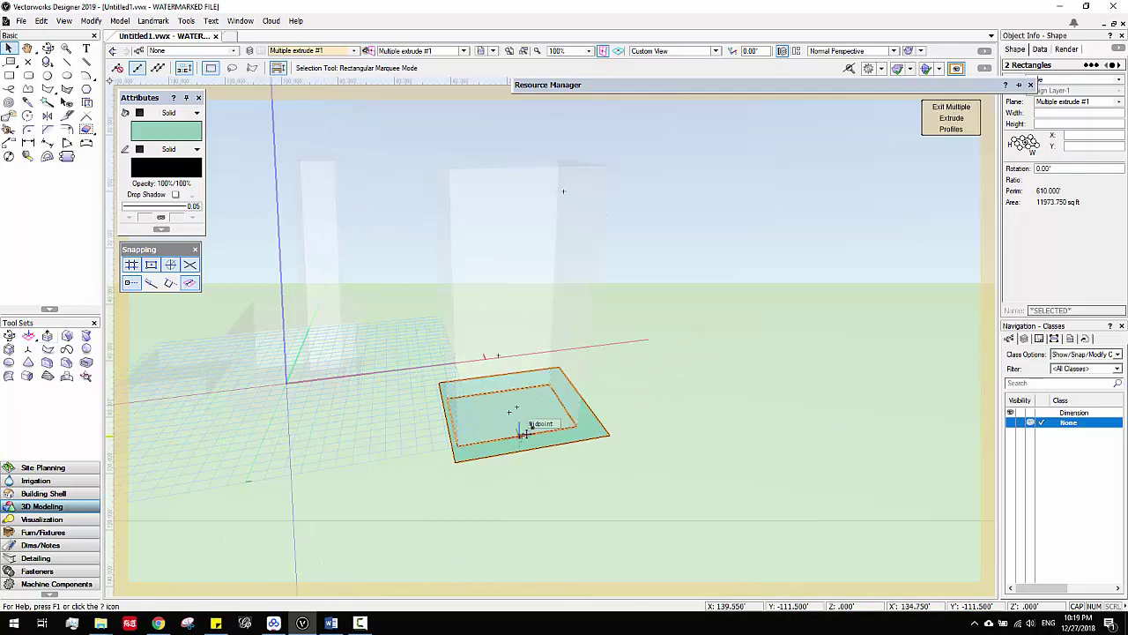
mouse_move(548, 433)
middle_mouse_down()
mouse_move(559, 469)
mouse_move(556, 441)
mouse_move(524, 451)
mouse_move(526, 418)
mouse_move(526, 433)
mouse_move(529, 417)
mouse_move(538, 433)
mouse_move(541, 421)
middle_mouse_up()
middle_click_drag(508, 358, 548, 435, "ctrl")
key("shift+r")
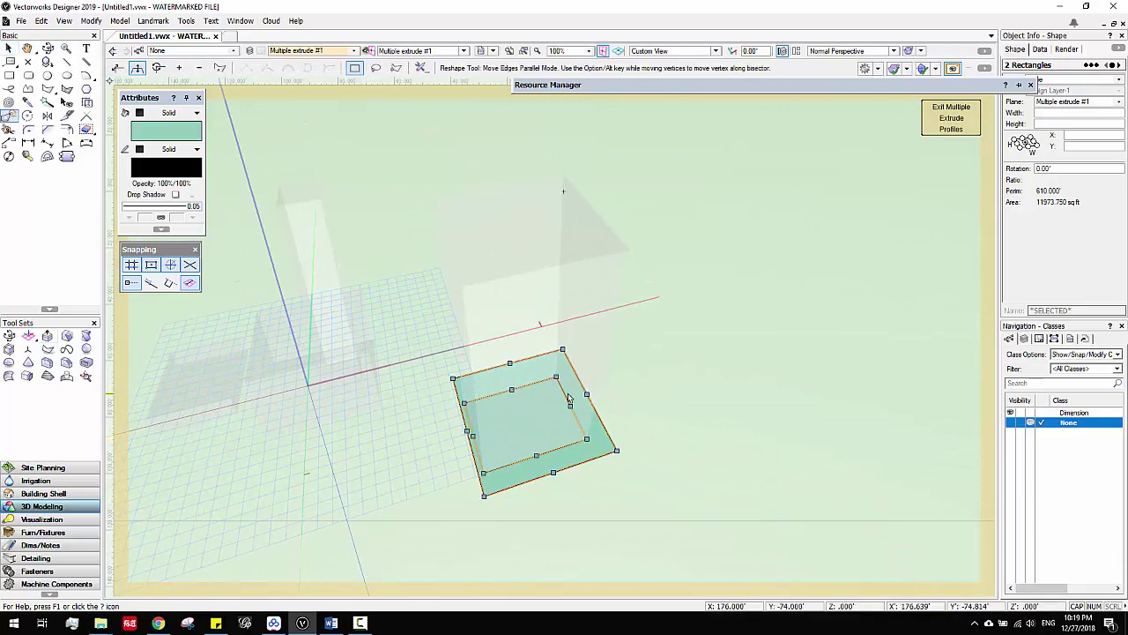
left_click(8, 49)
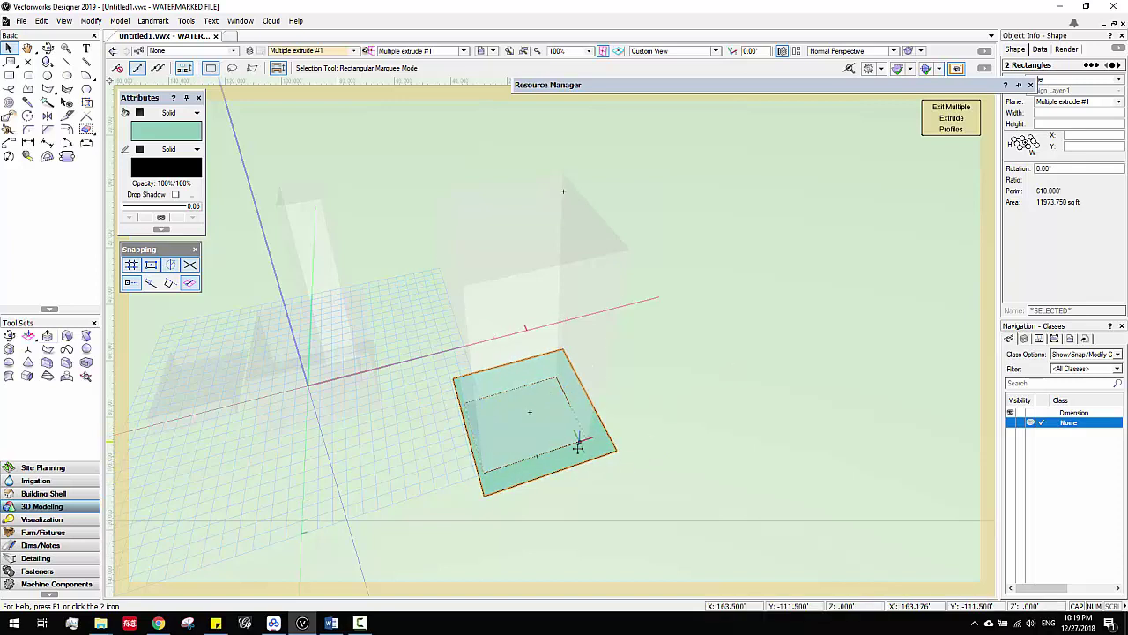
key("x")
double_click(571, 443)
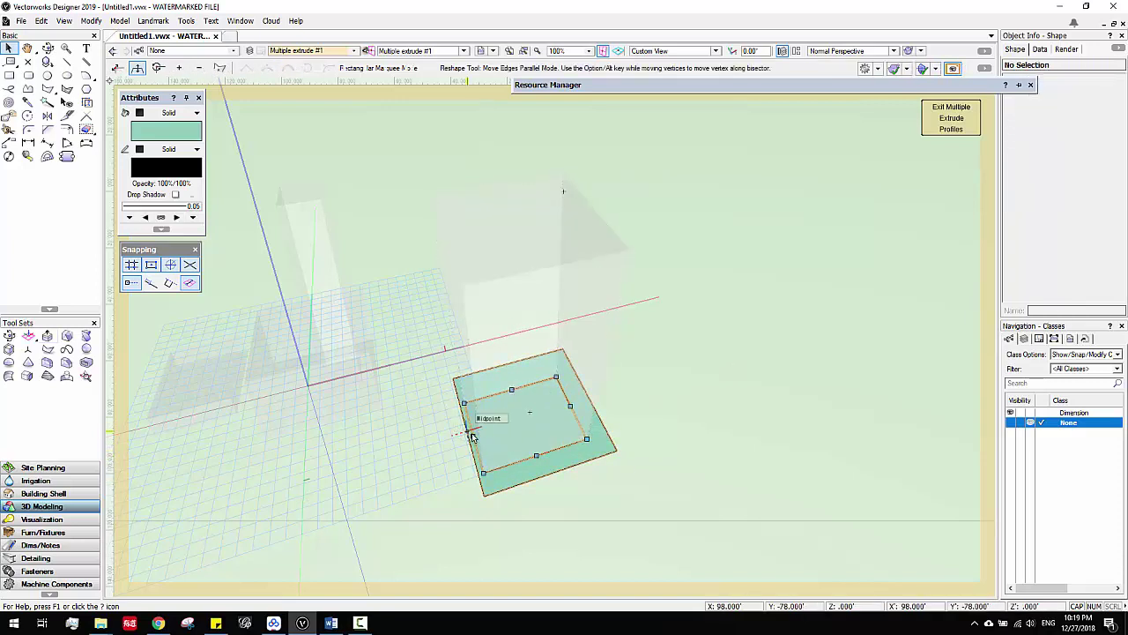
left_click_drag(472, 435, 513, 432)
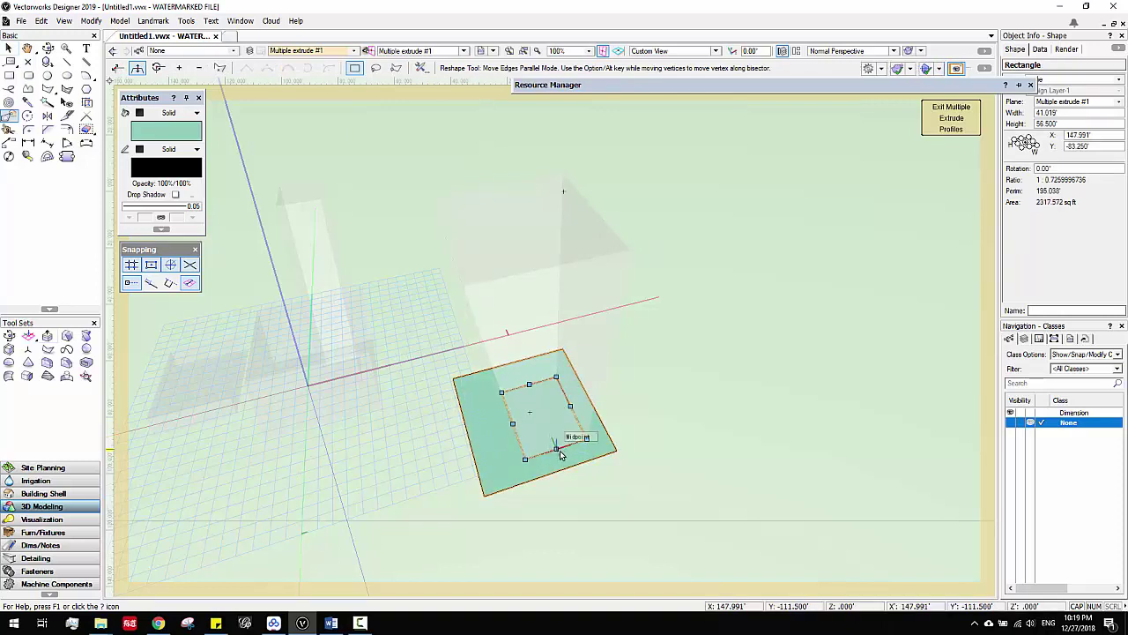
Step: Reshape the outer profile rectangle by one side edge to a width of about 178.5 ft and exit the profile editing
left_click(538, 476)
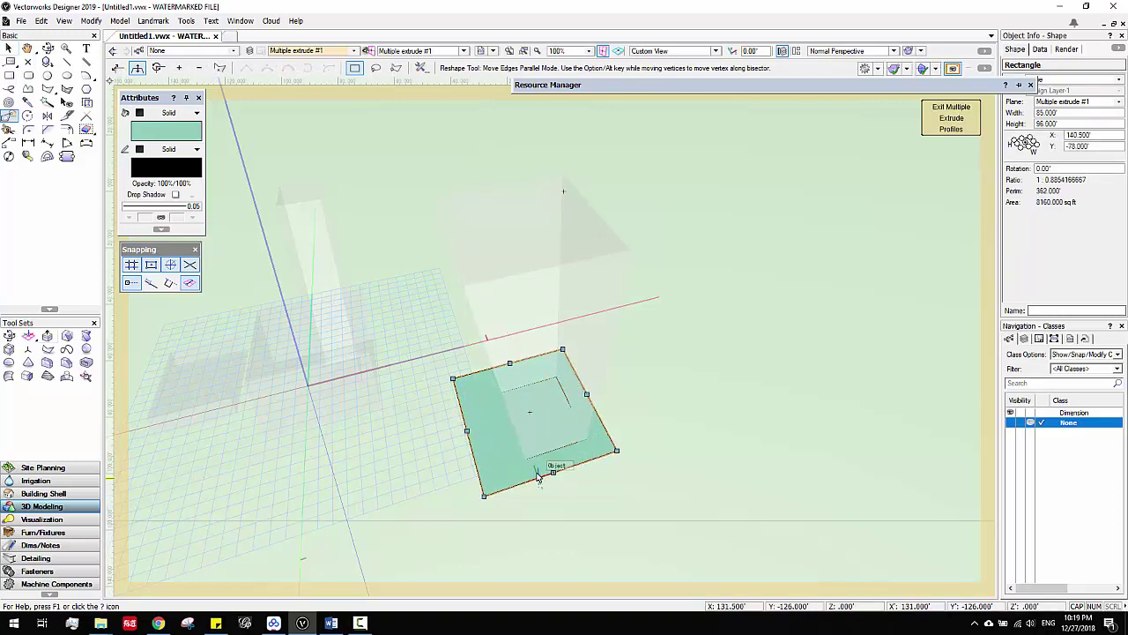
left_click_drag(592, 402, 709, 369)
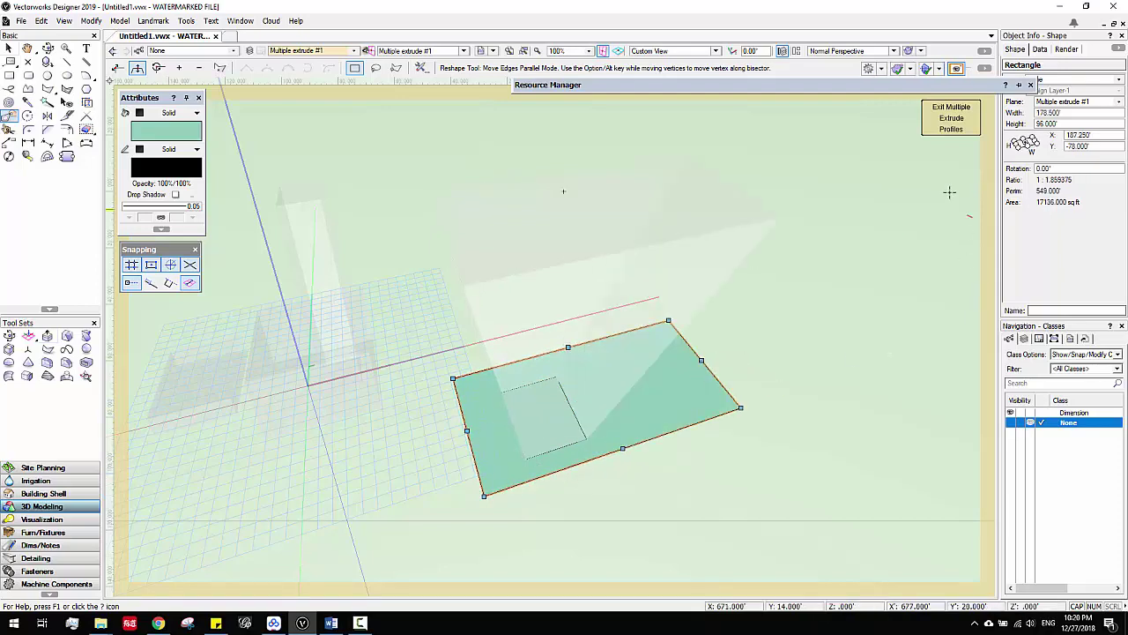
left_click(951, 118)
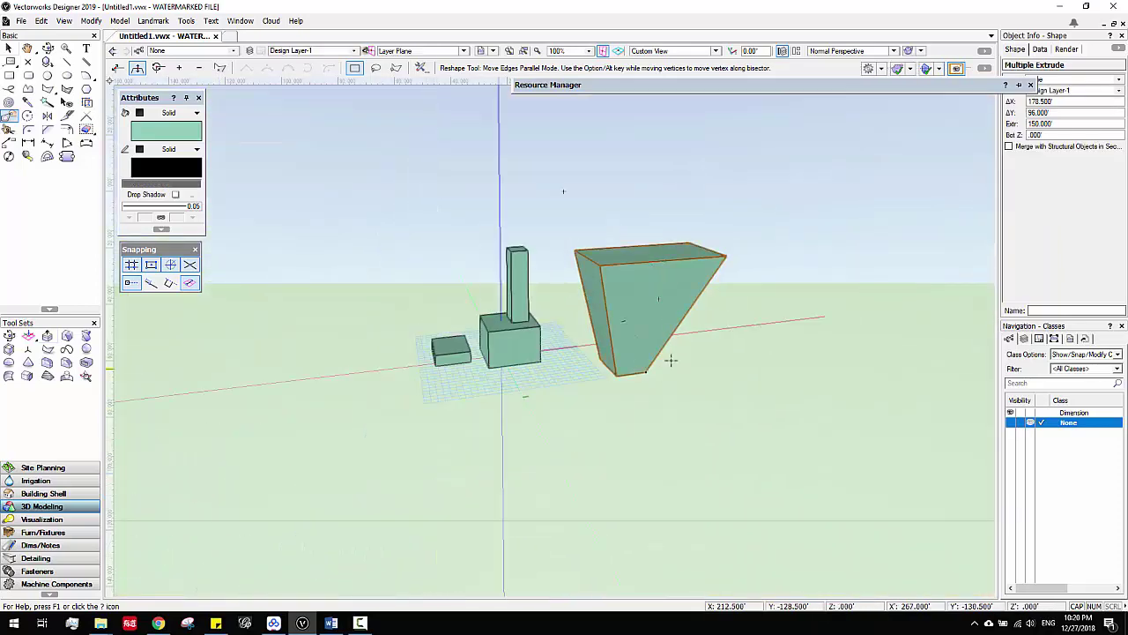
key("h")
left_click_drag(617, 354, 584, 340)
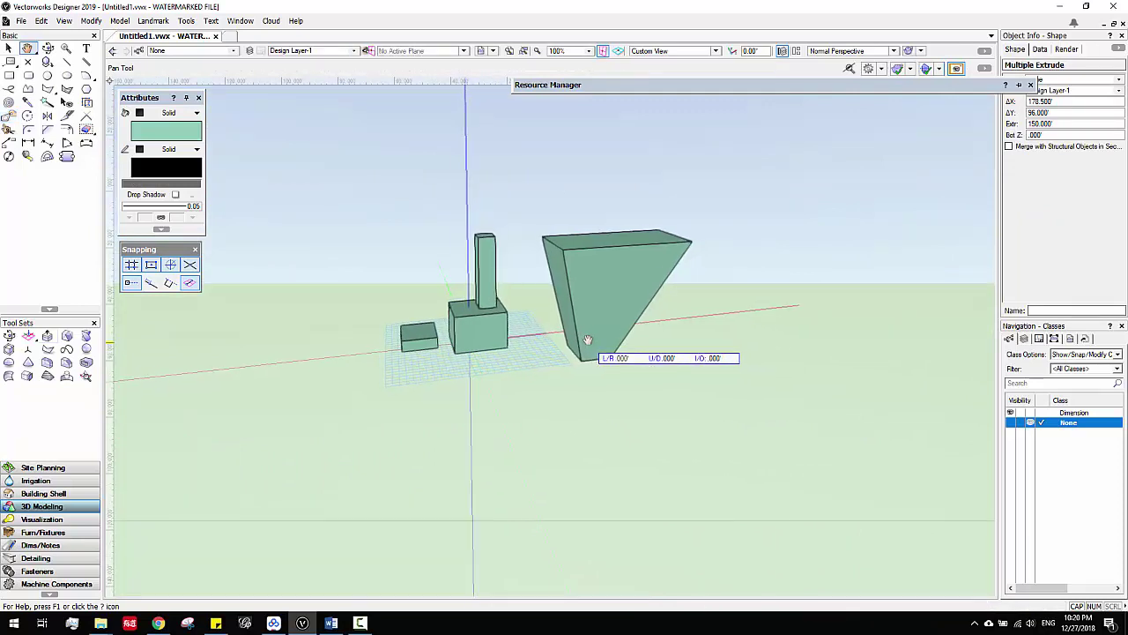
Step: Open the low box's profile and draw a circle of about 18.5 ft radius centred on the midpoint of its front edge
key("shift+r")
scroll(458, 343, "up", 3)
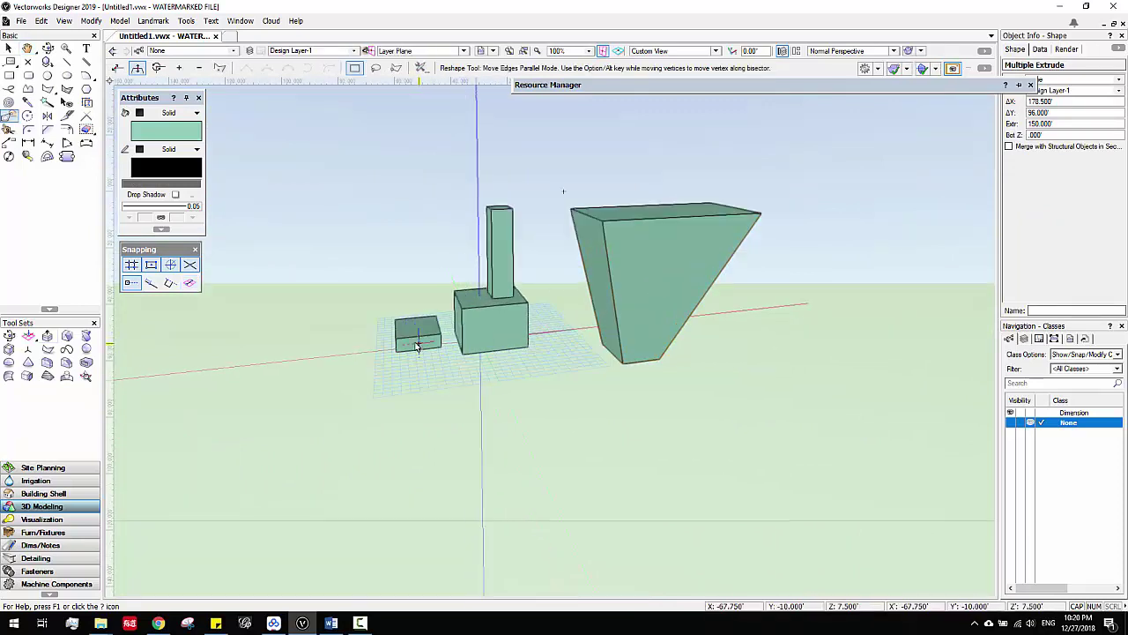
middle_click_drag(466, 370, 504, 407, "ctrl")
left_click(419, 353)
key("x")
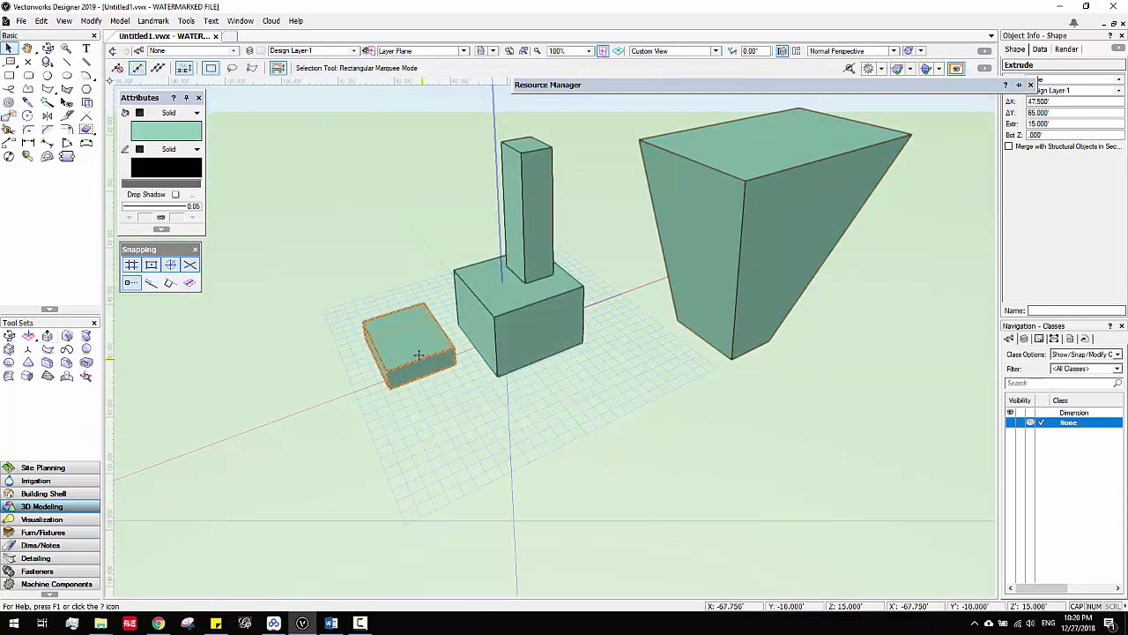
double_click(420, 357)
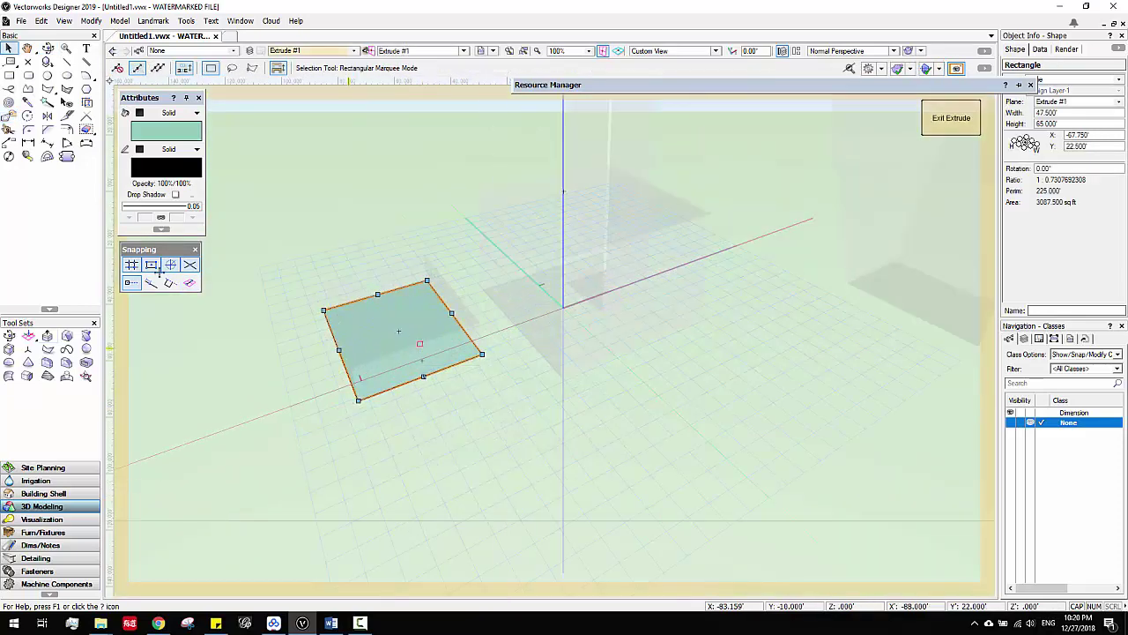
left_click(48, 75)
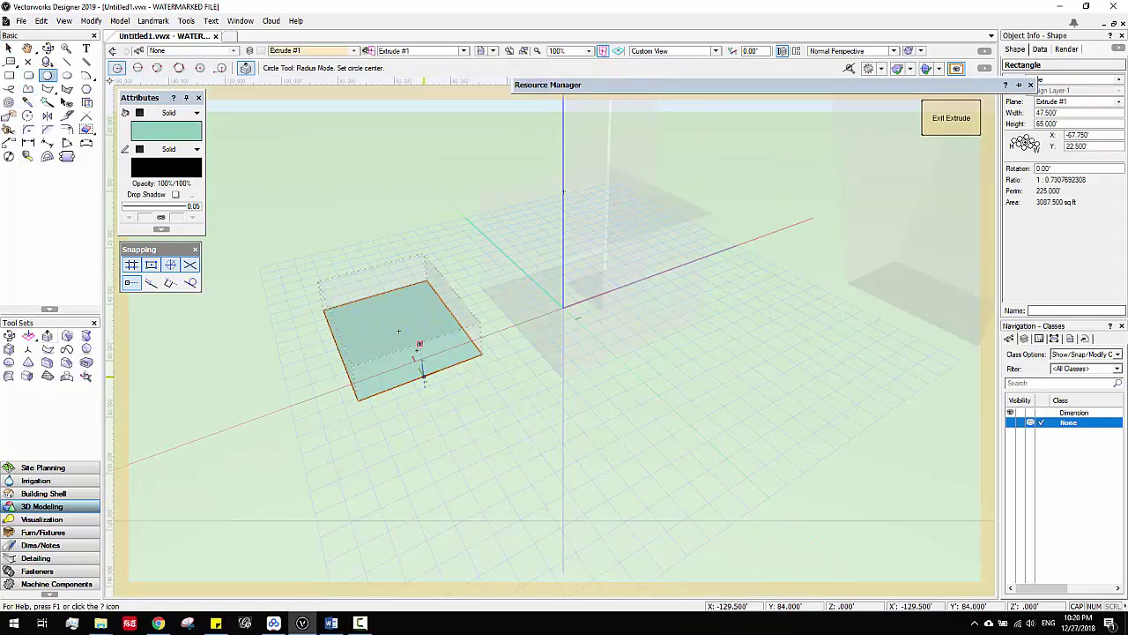
left_click(424, 376)
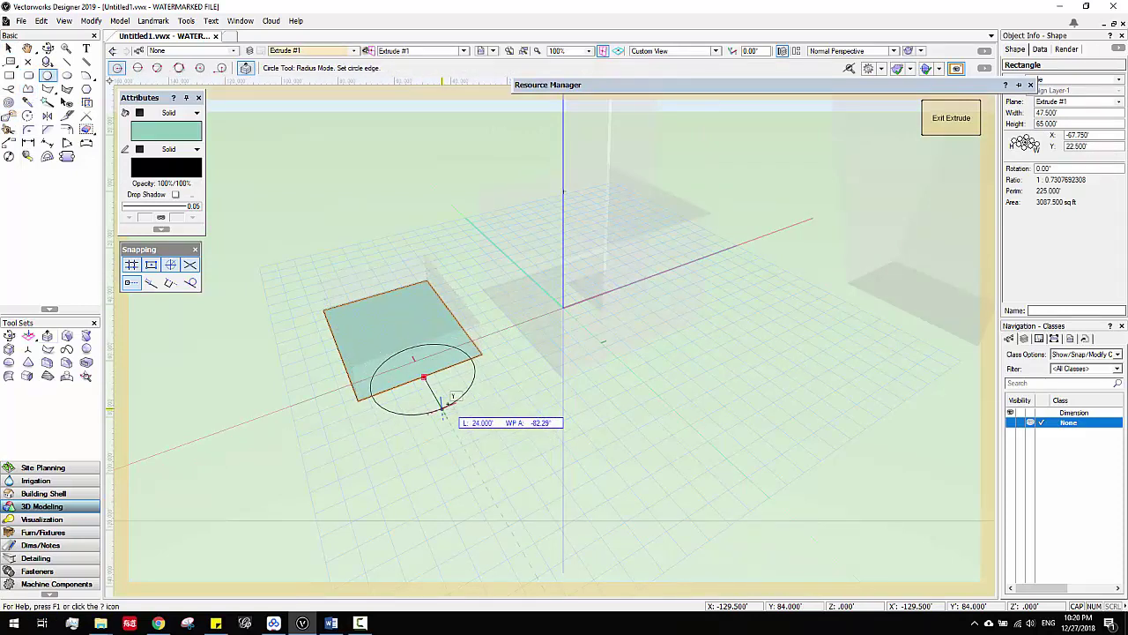
left_click(443, 407)
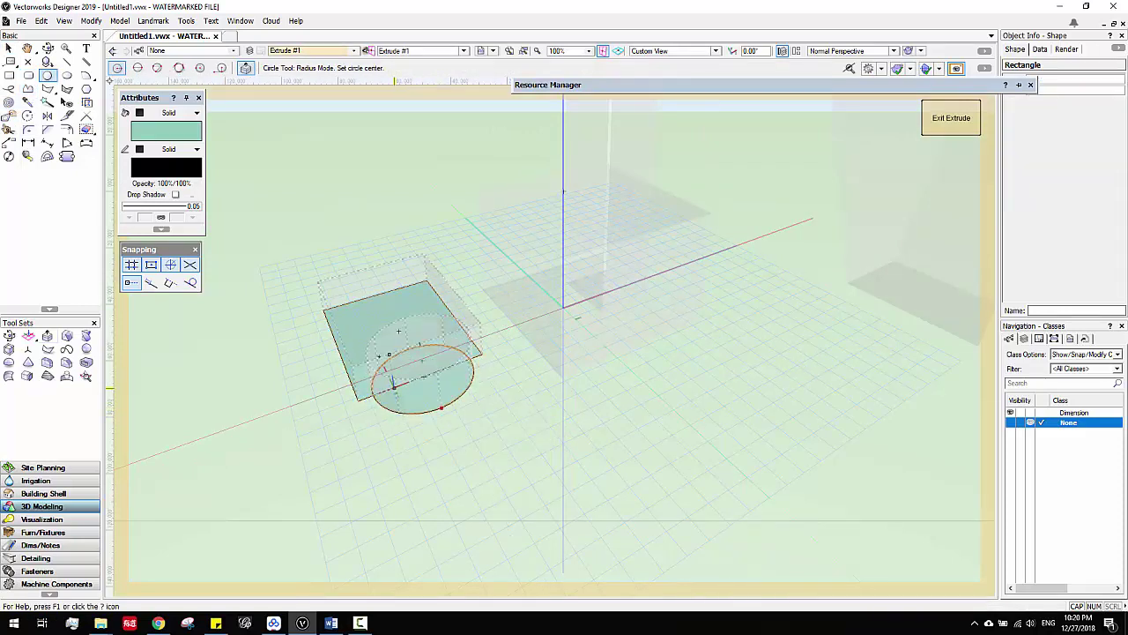
Step: Merge the circle and the rectangle of the low box's profile with Add Surface and exit the extrude editing
left_click(10, 48)
scroll(448, 388, "up", 1)
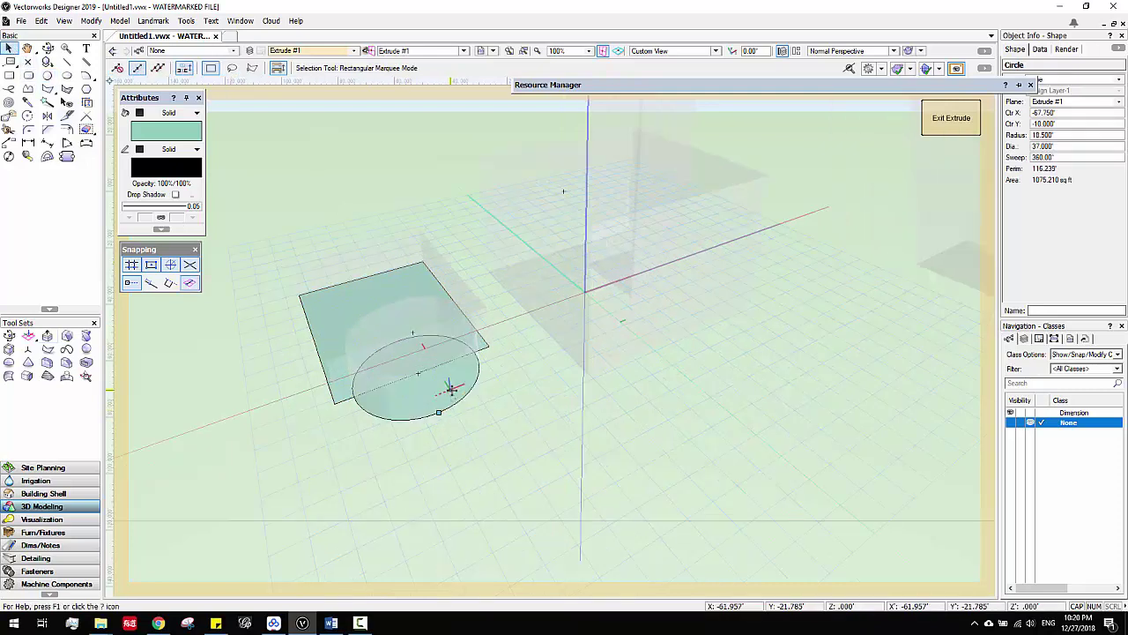
left_click_drag(507, 429, 393, 355)
right_click(410, 363)
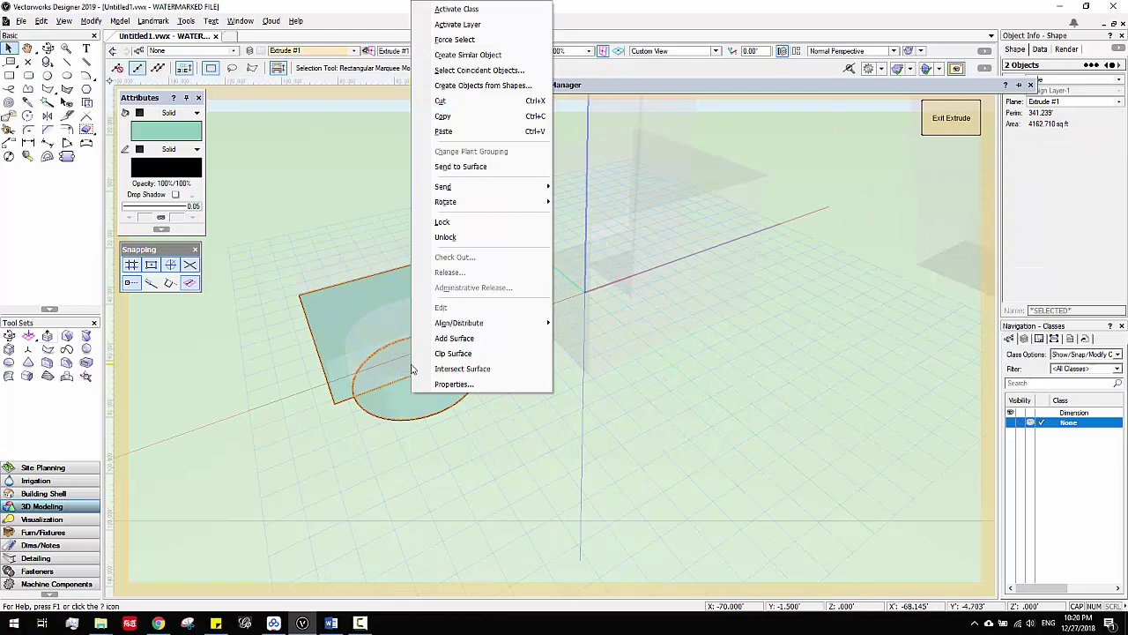
left_click(481, 342)
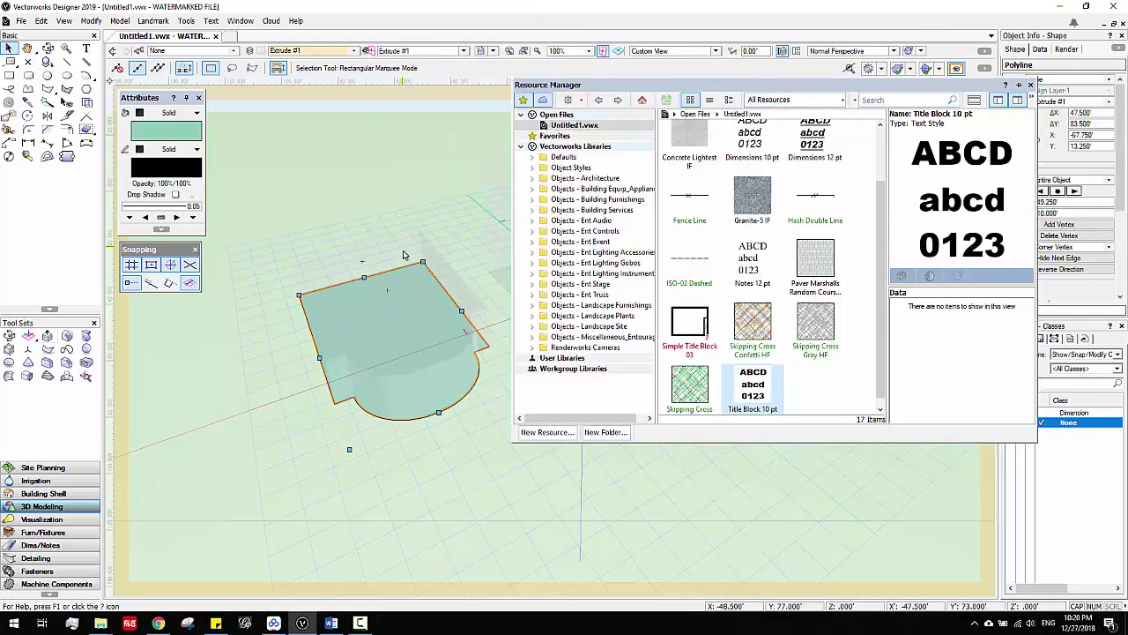
left_click(951, 118)
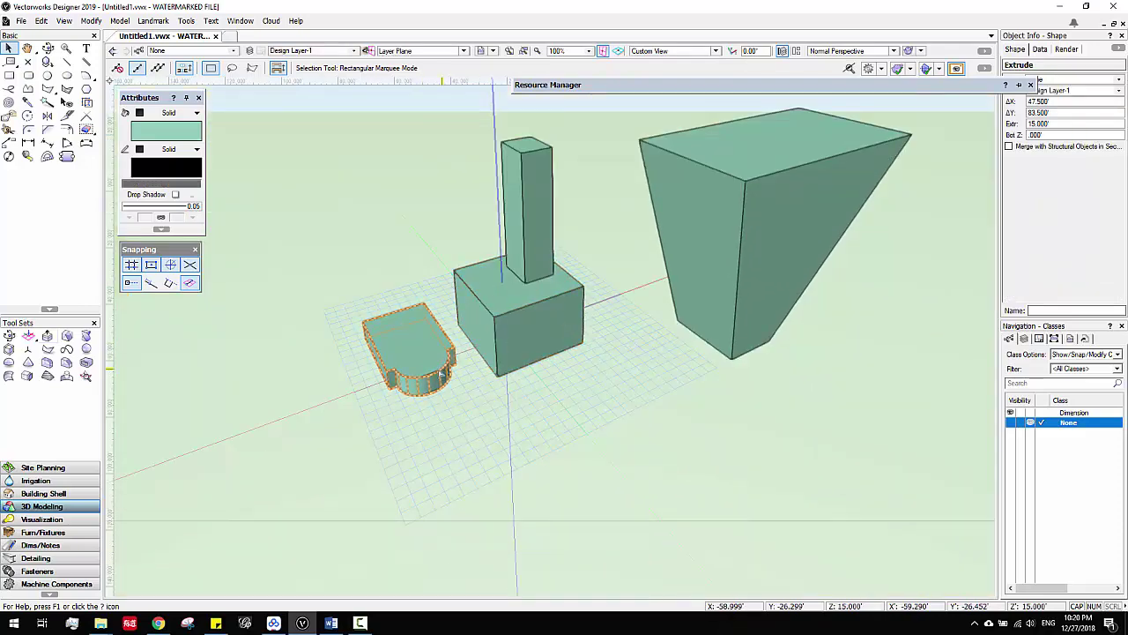
middle_click_drag(570, 363, 573, 298)
scroll(451, 363, "up", 2)
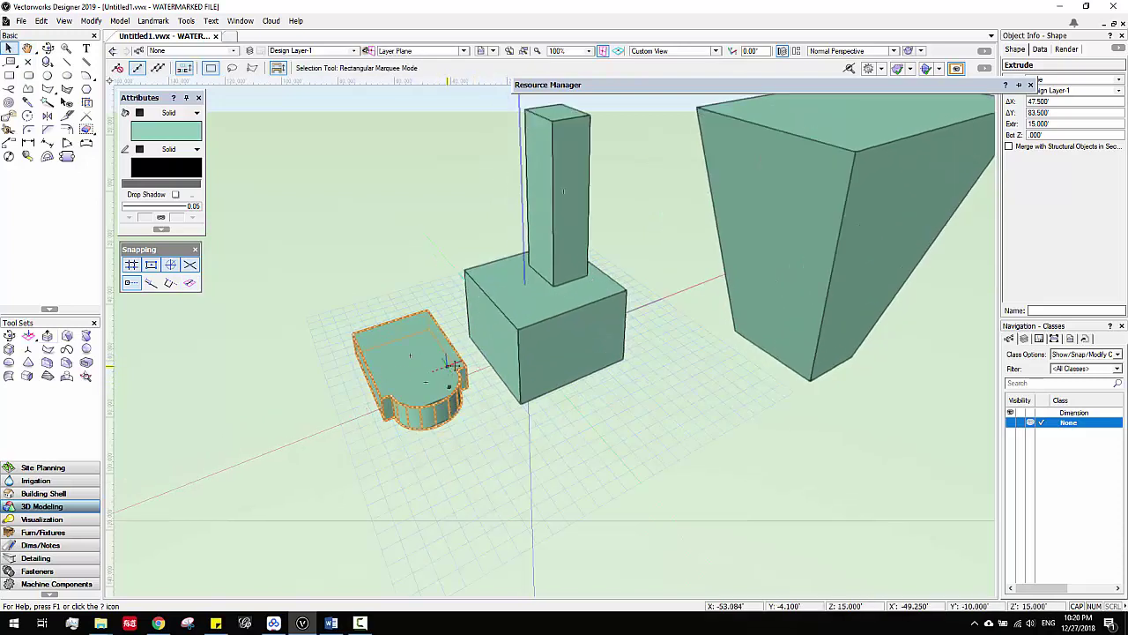
scroll(405, 351, "up", 1)
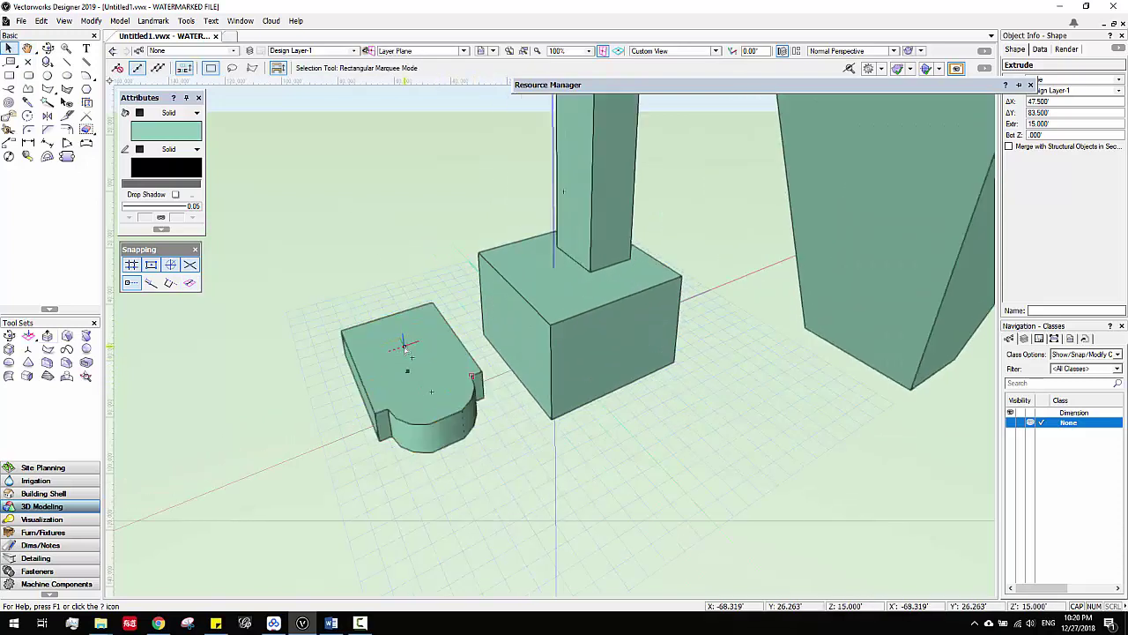
scroll(476, 313, "down", 3)
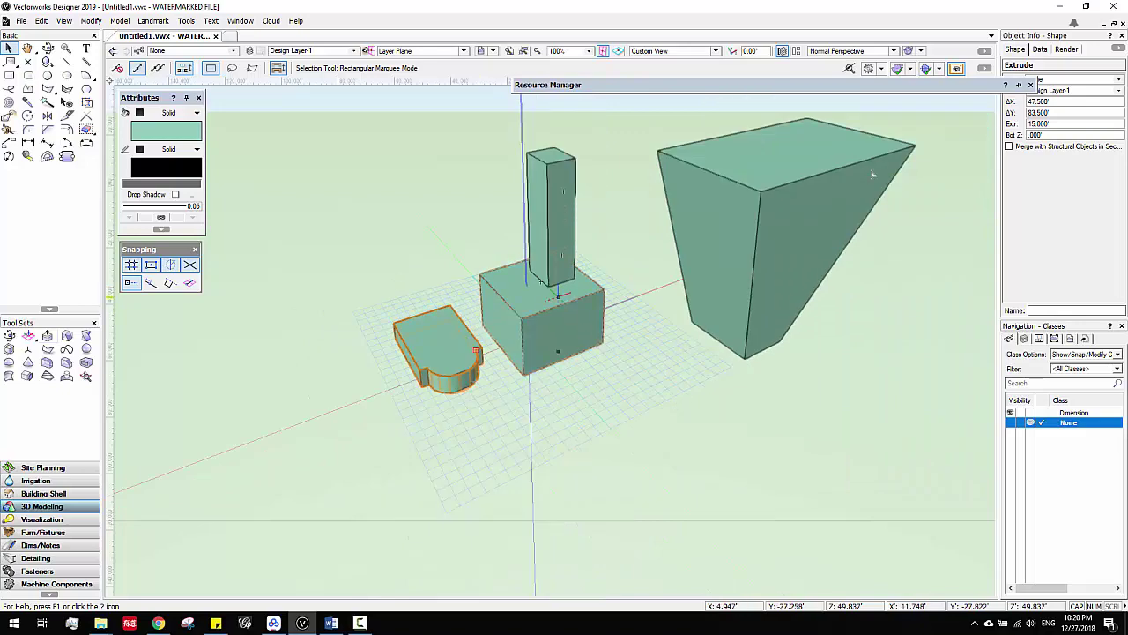
Step: Try to taper the top face of the large multiple extrude with the Taper Face tool, then undo the taper
scroll(775, 220, "up", 3)
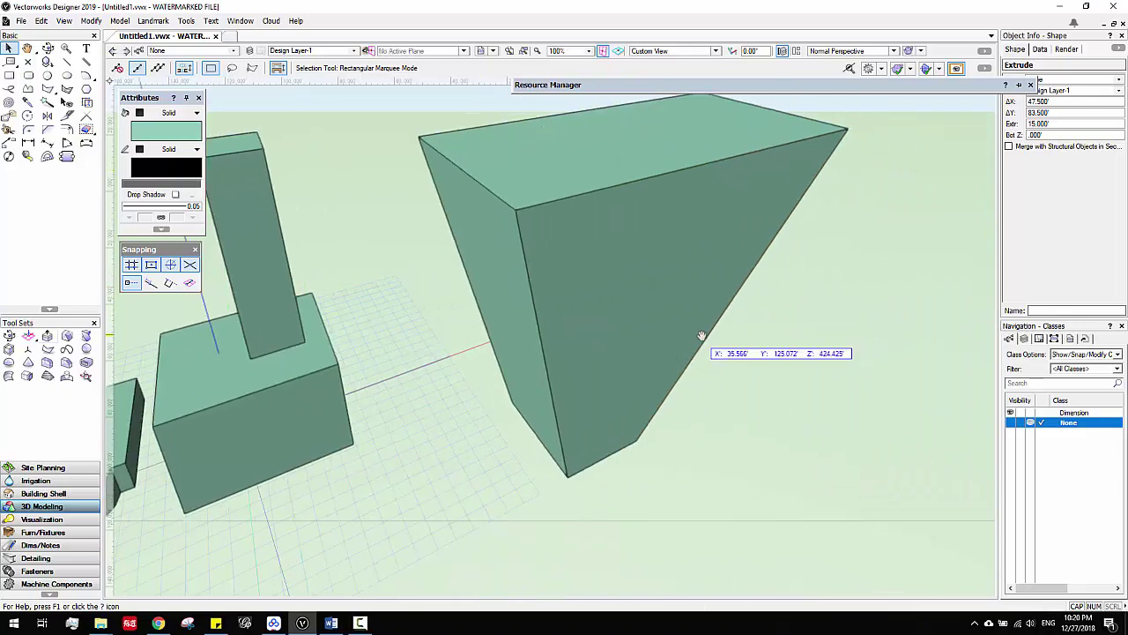
left_click(573, 190)
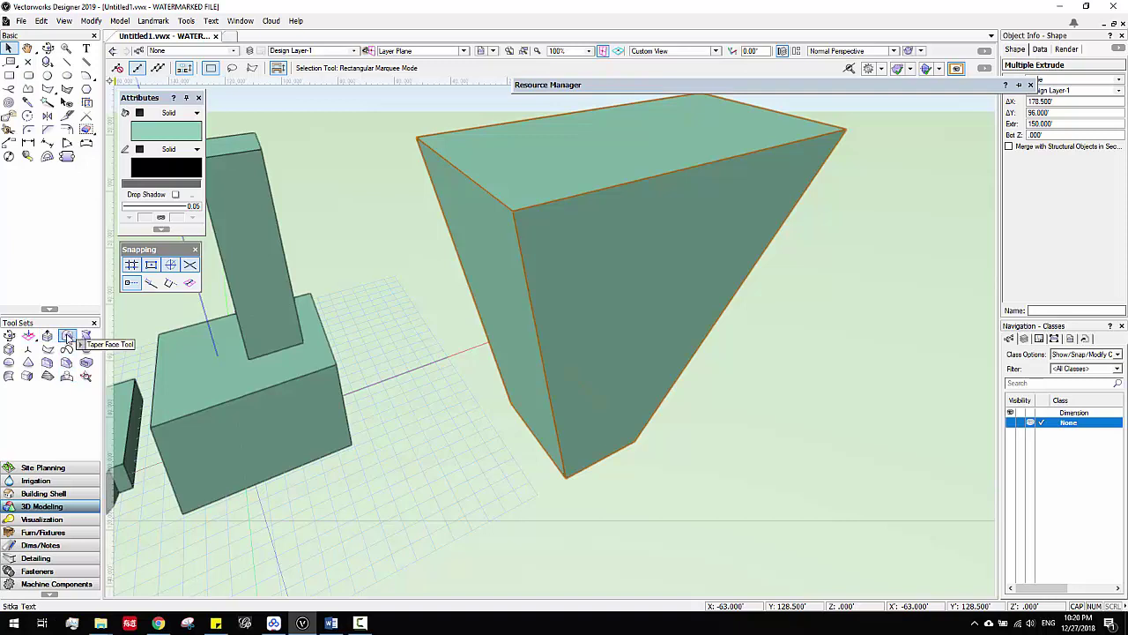
left_click(67, 336)
left_click(484, 192)
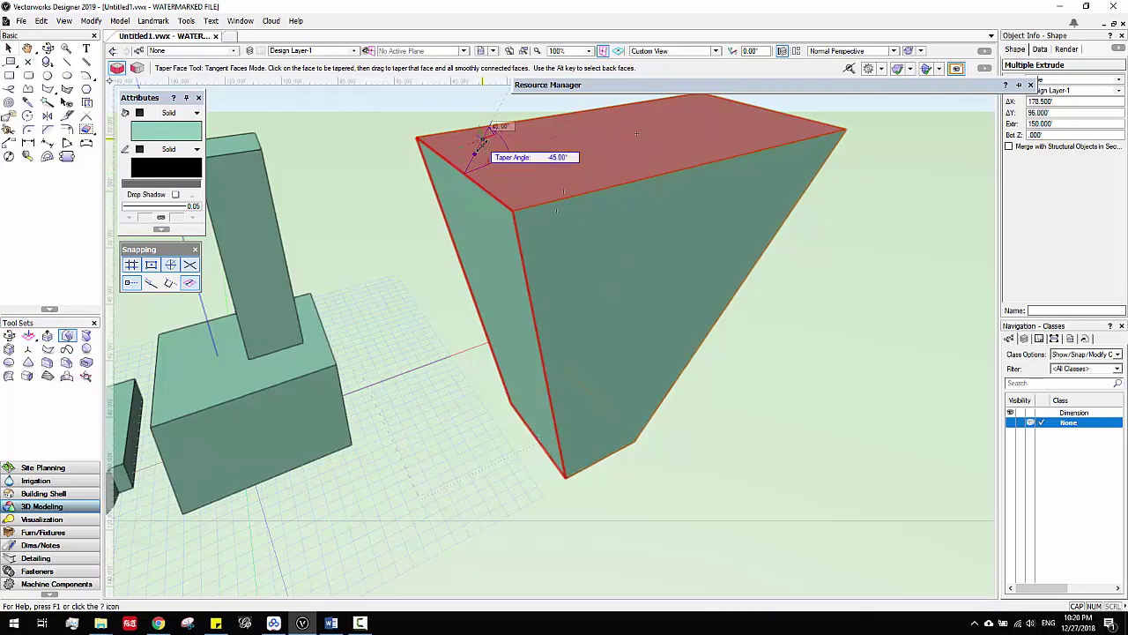
scroll(501, 175, "down", 2)
scroll(507, 201, "down", 2)
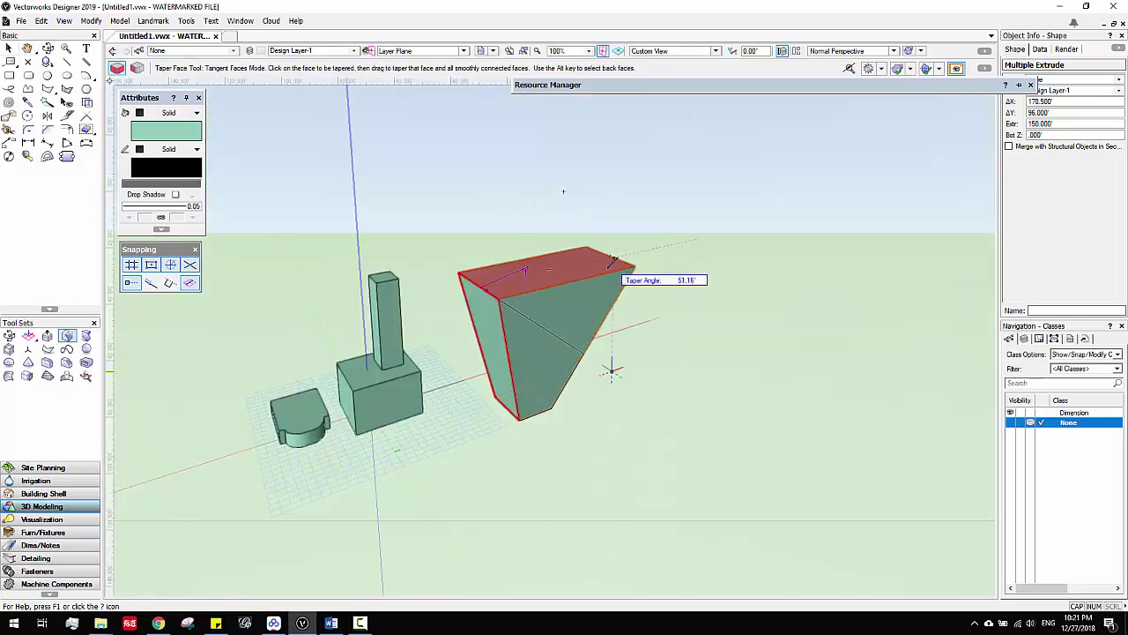
left_click_drag(460, 341, 514, 326)
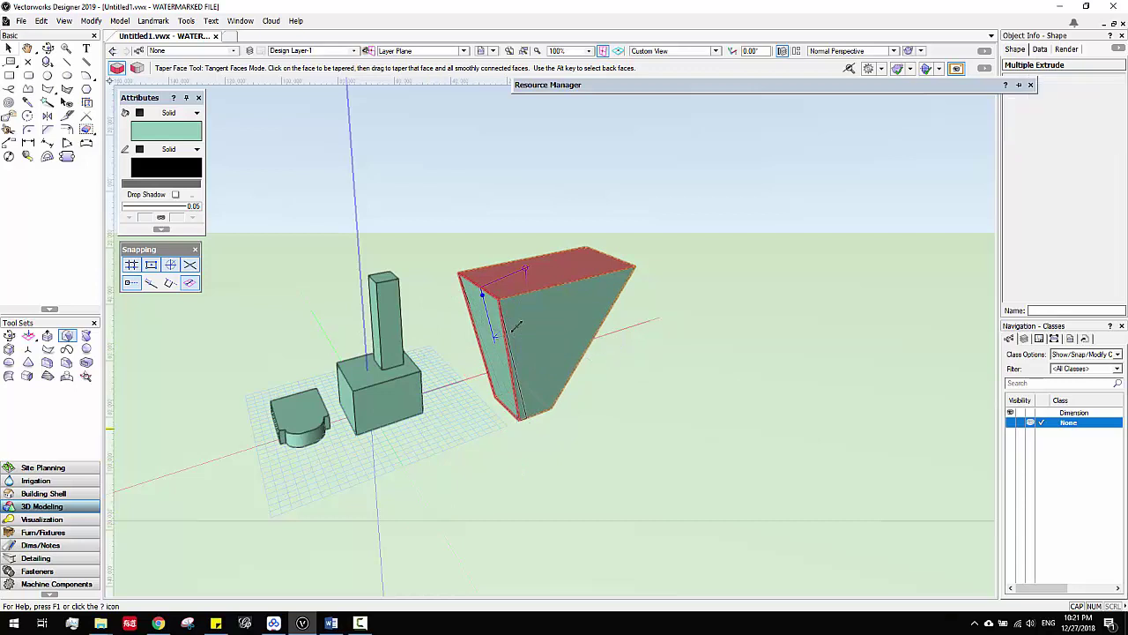
scroll(499, 349, "up", 2)
scroll(499, 349, "down", 1)
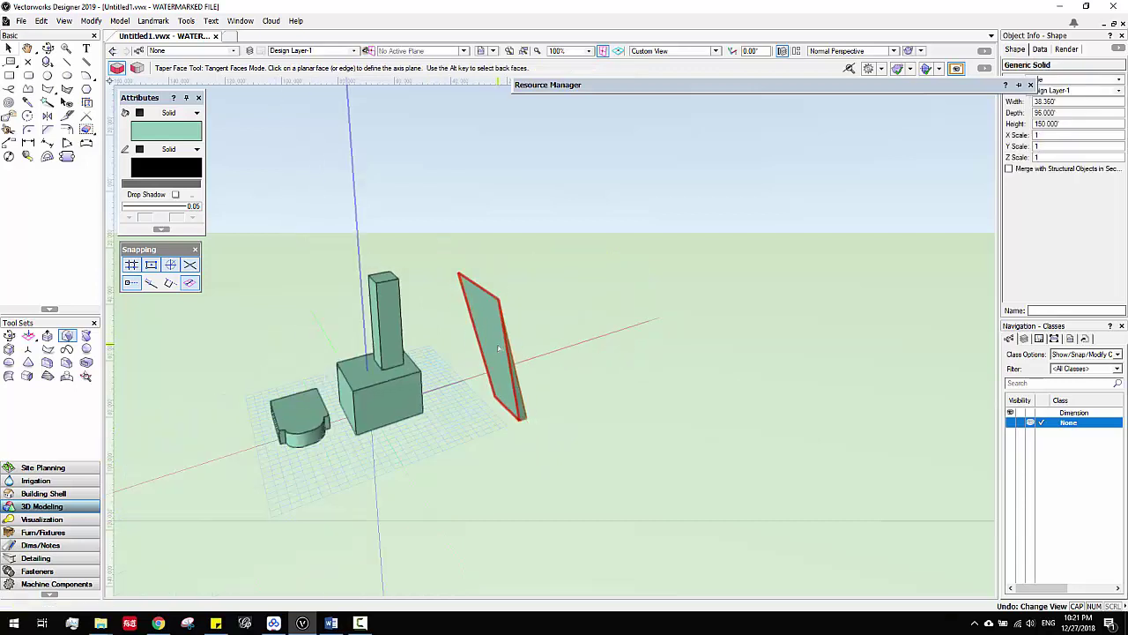
key("ctrl+z")
key("ctrl+z")
Step: Taper the top face of the large multiple extrude relative to its narrow side face so its far end rises by about 15 degrees
left_click(490, 305)
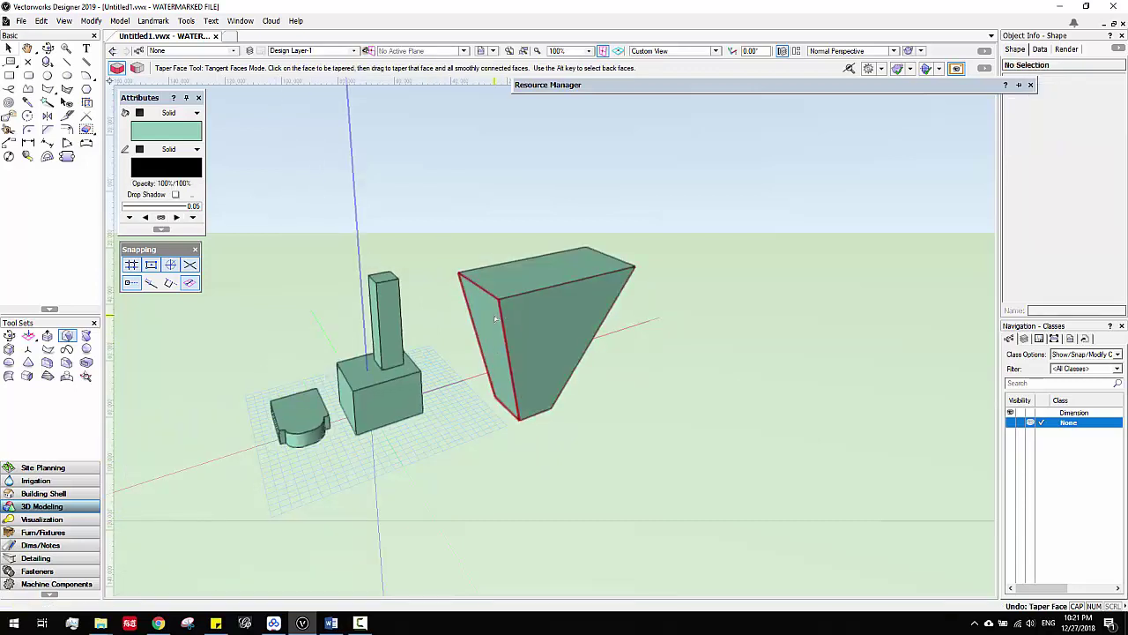
left_click(506, 284)
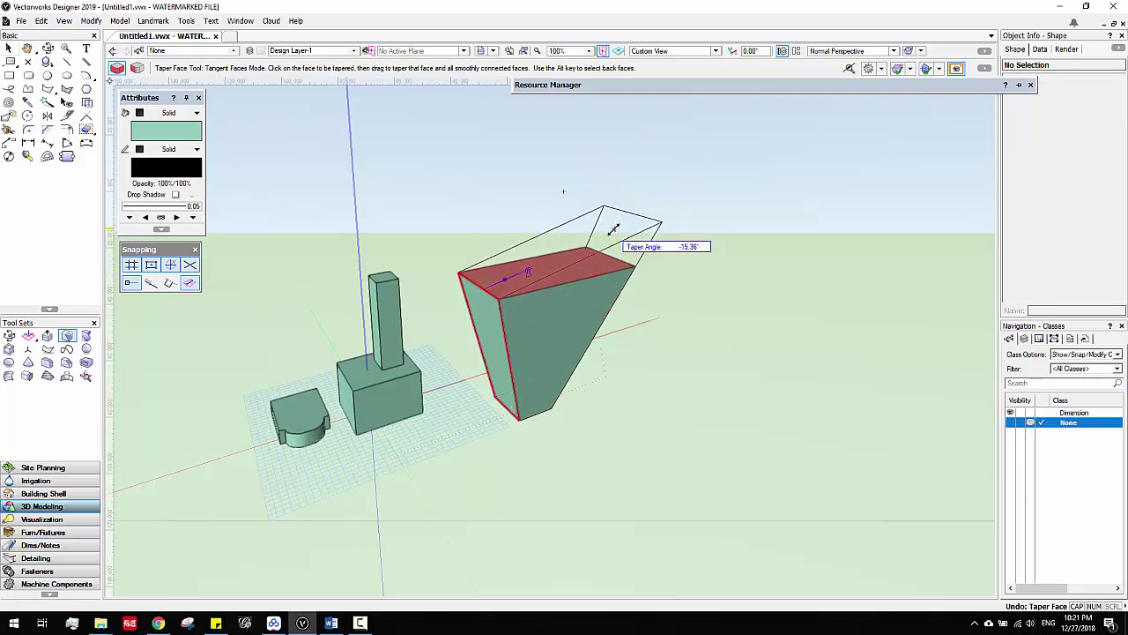
left_click_drag(636, 177, 617, 259)
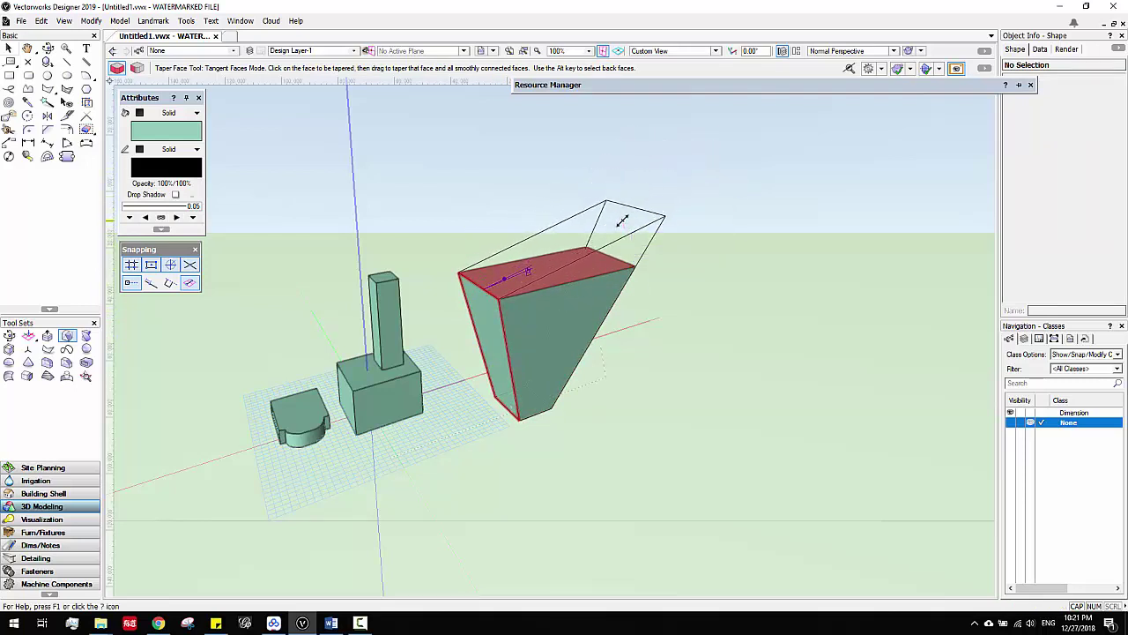
Step: Try to taper the top face relative to the front face so its back edge rises, then undo that second taper
left_click(562, 316)
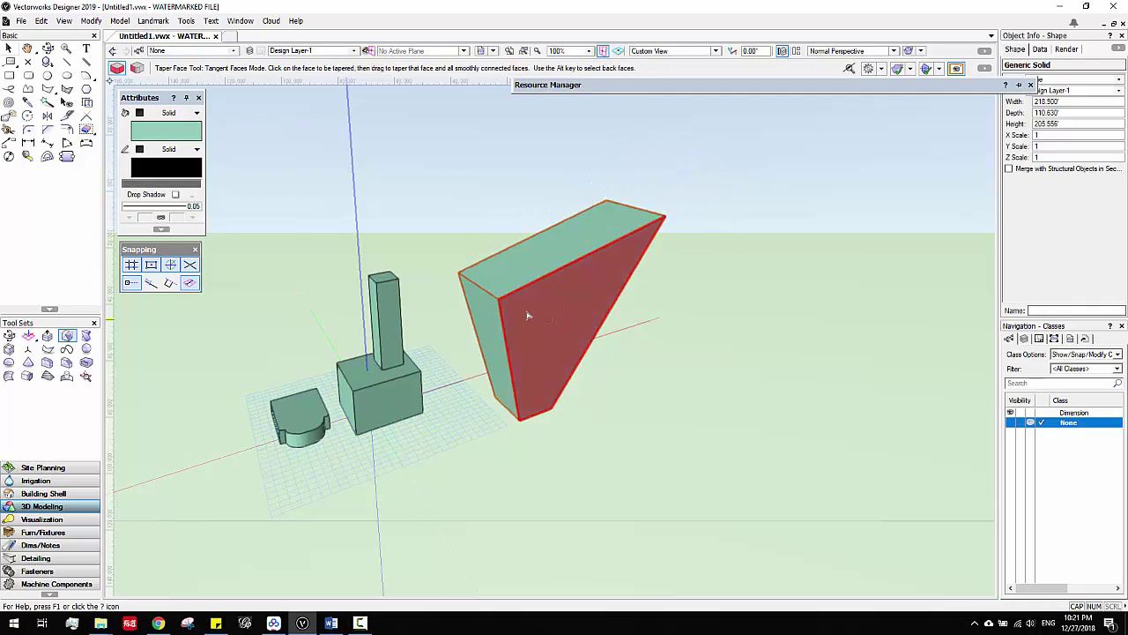
left_click(491, 272)
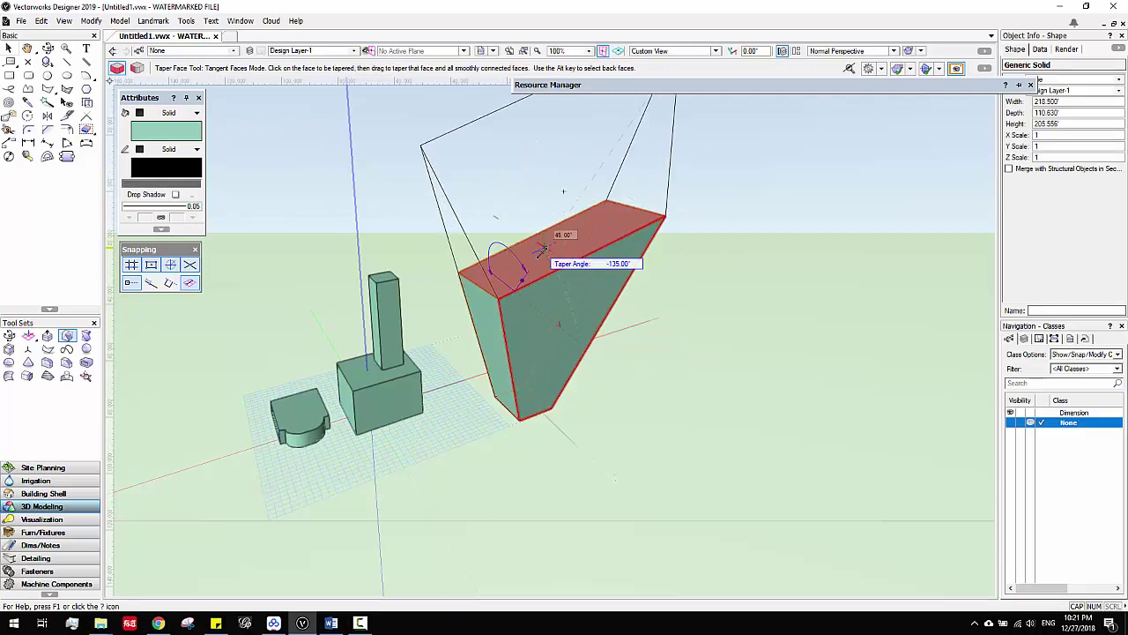
left_click_drag(489, 253, 488, 254)
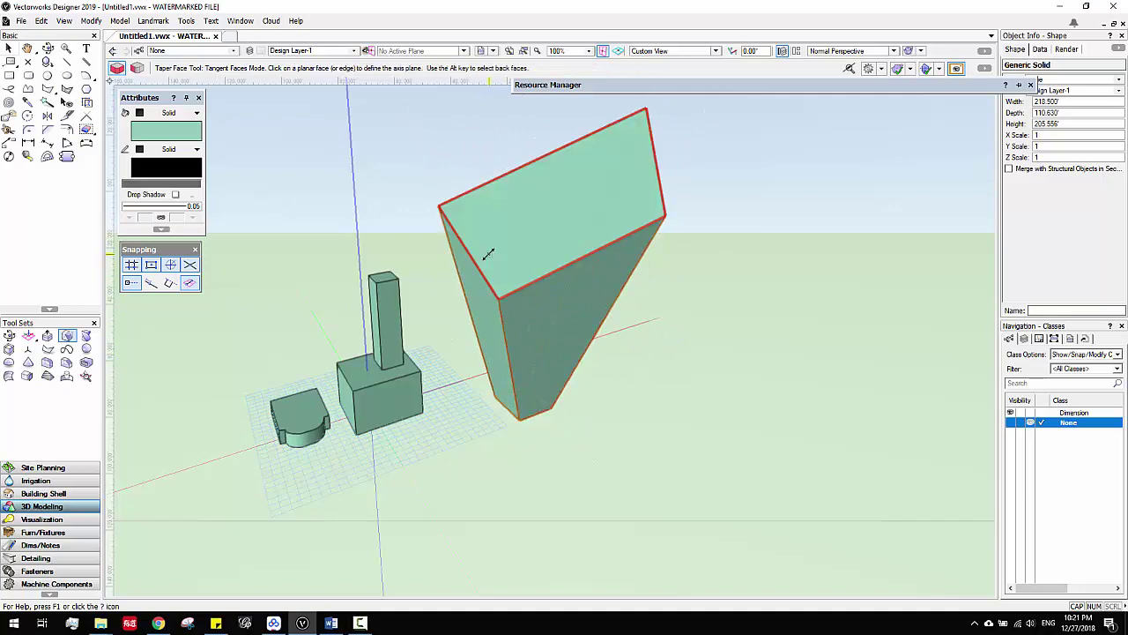
scroll(606, 345, "down", 3)
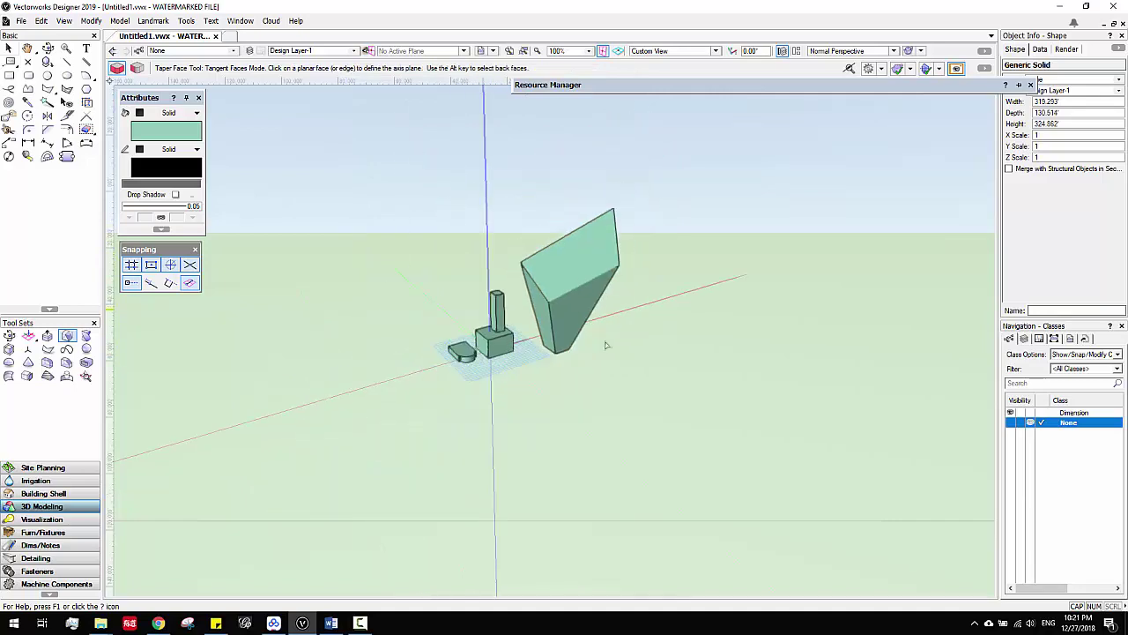
middle_click_drag(536, 349, 597, 326)
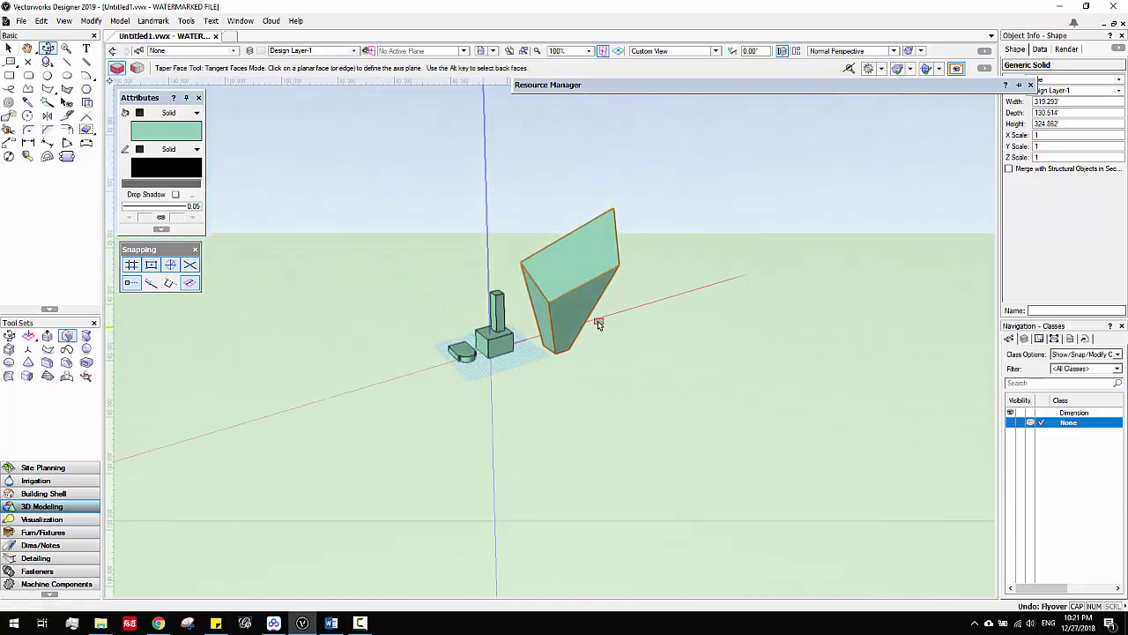
scroll(598, 326, "up", 3)
left_click(598, 326)
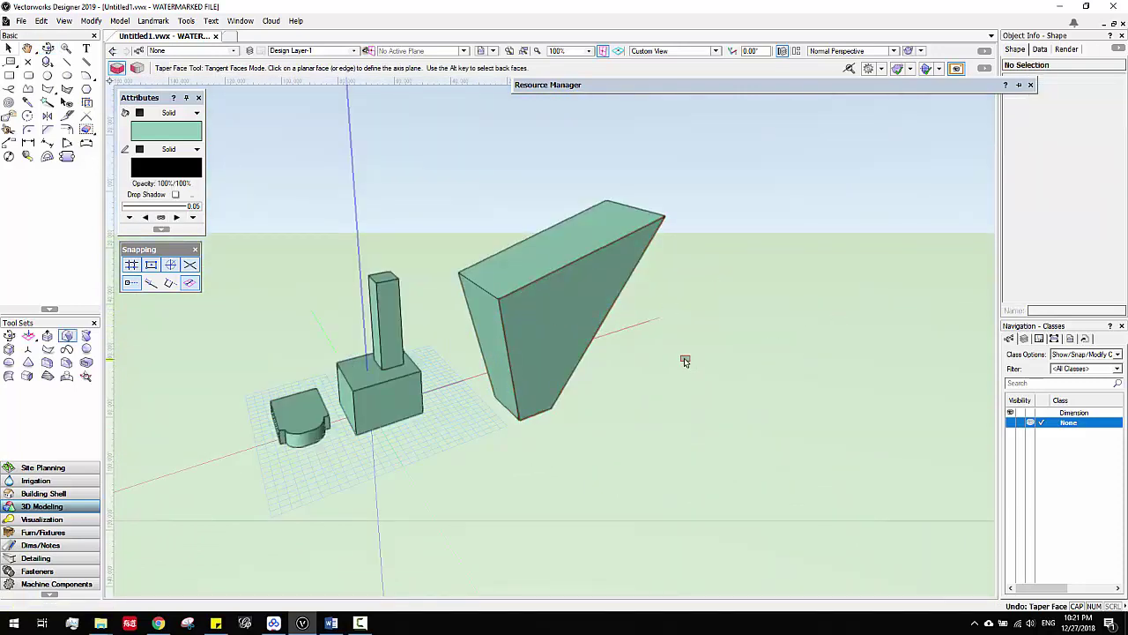
Step: Inspect the tower inside its base box with X-ray Select and select both extrudes together
middle_click_drag(397, 406, 533, 396)
scroll(533, 396, "up", 2)
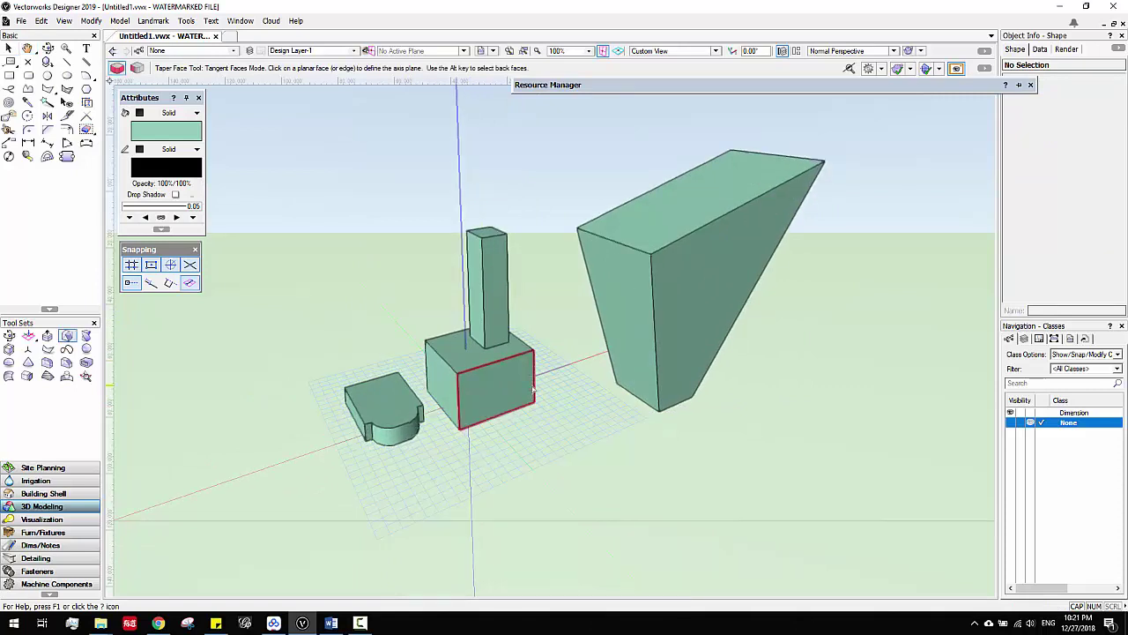
scroll(532, 390, "up", 1)
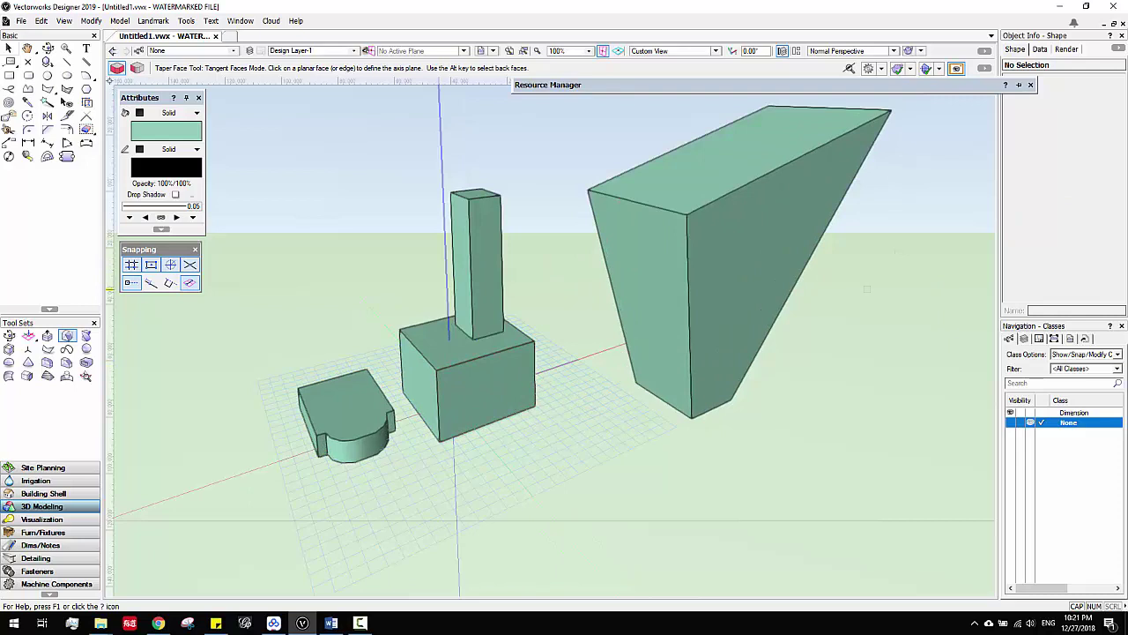
key("x")
left_click(575, 340)
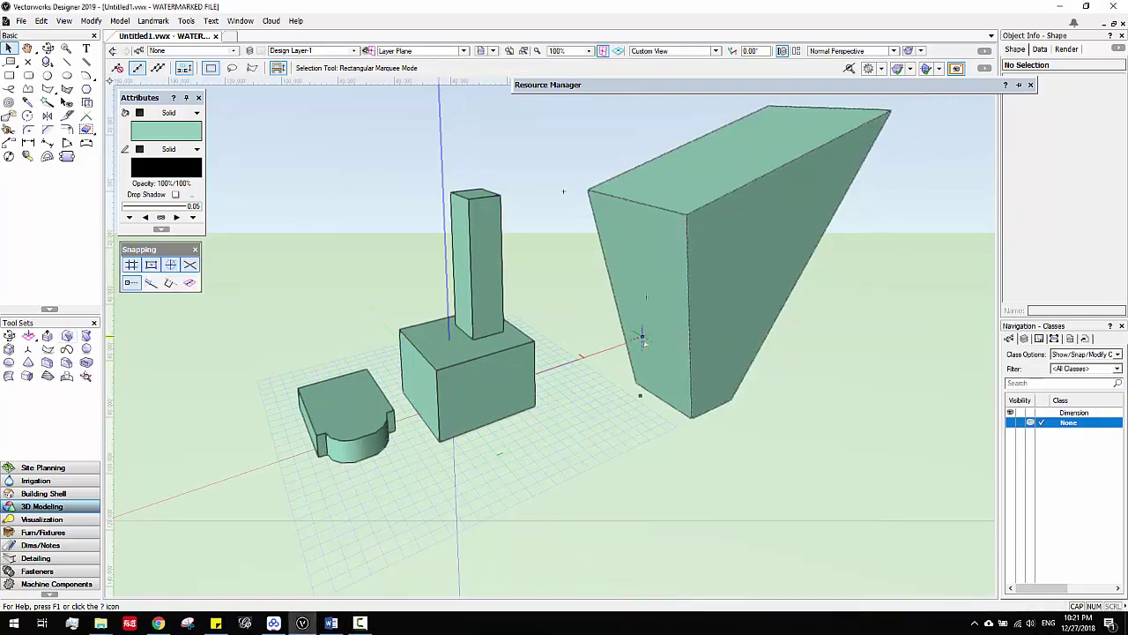
middle_click_drag(544, 327, 565, 349)
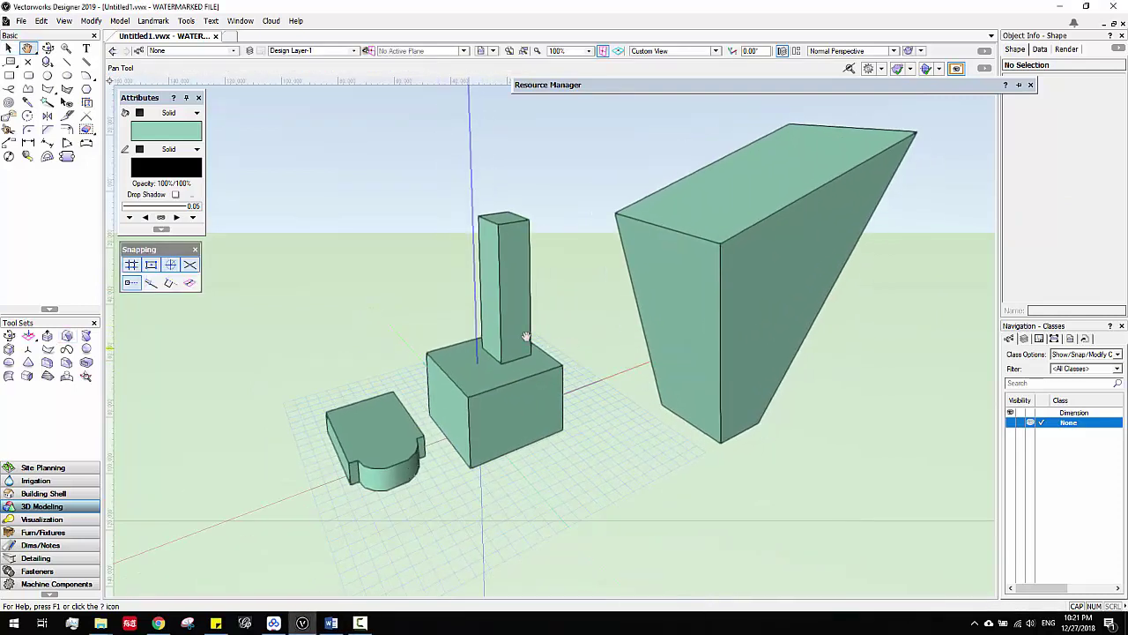
scroll(524, 334, "up", 1)
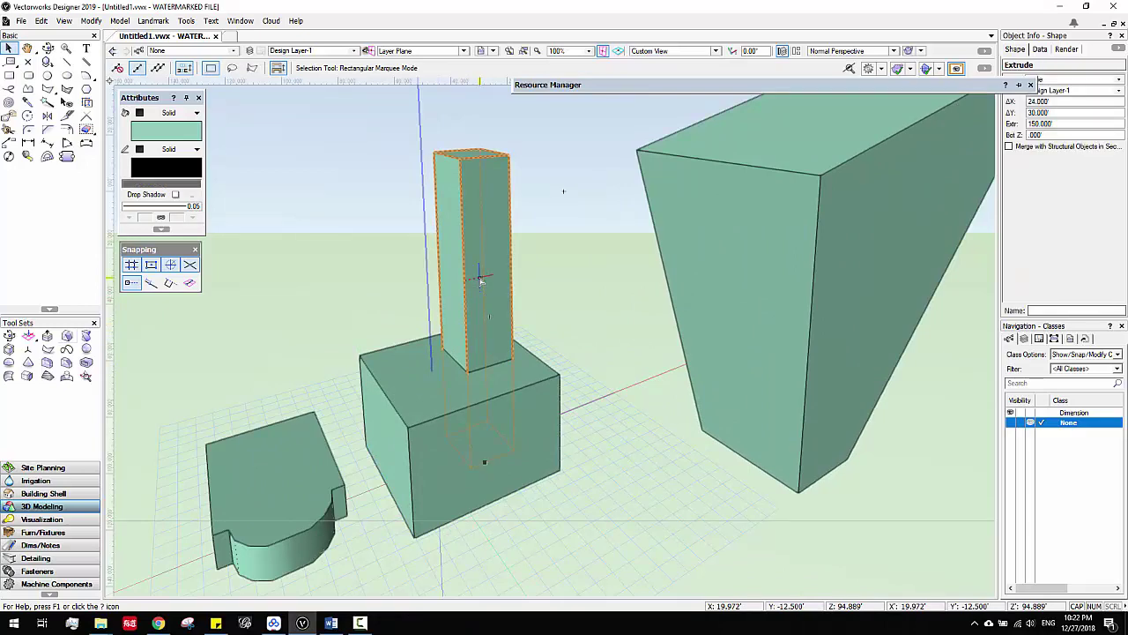
key("b")
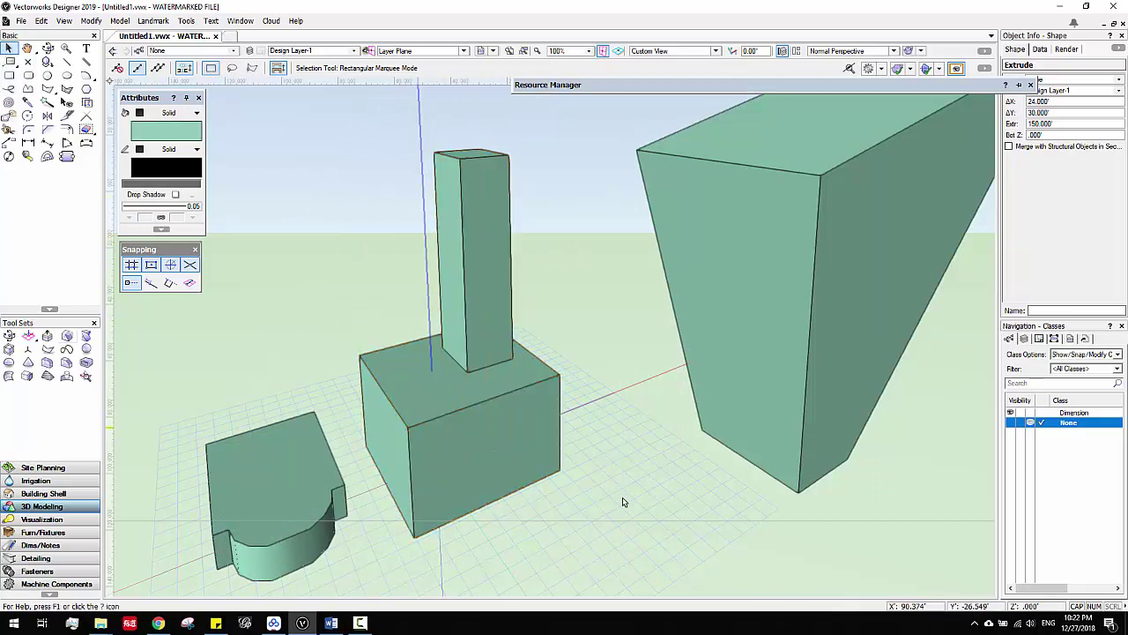
left_click_drag(624, 502, 370, 133)
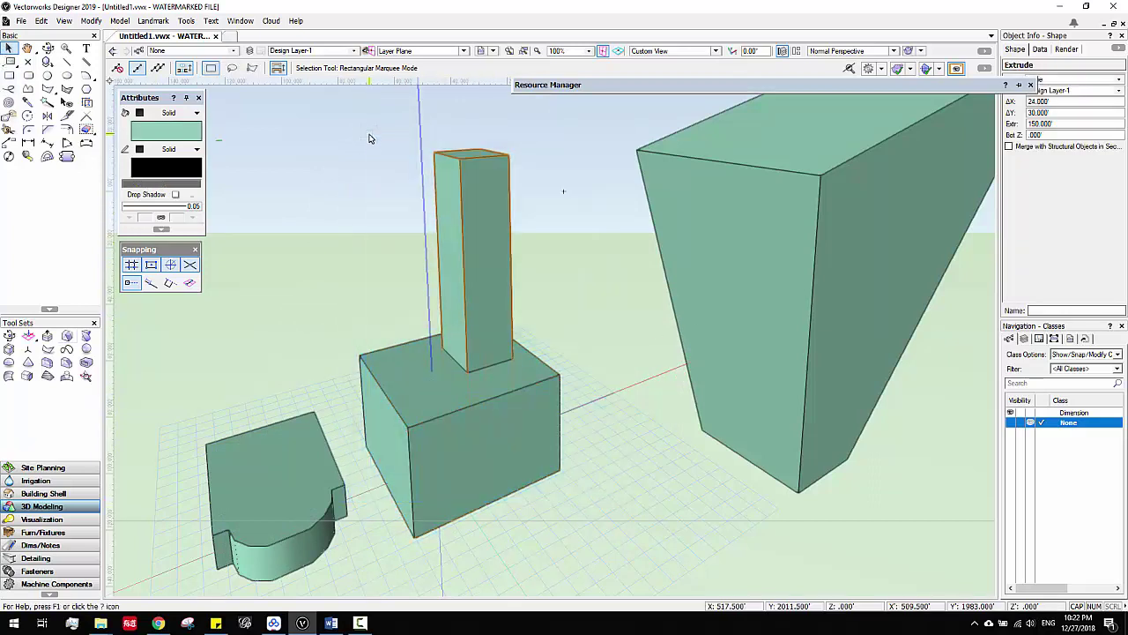
left_click(434, 424, "shift")
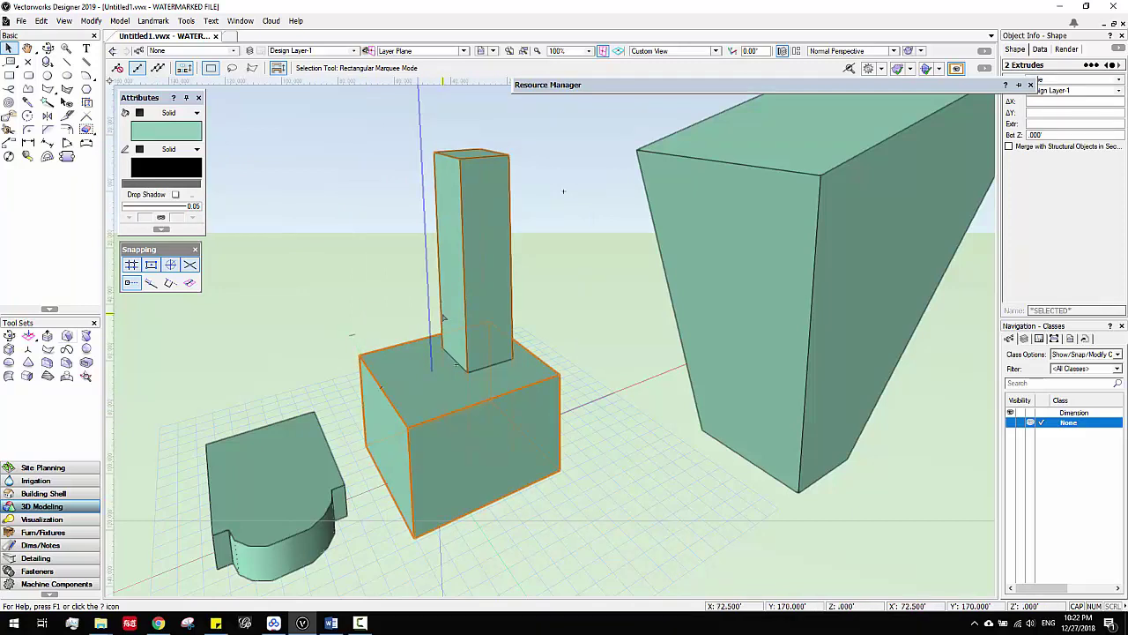
Step: Use Subtract Solids with the tower as the object subtracted from and the base box removed, then undo the subtraction
left_click(121, 21)
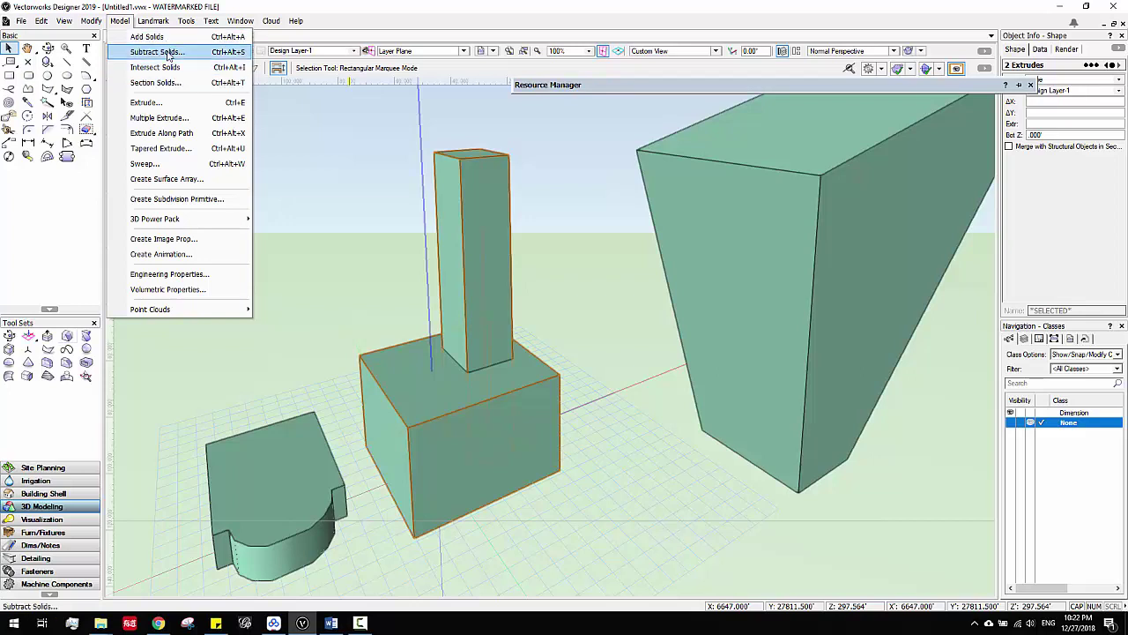
left_click(157, 52)
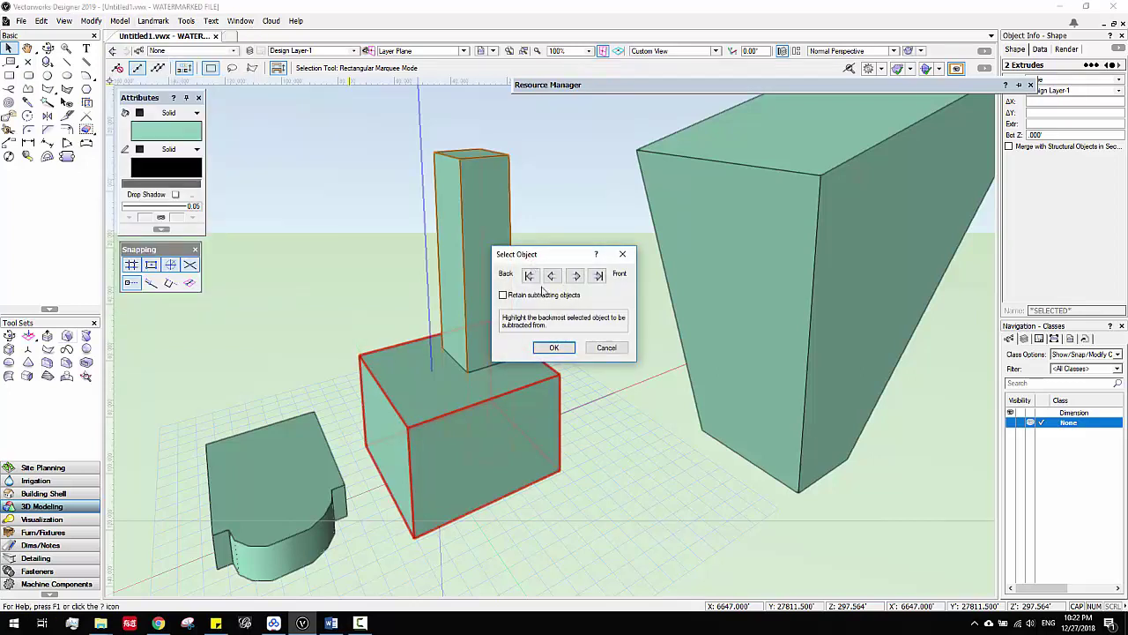
left_click(575, 276)
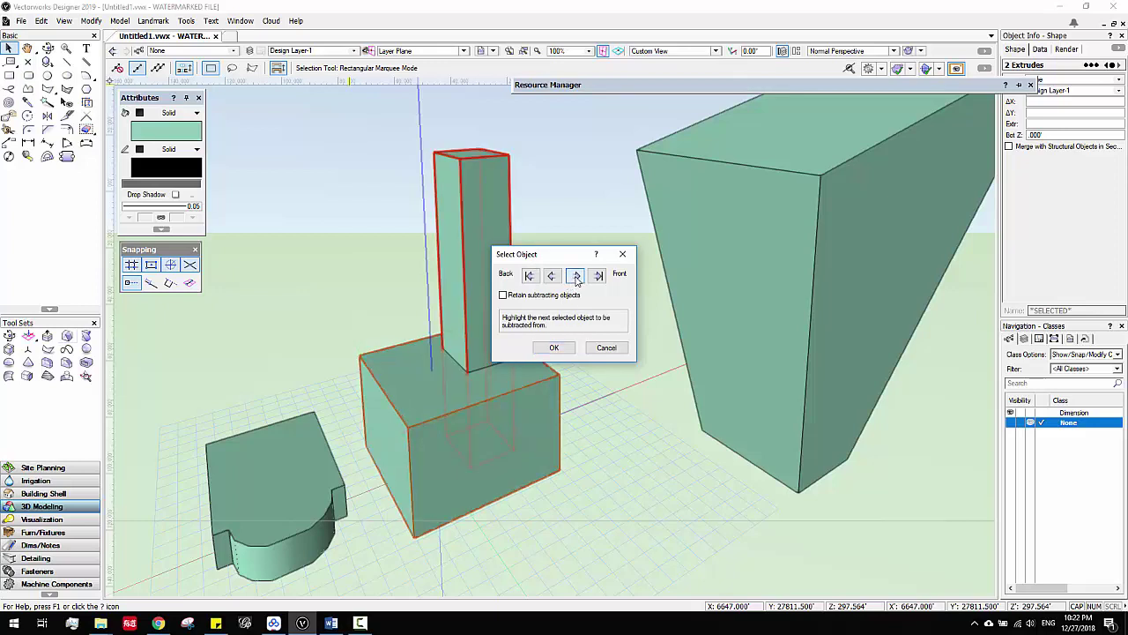
left_click(555, 347)
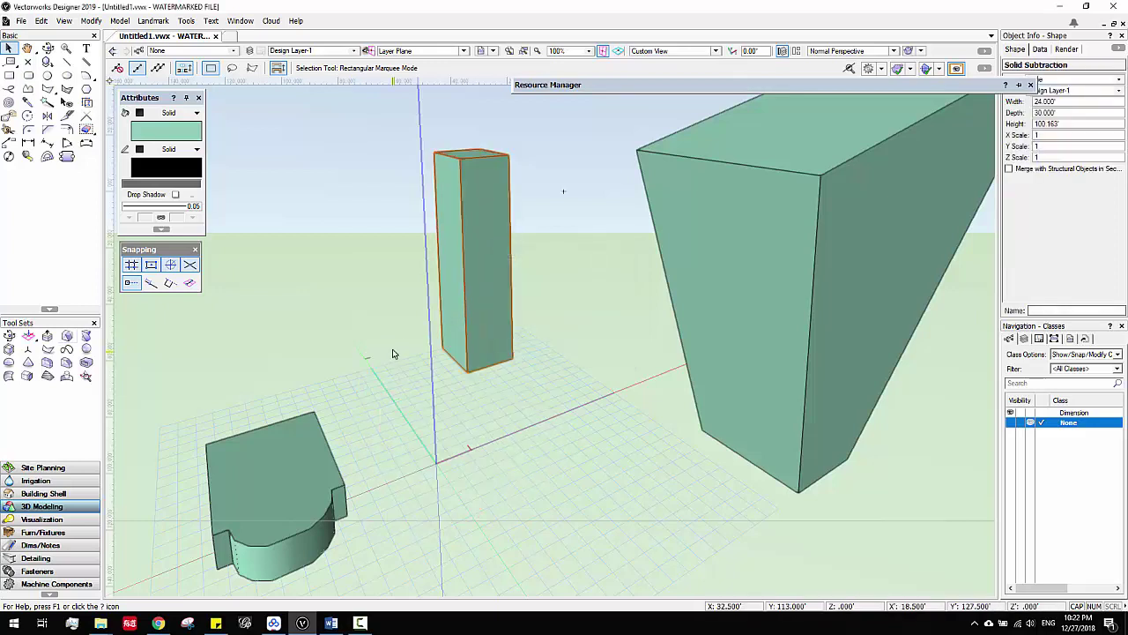
key("ctrl+z")
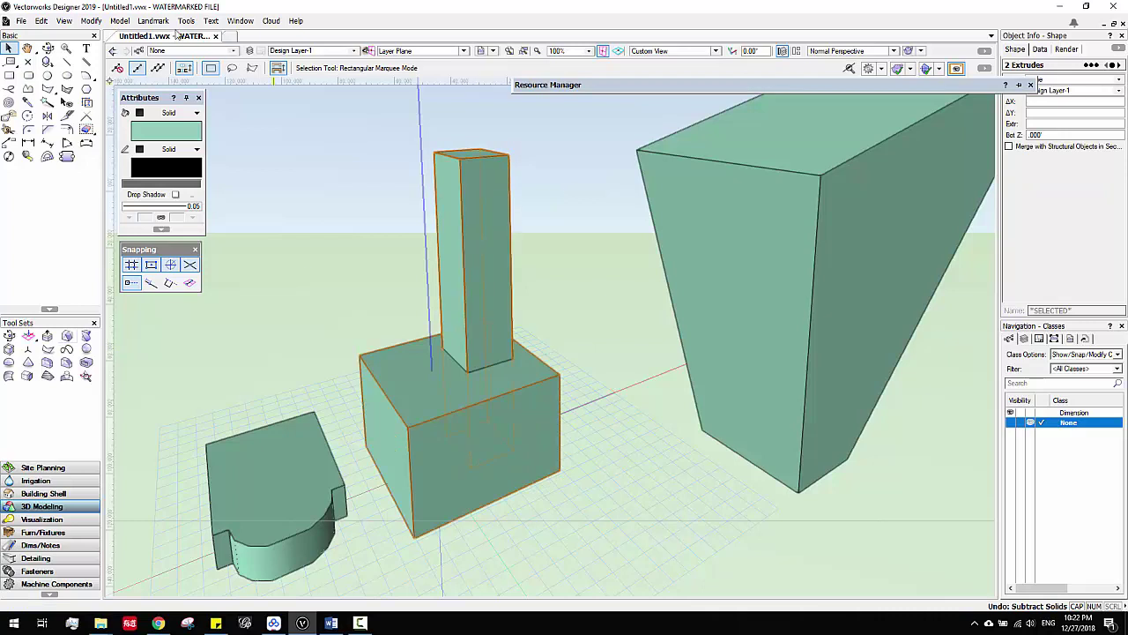
Step: Merge the tower and its base box with Add Solids and inspect the joined solid in X-ray Select mode
left_click(124, 21)
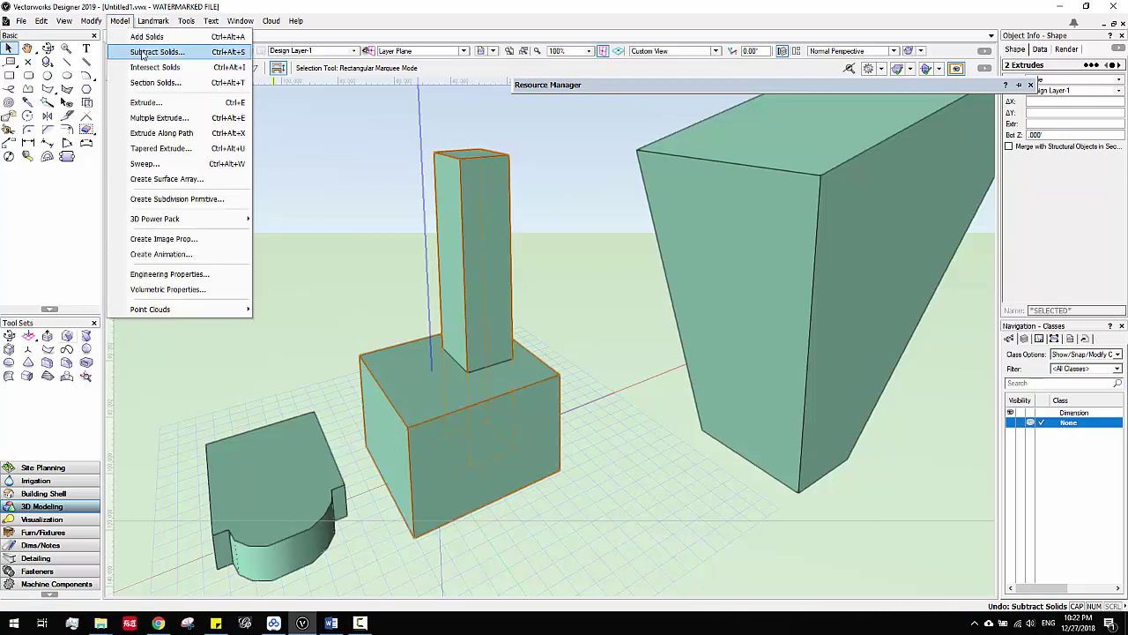
left_click(146, 36)
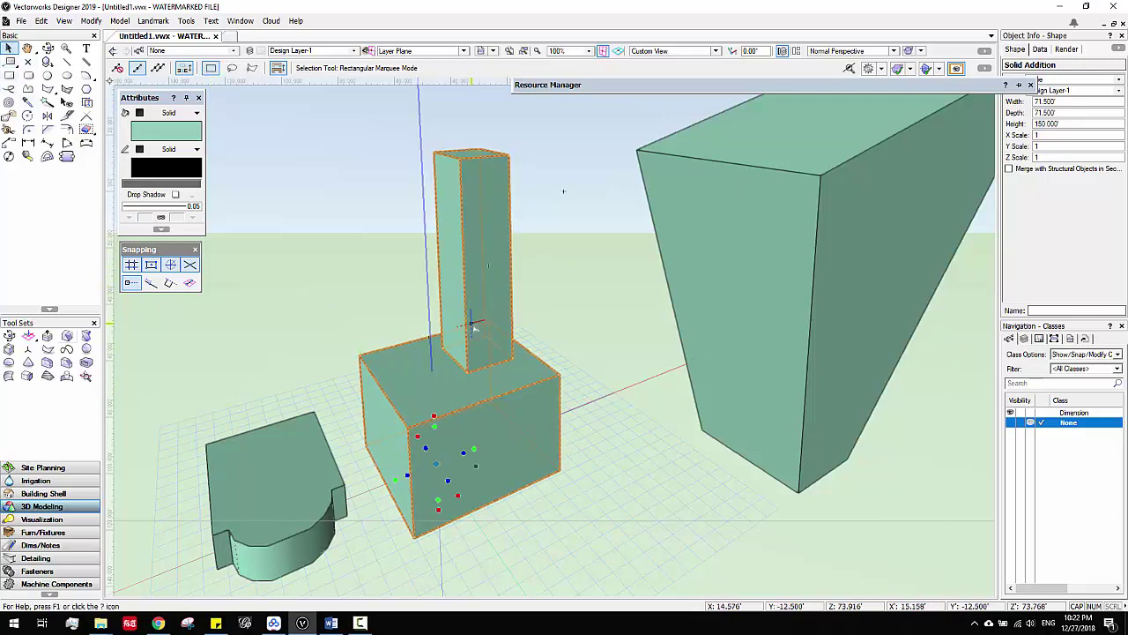
key("b")
Step: Activate the Rectangle tool, review the active plane choices, and accept Working Plane Only as the plane mode in the document preferences
middle_click_drag(474, 362, 535, 308)
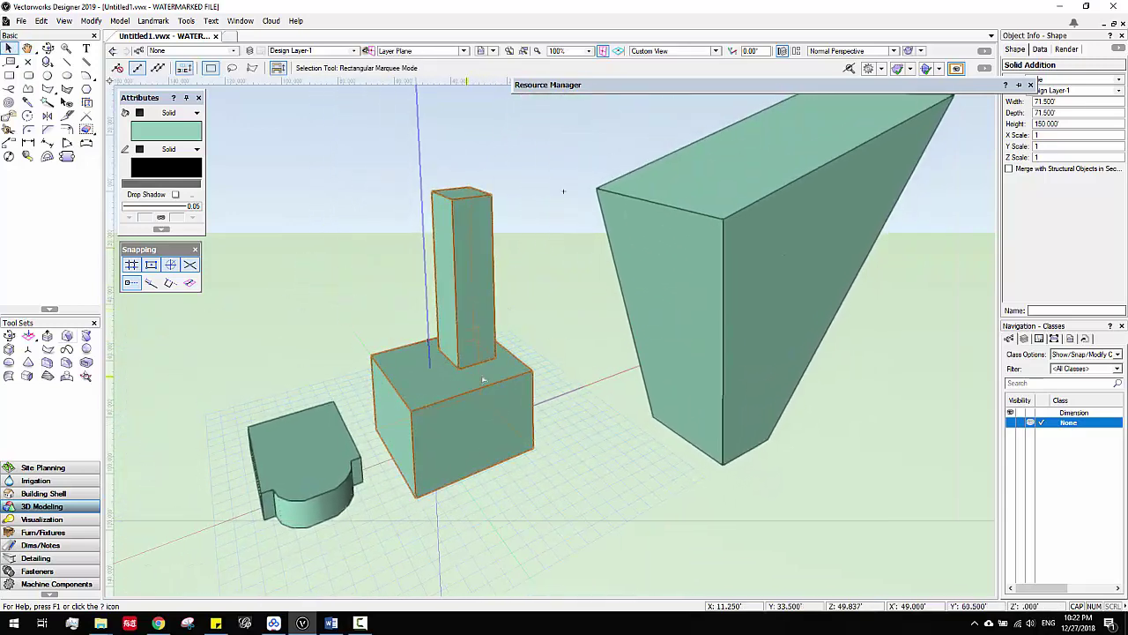
middle_click_drag(482, 380, 471, 323)
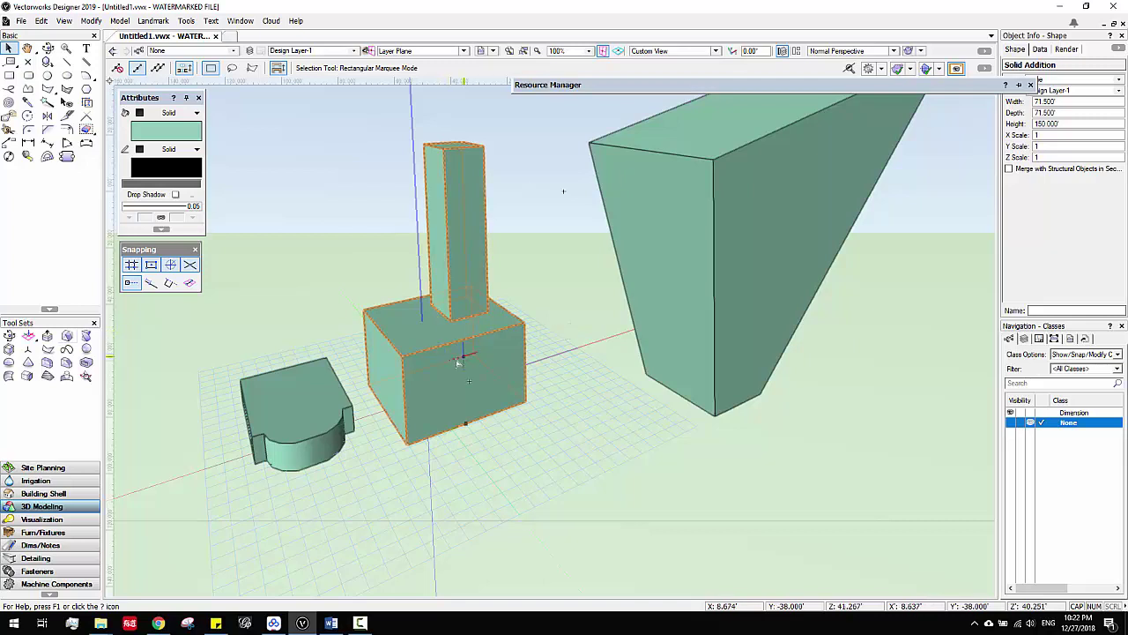
scroll(420, 377, "up", 3)
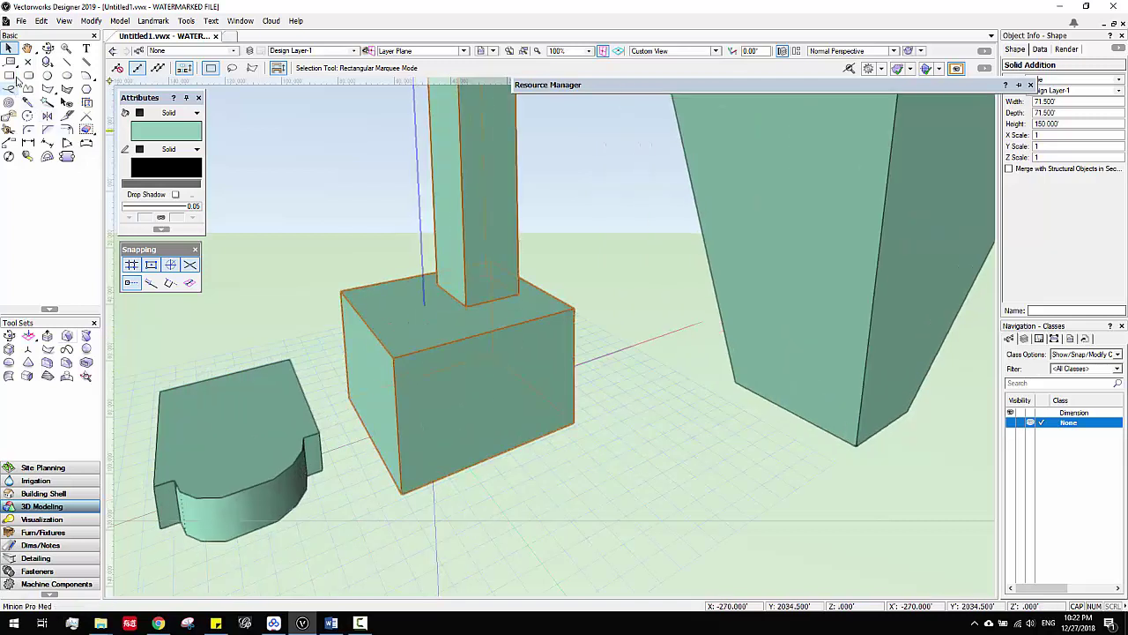
left_click(11, 75)
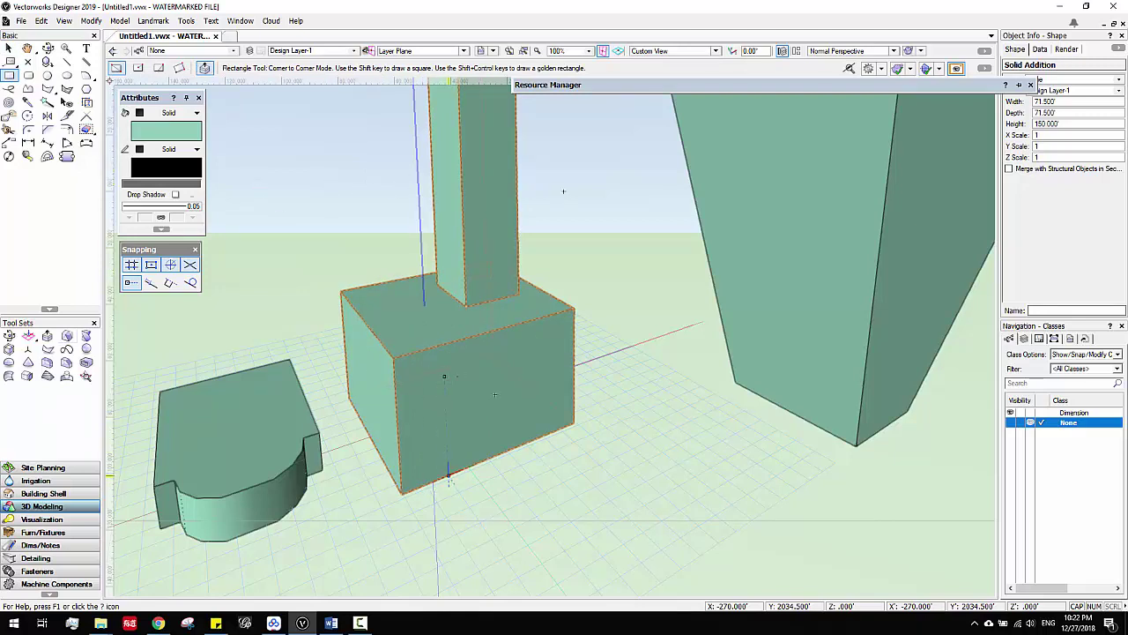
left_click(404, 51)
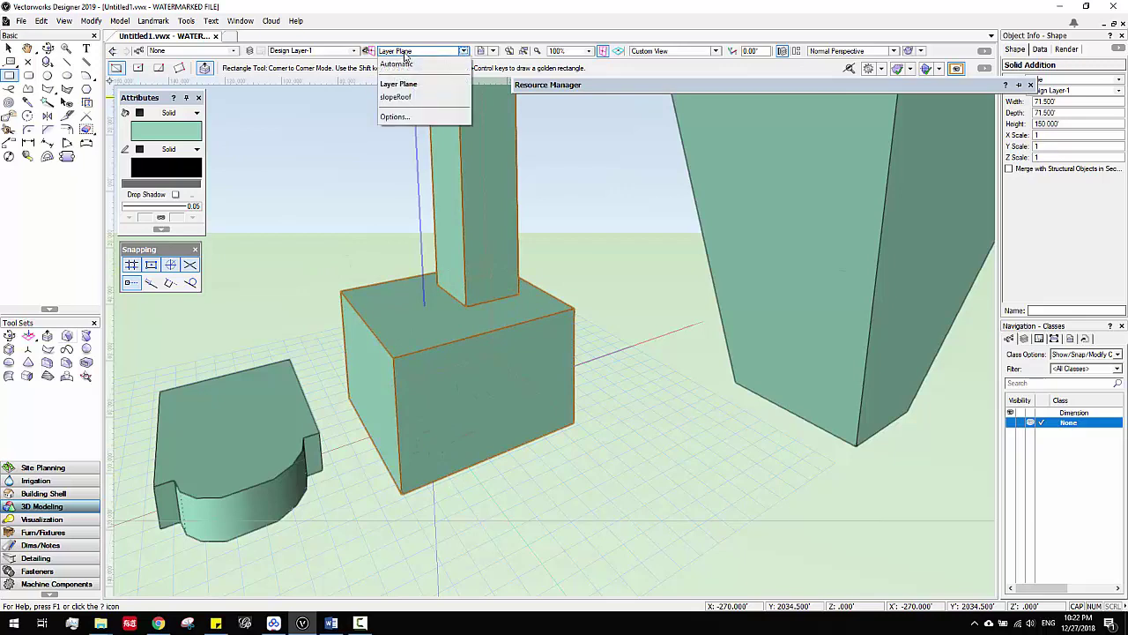
left_click(370, 33)
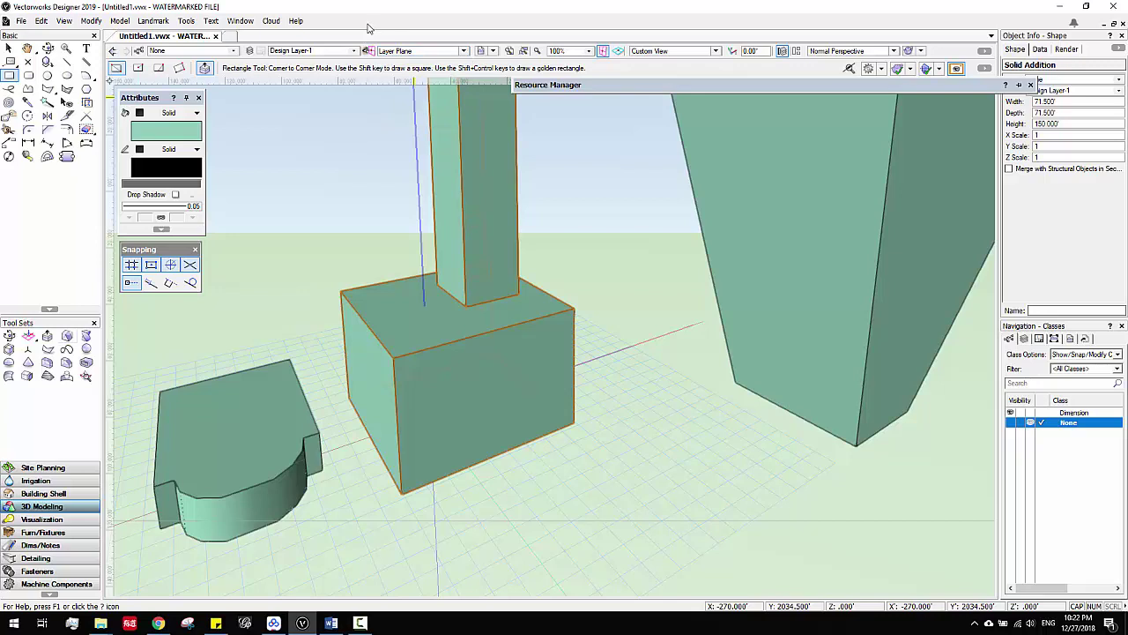
left_click(432, 52)
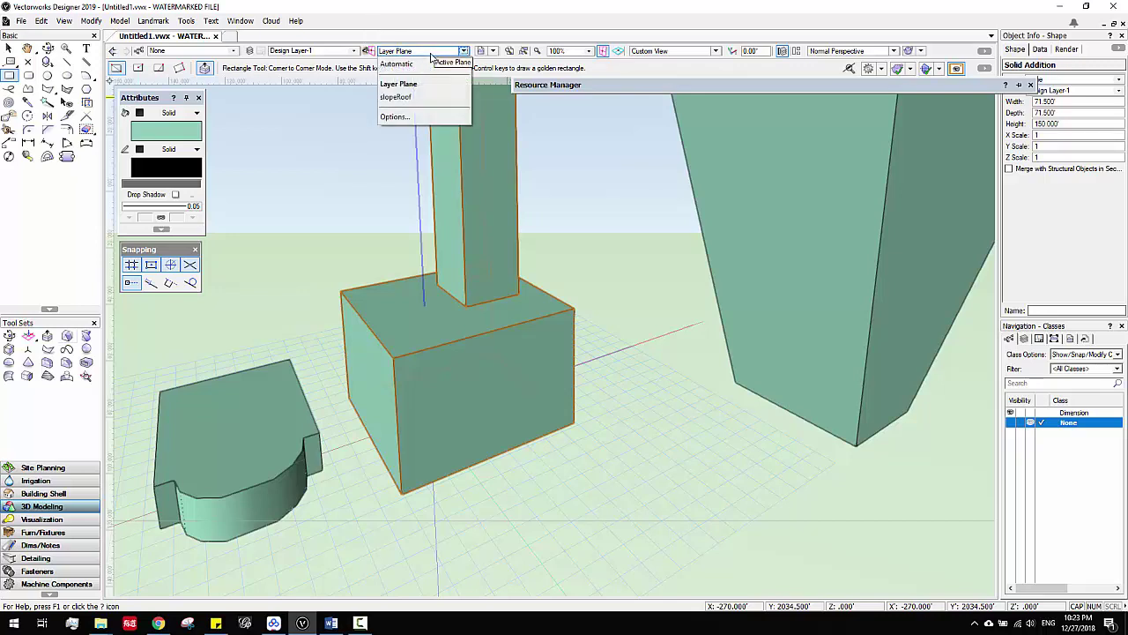
left_click(403, 119)
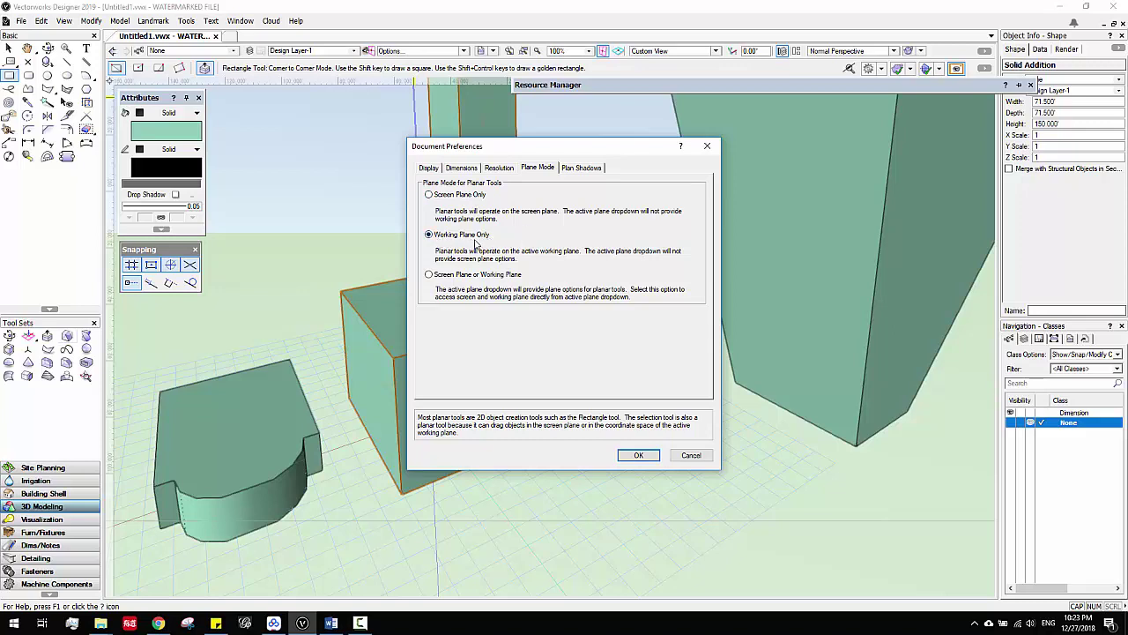
left_click(638, 454)
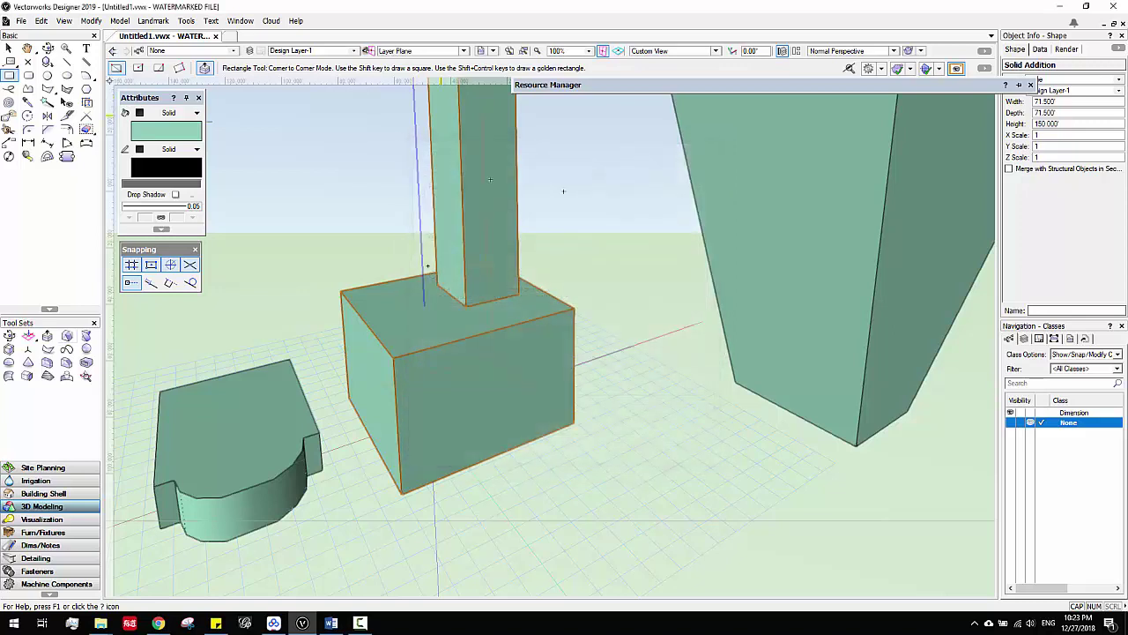
Step: Set the working plane on the sloped top face of the large tapered solid, using Planar Face mode
middle_click_drag(491, 289, 386, 285)
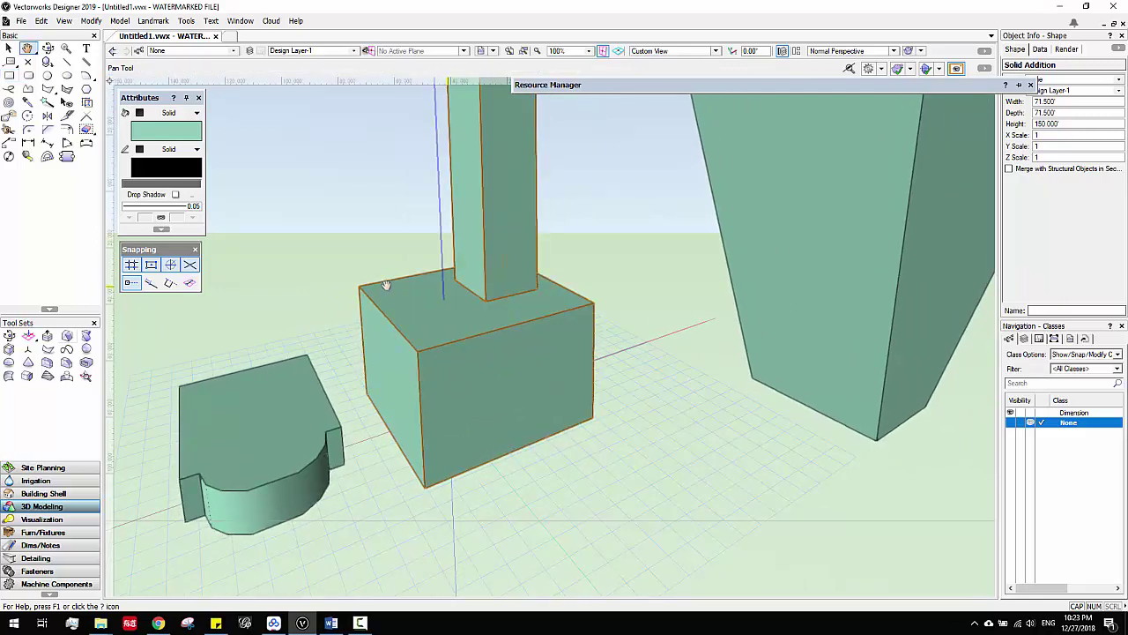
key("4")
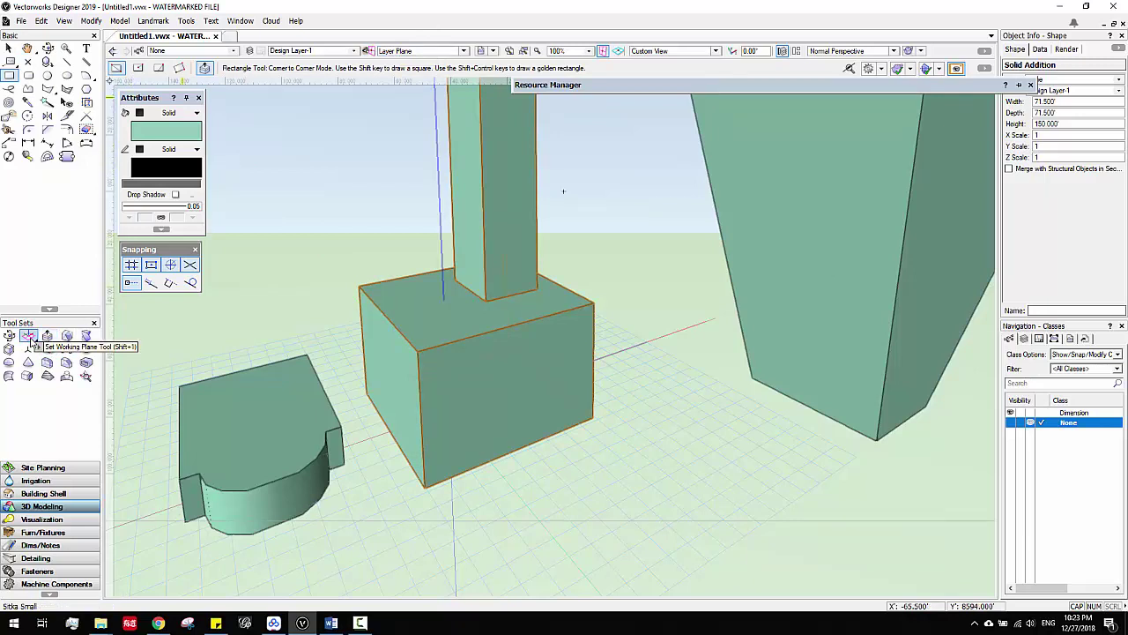
left_click(29, 337)
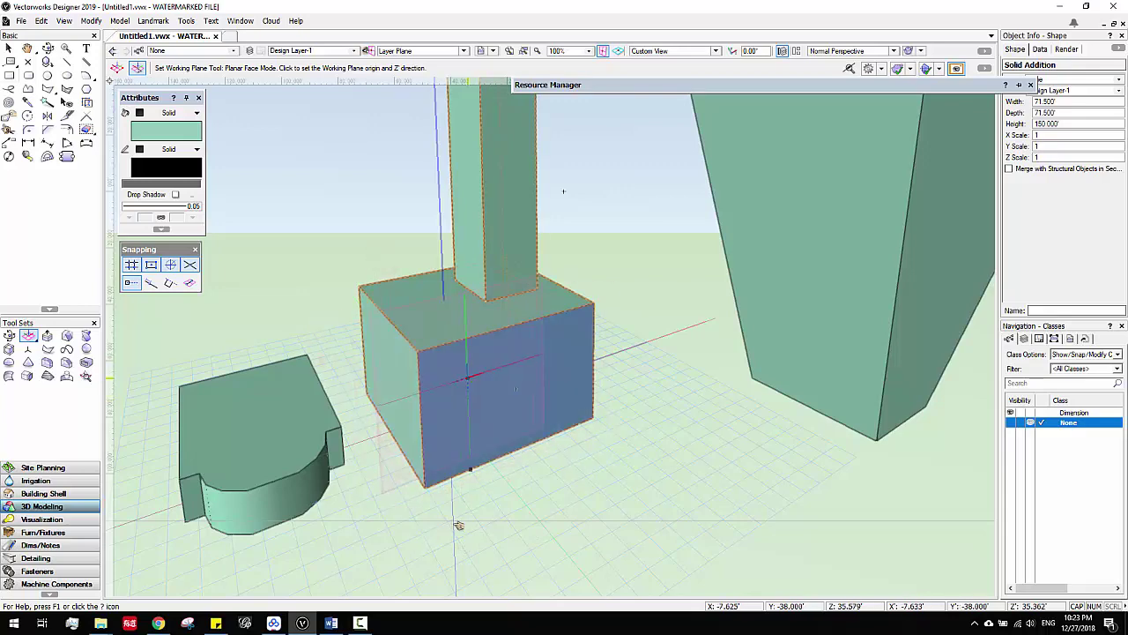
scroll(418, 489, "down", 2)
middle_click_drag(690, 88, 679, 221)
scroll(635, 335, "up", 1)
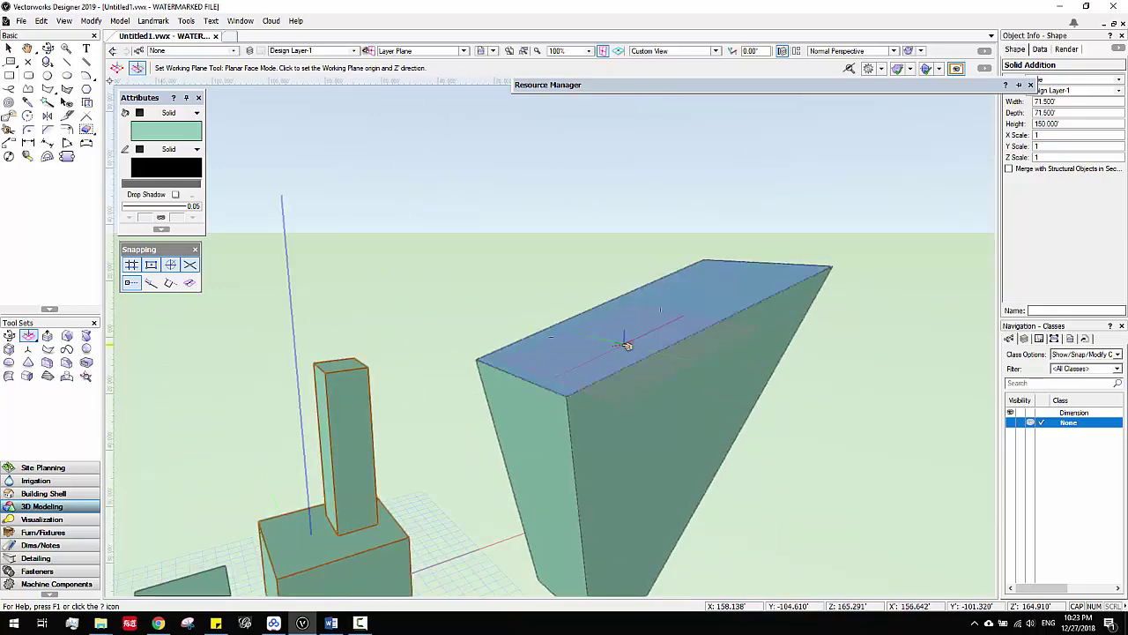
left_click(620, 338)
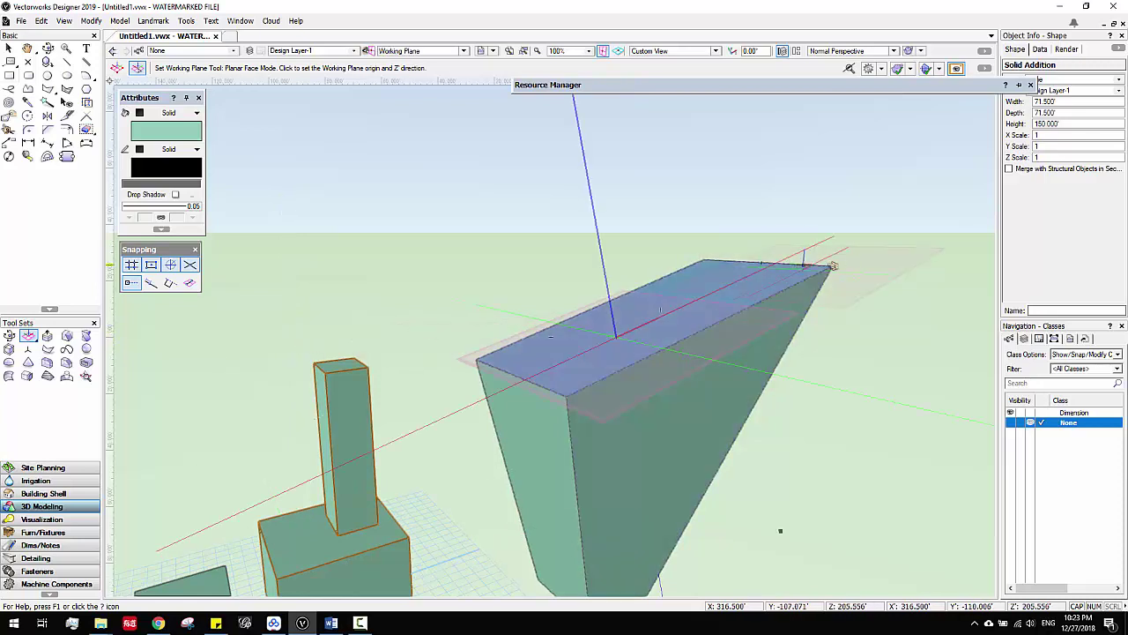
Step: Save the working plane on the tapered solid's top face under the name SLOPE2
left_click(463, 52)
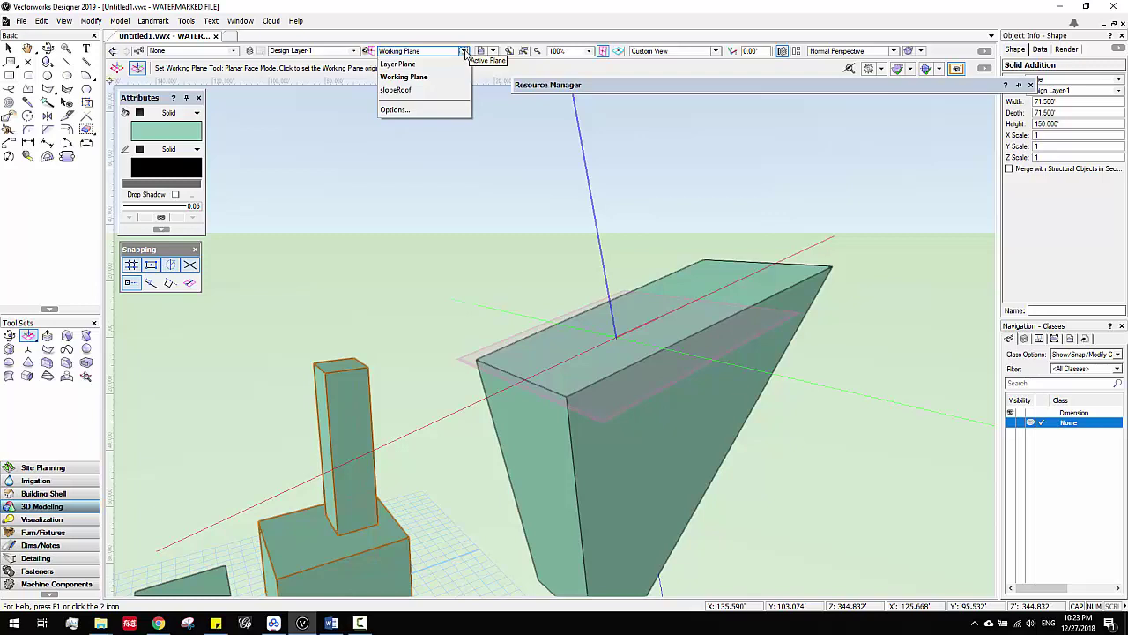
left_click(462, 37)
key("x")
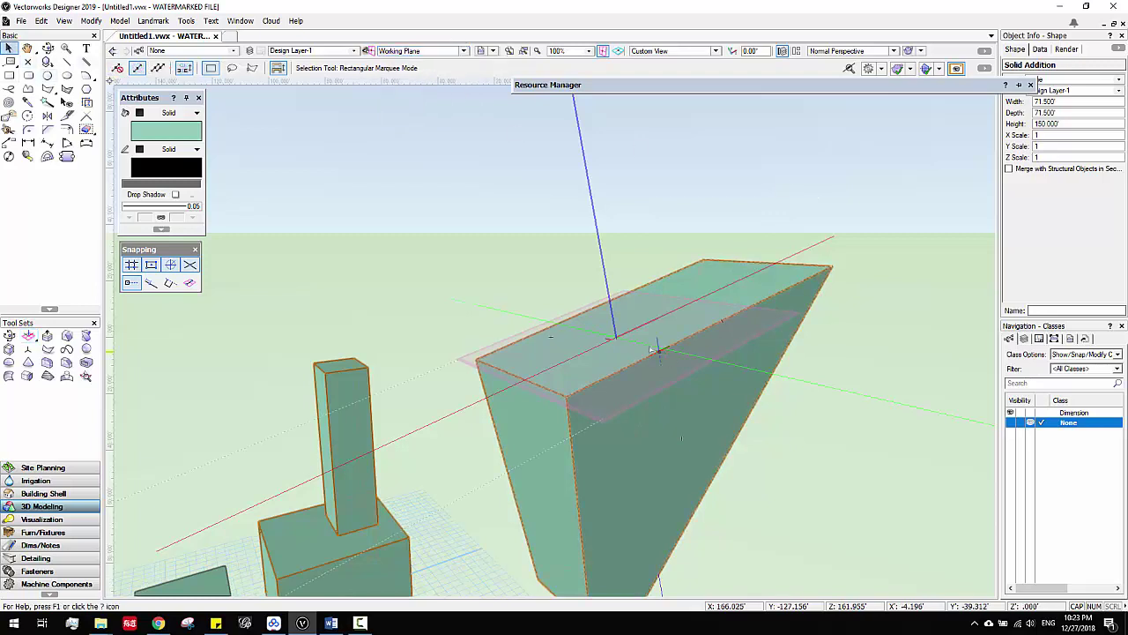
right_click(811, 172)
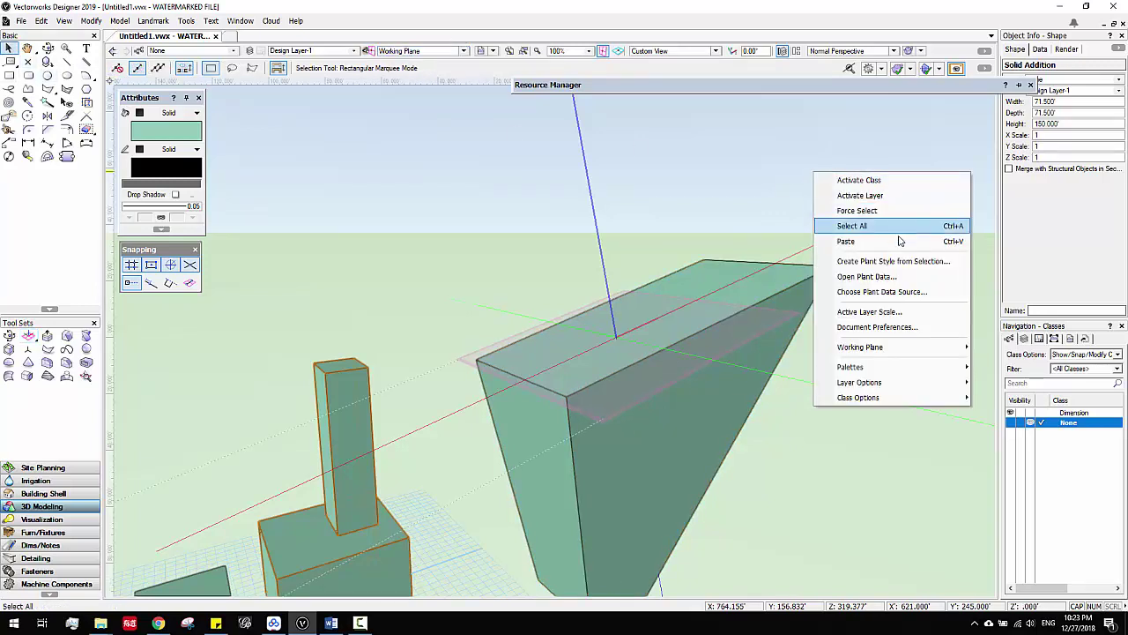
mouse_move(891, 356)
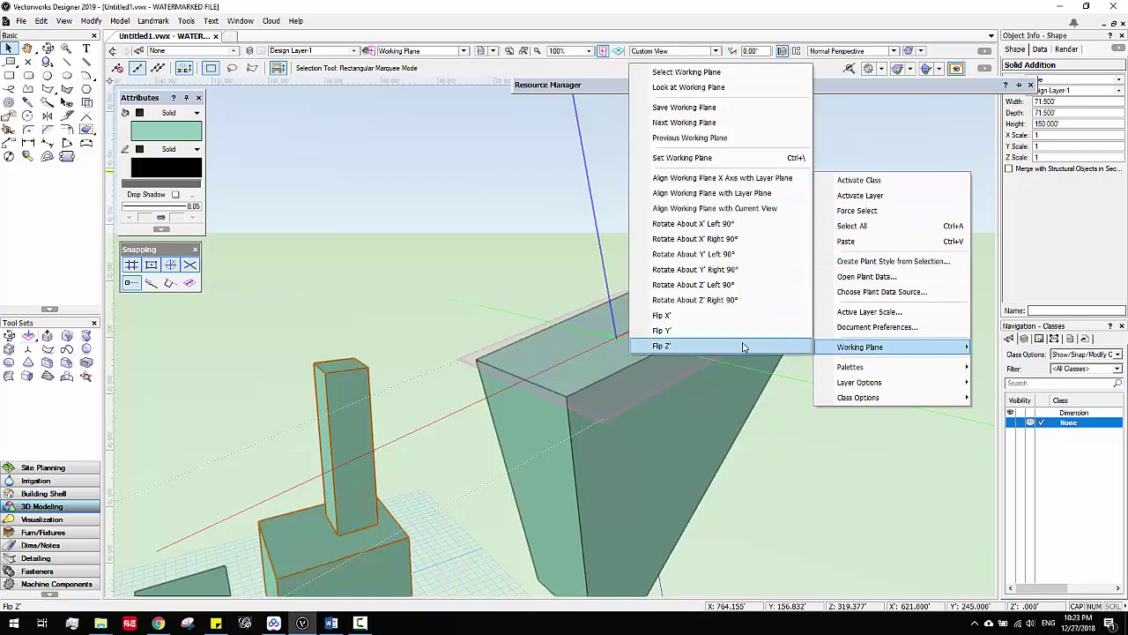
left_click(716, 108)
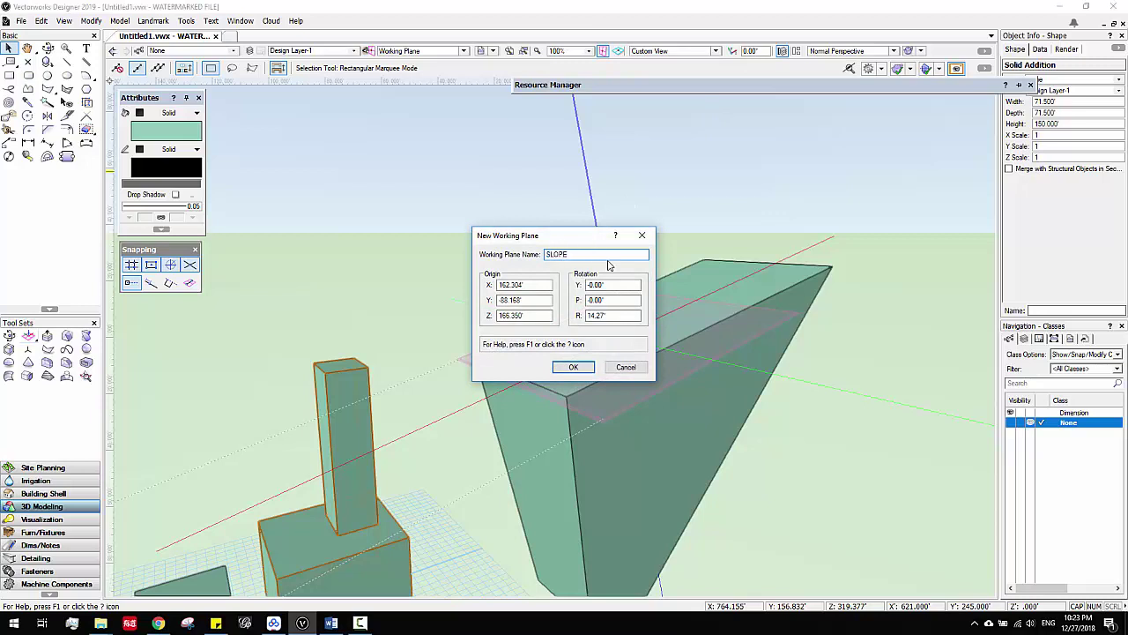
left_click(578, 370)
Step: Switch the active plane to Layer Plane and back to the saved SLOPE2 plane
left_click(414, 53)
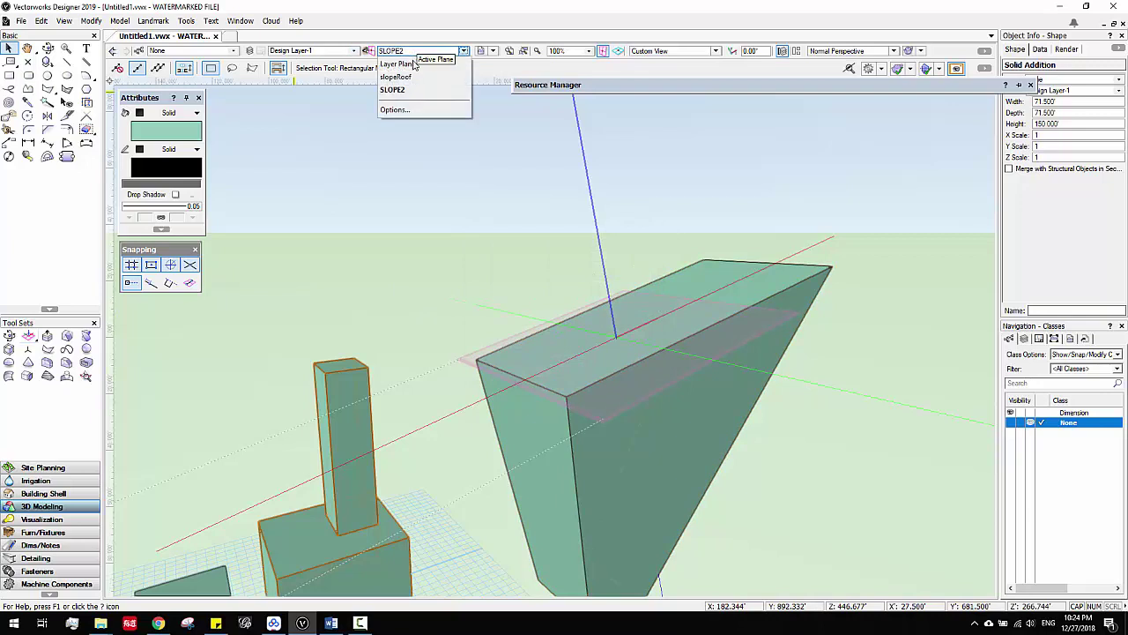
left_click(414, 65)
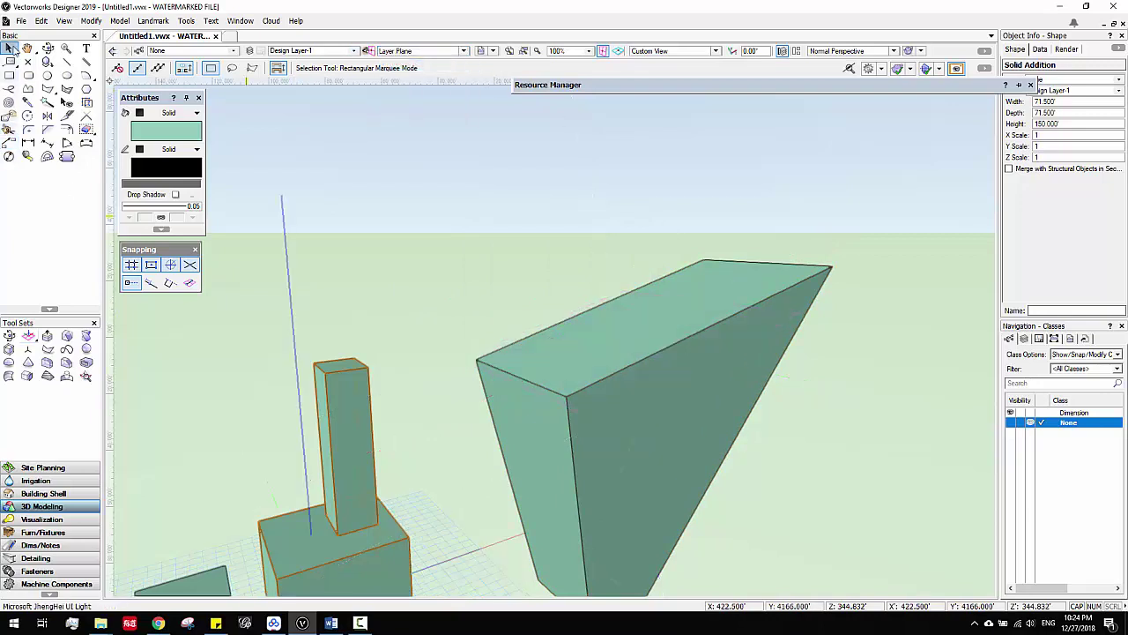
scroll(423, 308, "down", 4)
middle_click_drag(405, 419, 454, 402)
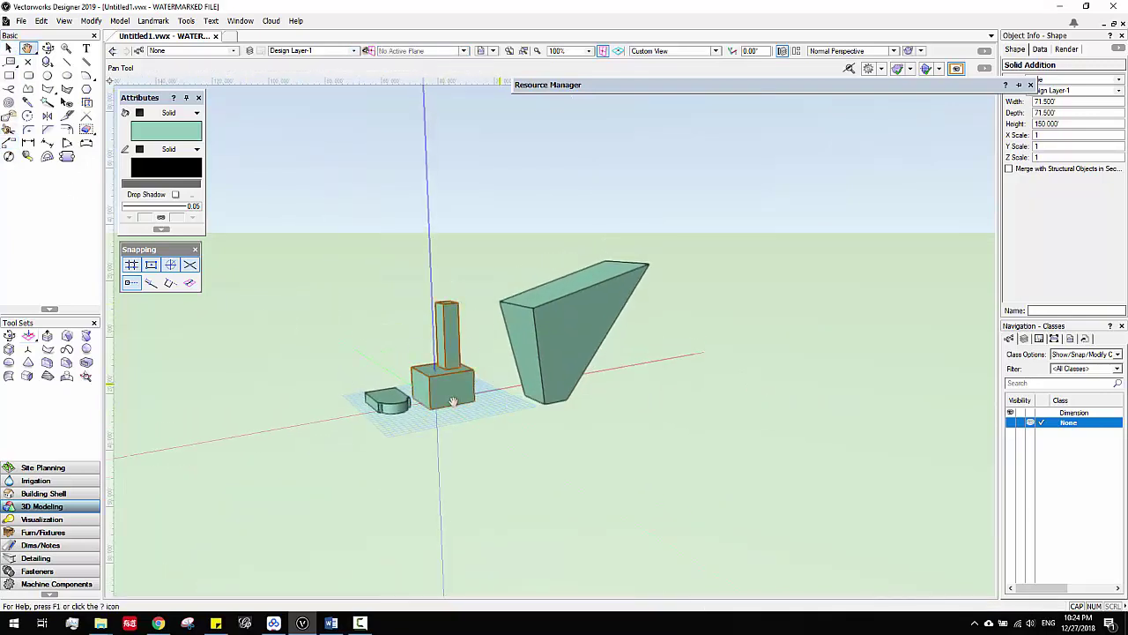
scroll(453, 402, "up", 3)
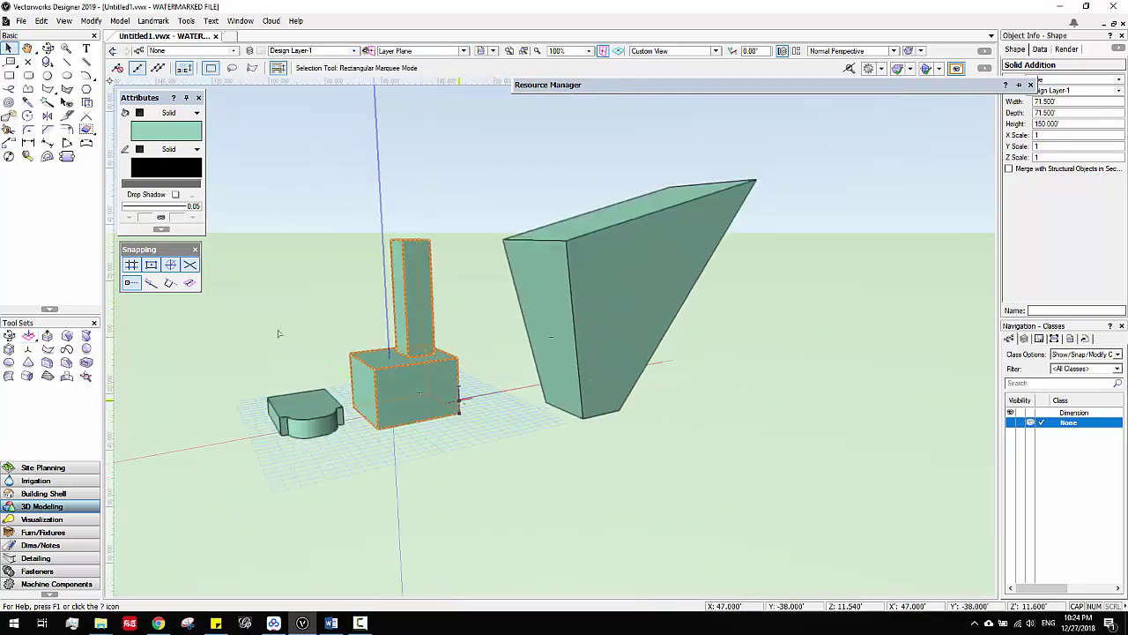
left_click(423, 50)
left_click(429, 89)
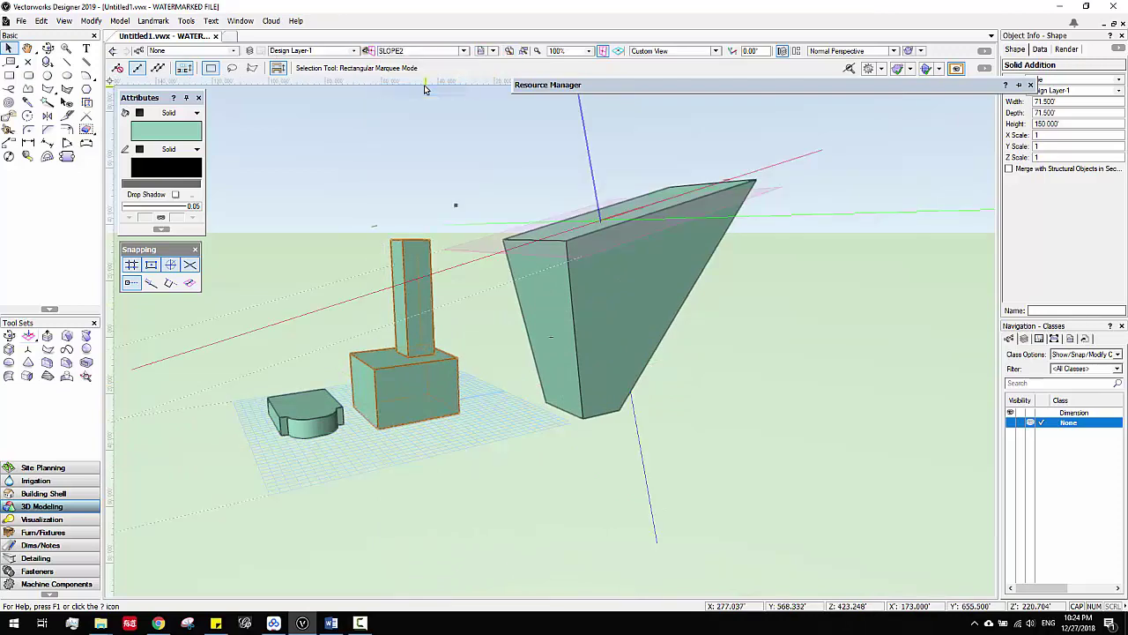
Step: Draw a rectangle about 59.8' by 53.2' on the tapered solid's sloped top face, in the SLOPE2 plane, and inspect it
scroll(634, 245, "up", 3)
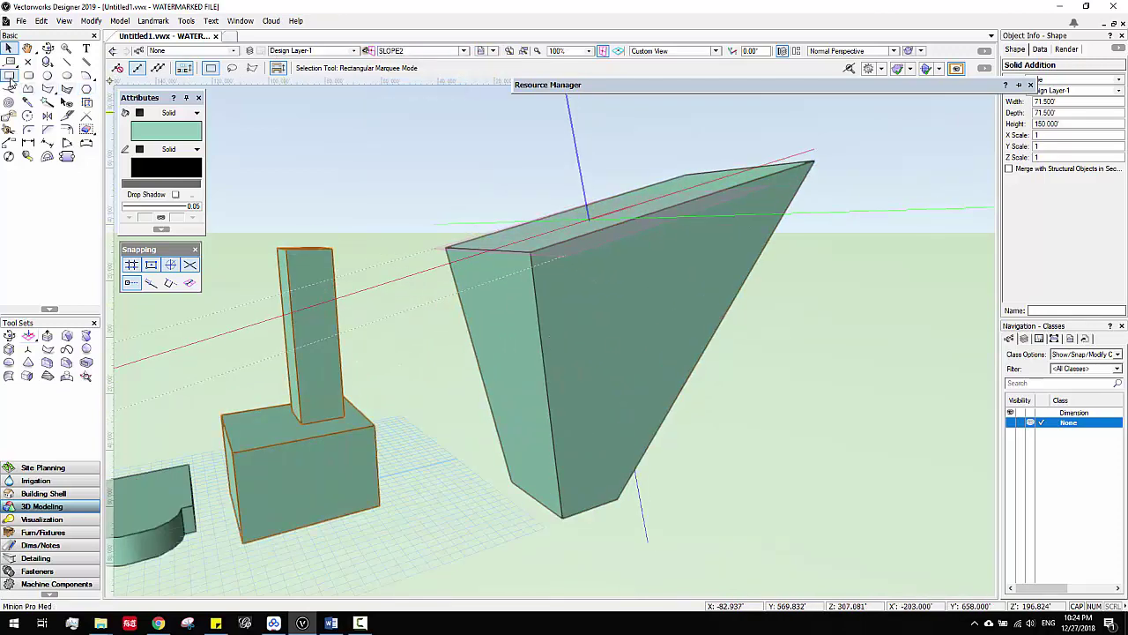
left_click(9, 76)
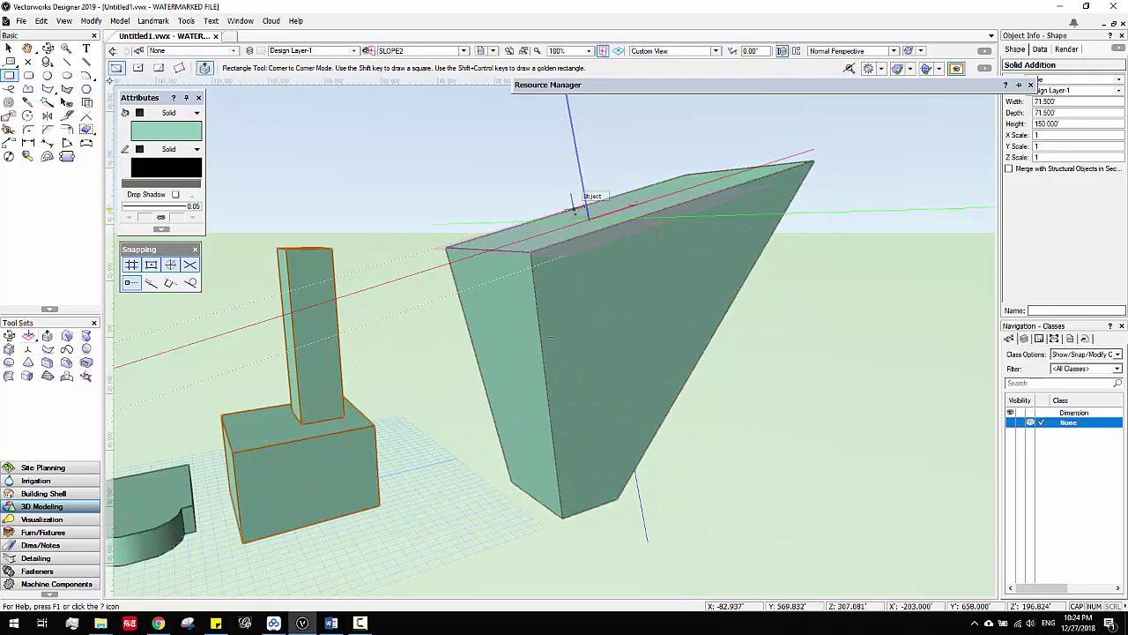
middle_click_drag(592, 244, 675, 283, "ctrl")
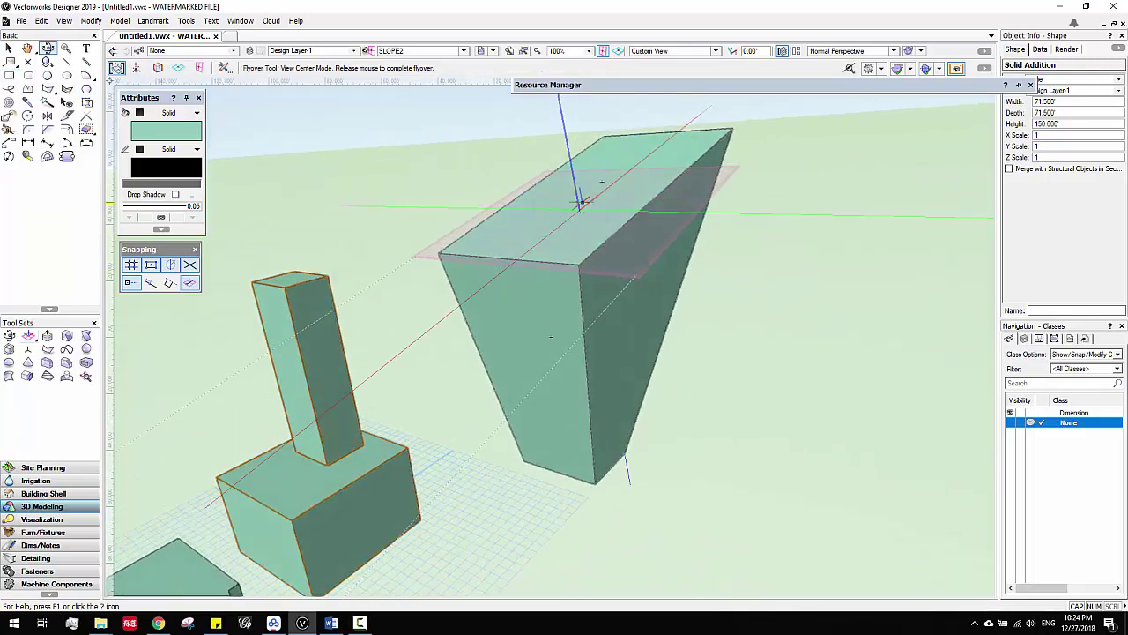
left_click(551, 202)
left_click(577, 235)
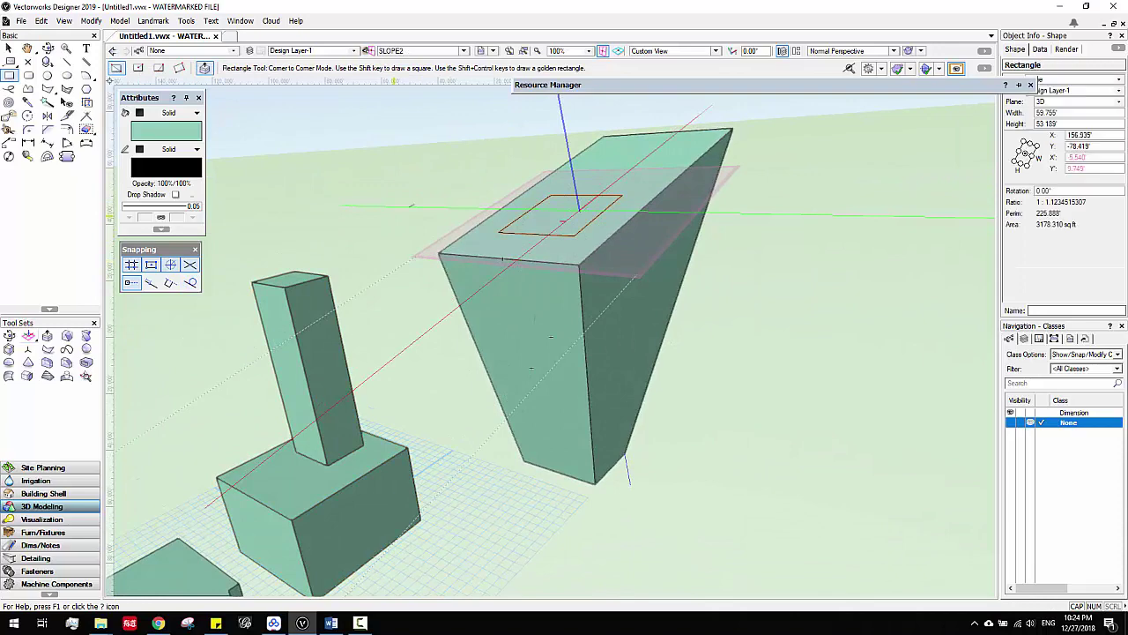
left_click(8, 48)
scroll(604, 299, "up", 4)
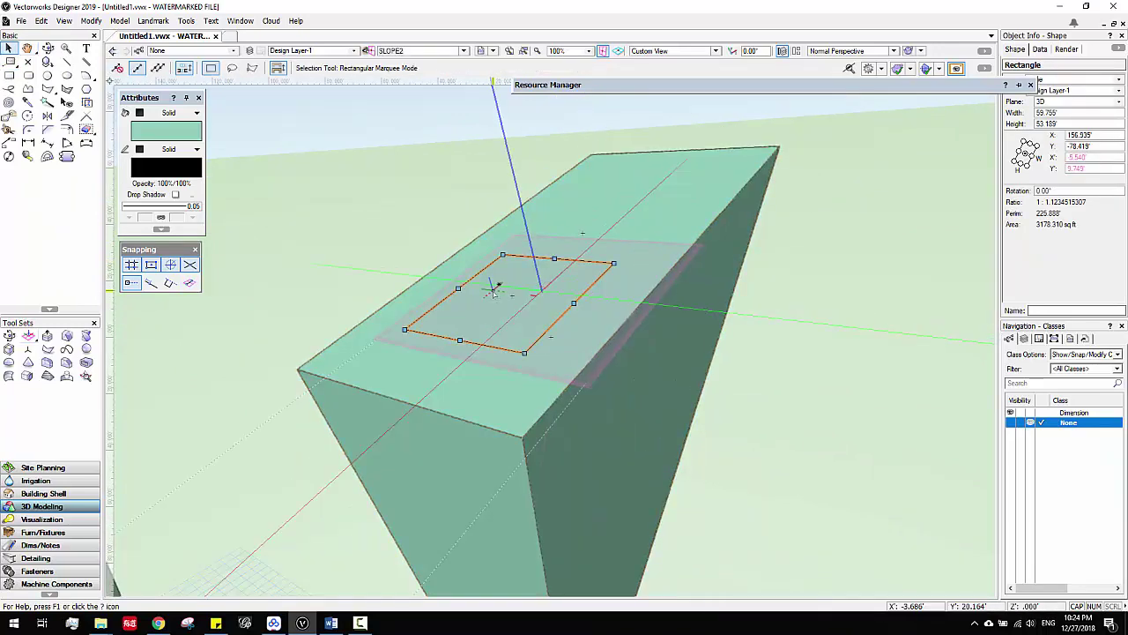
scroll(494, 291, "down", 3)
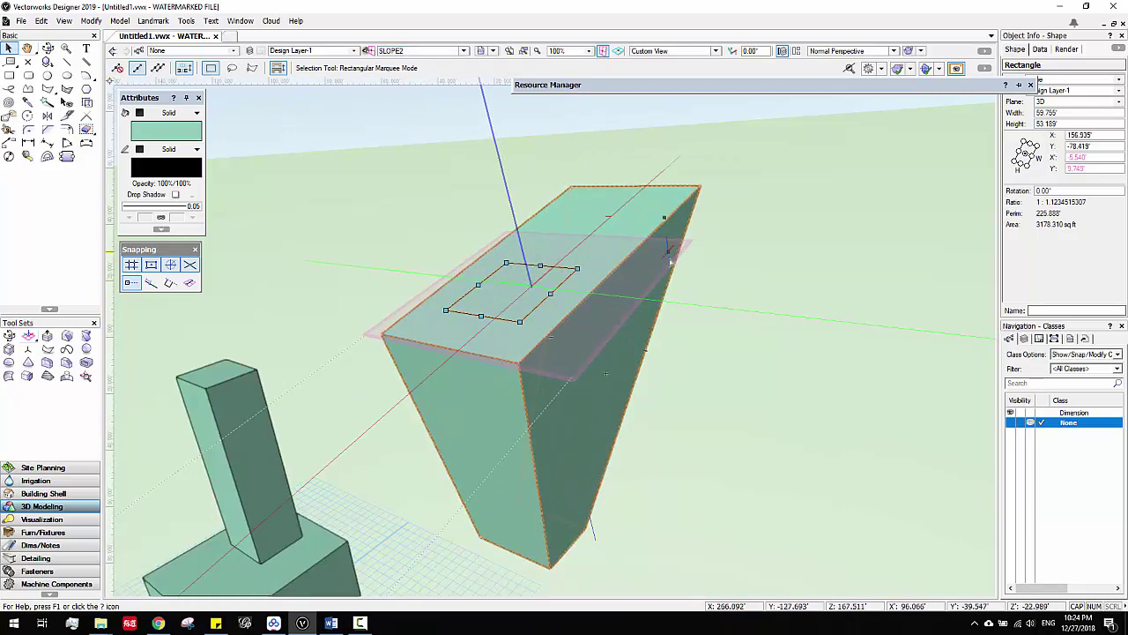
Step: Reactivate the Rectangle tool and set its active plane to Automatic, dismissing the tip about the automatic working plane
left_click(417, 54)
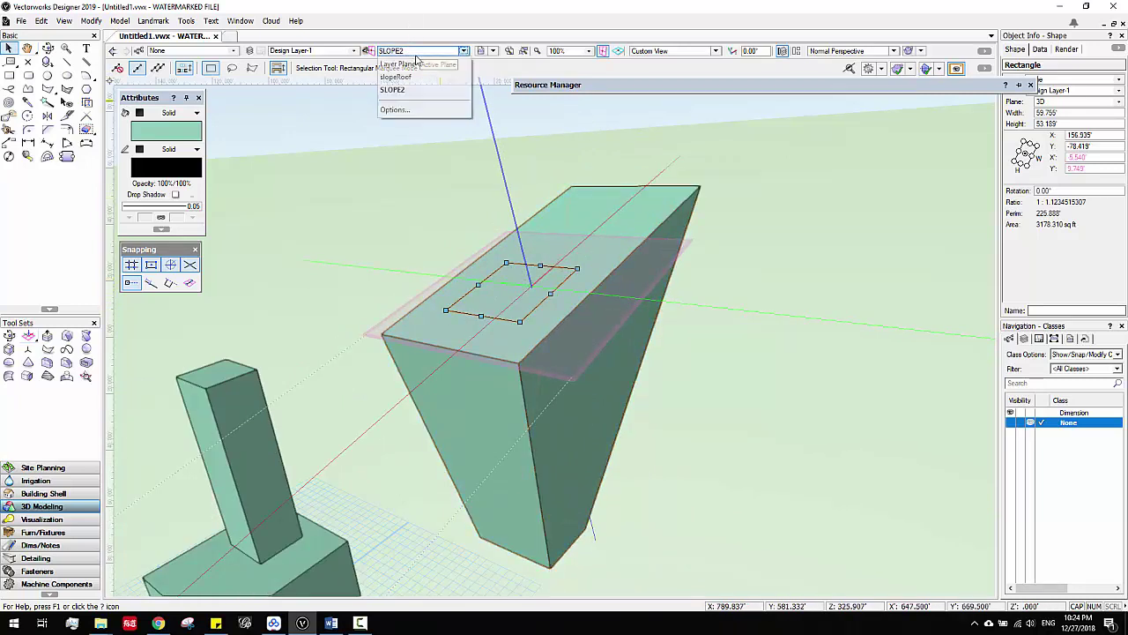
left_click(10, 77)
left_click(10, 76)
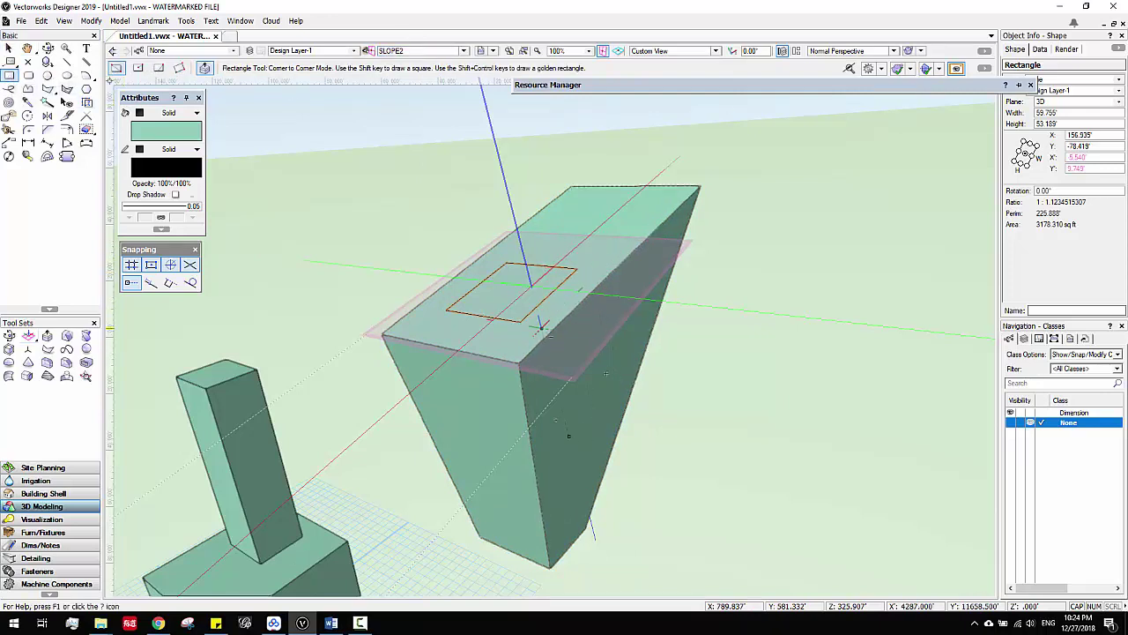
left_click(420, 51)
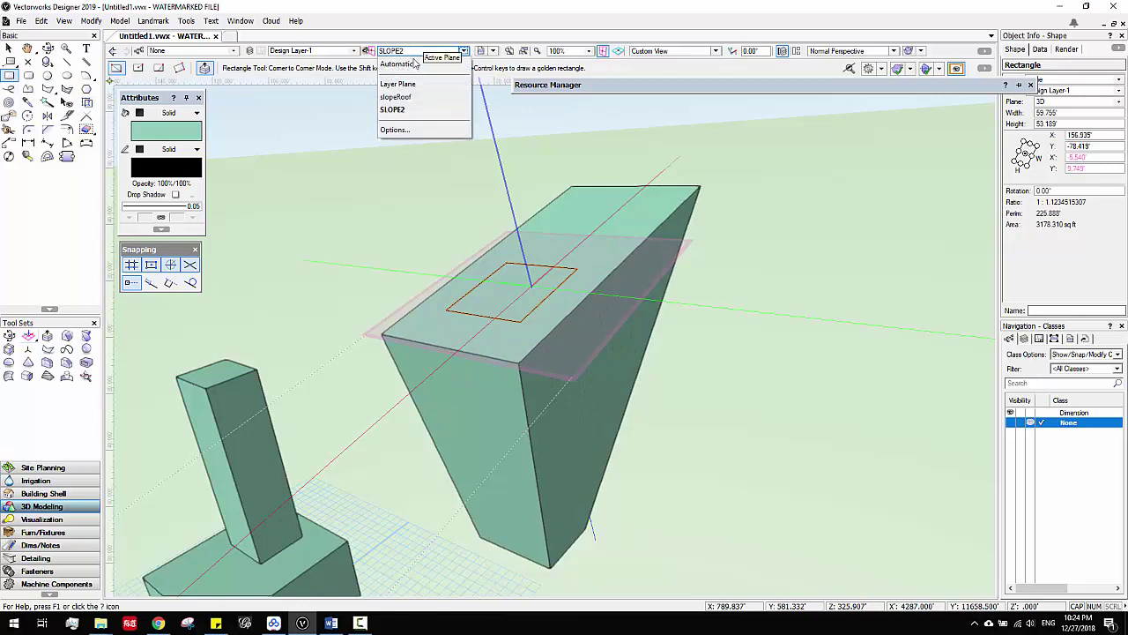
left_click(401, 96)
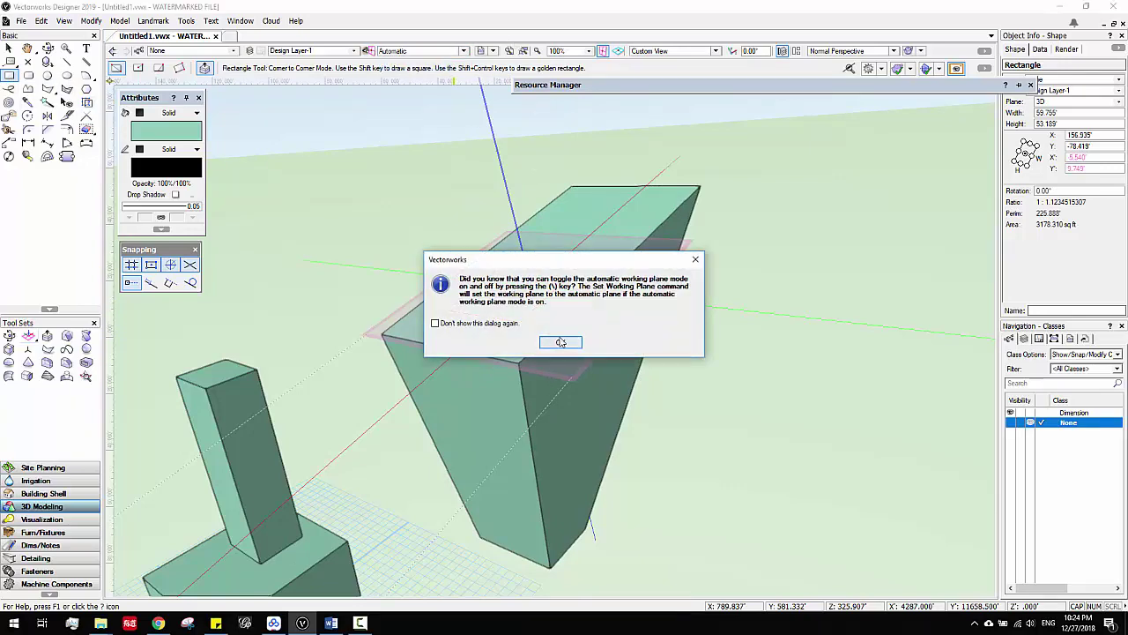
left_click(561, 342)
scroll(573, 353, "down", 3)
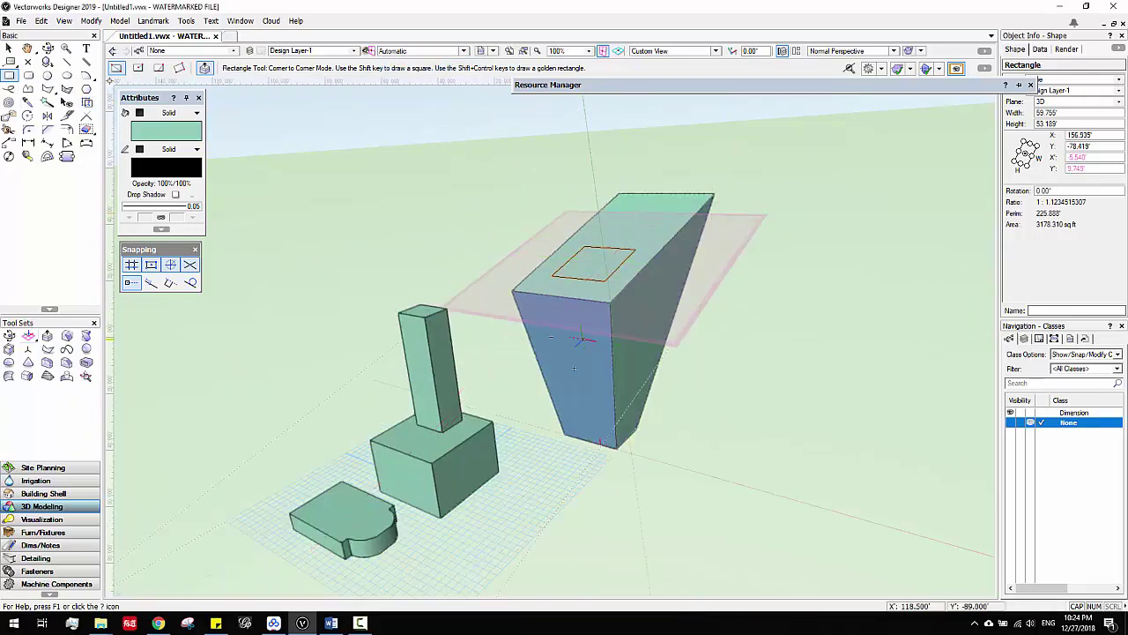
Step: Draw a rectangle about 14.2' by 24.7' on the top face of the low round-ended solid using the automatic plane
scroll(349, 509, "up", 2)
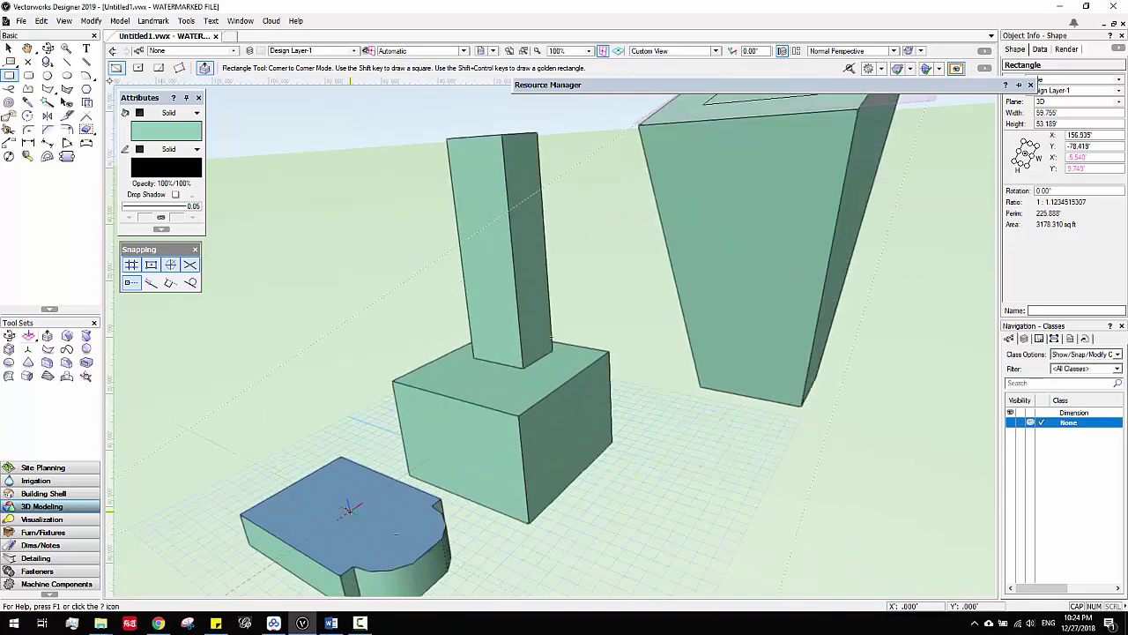
middle_click_drag(423, 494, 460, 386)
scroll(386, 395, "up", 1)
scroll(371, 400, "up", 1)
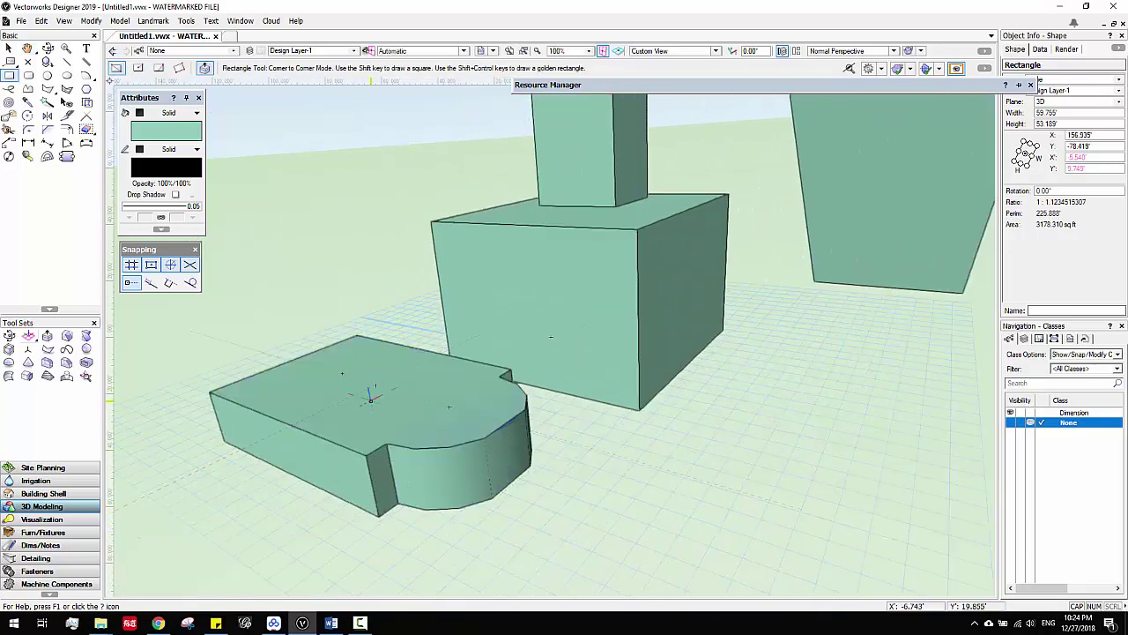
left_click(349, 372)
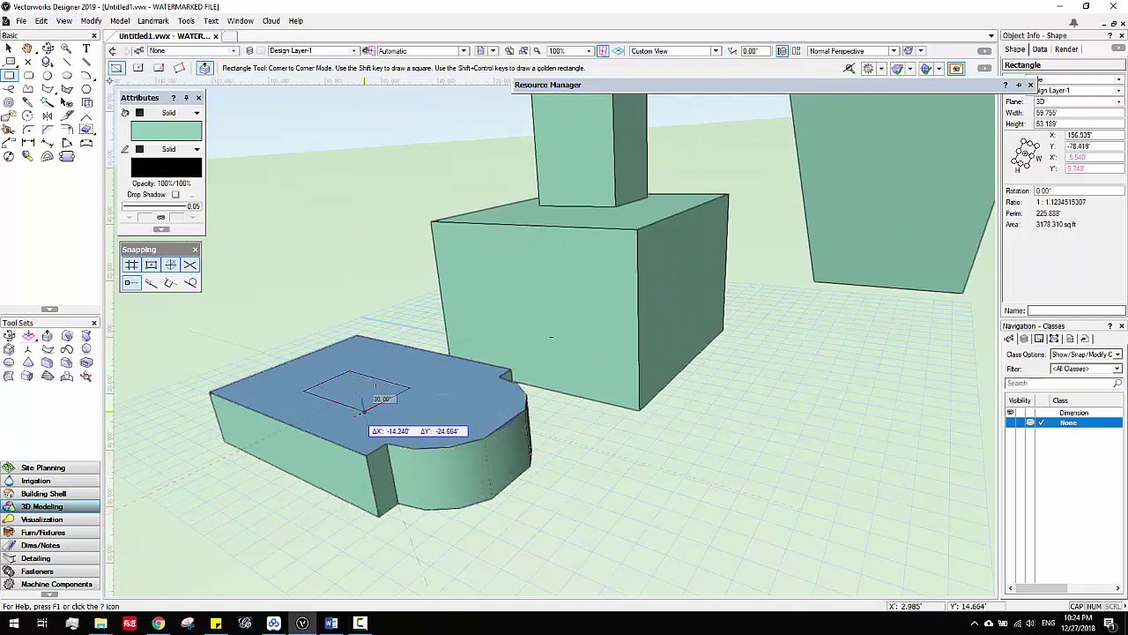
left_click(362, 411)
left_click(9, 49)
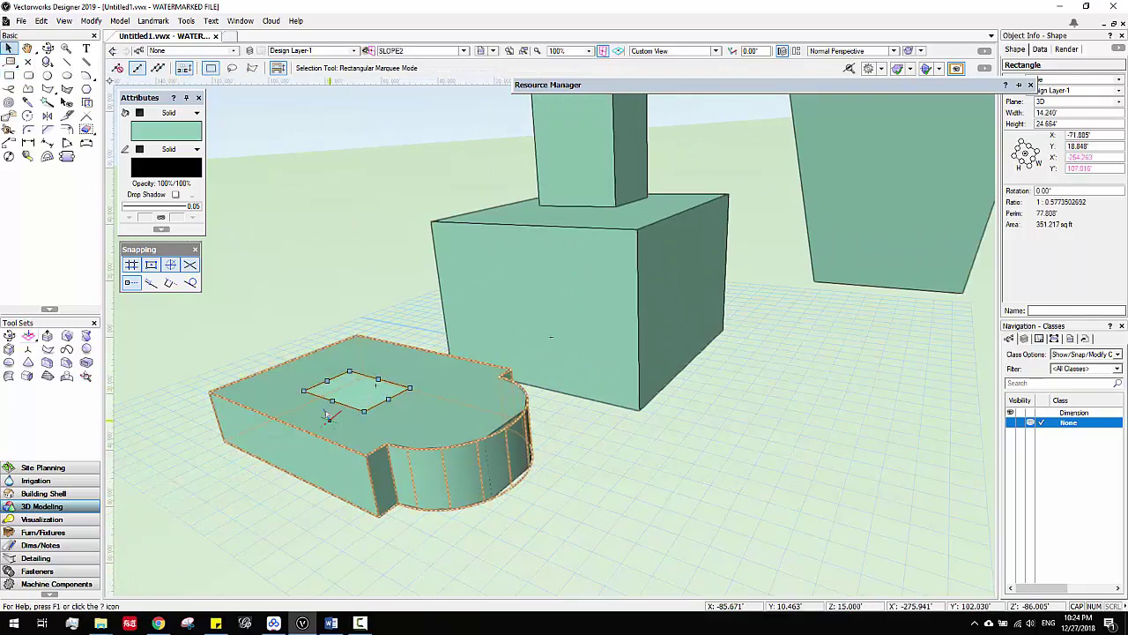
scroll(344, 395, "up", 4)
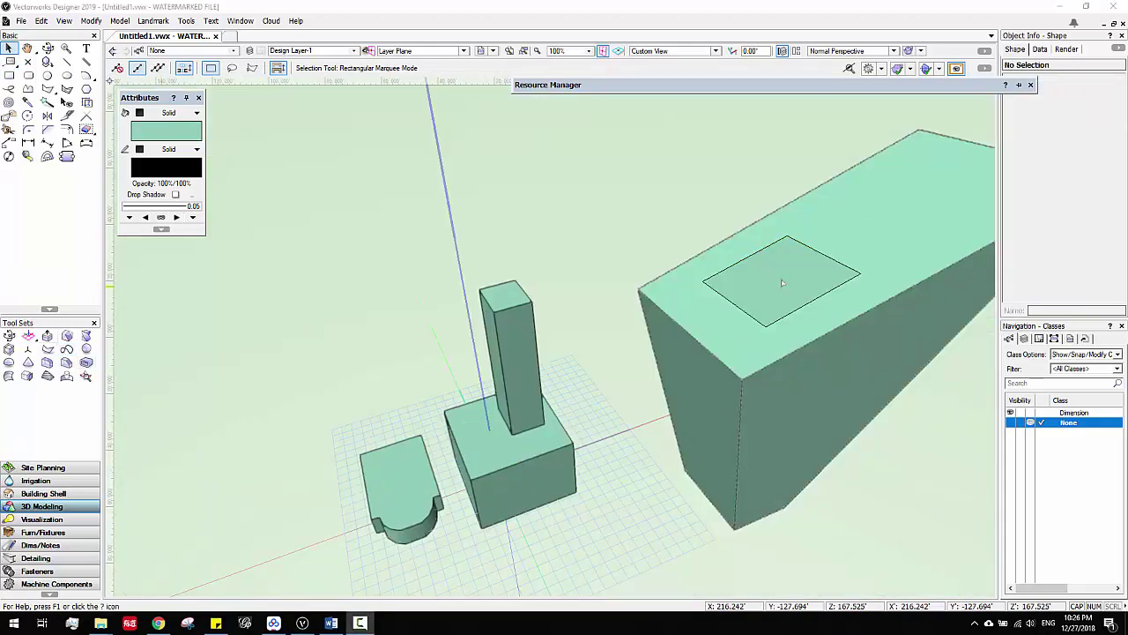
Step: Create a tapered extrude from the rectangle on the sloped top face, with a height of 14.232' and a 50° taper angle
left_click_drag(688, 256, 556, 250)
middle_click_drag(556, 249, 651, 302)
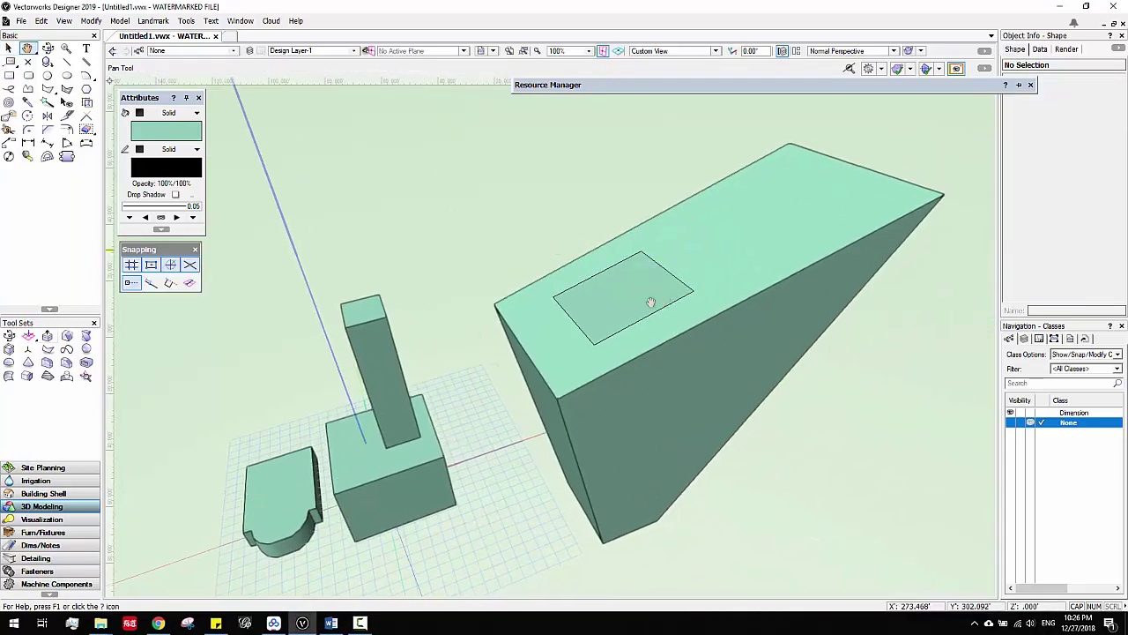
scroll(650, 303, "up", 2)
middle_click_drag(634, 264, 370, 162)
key("x")
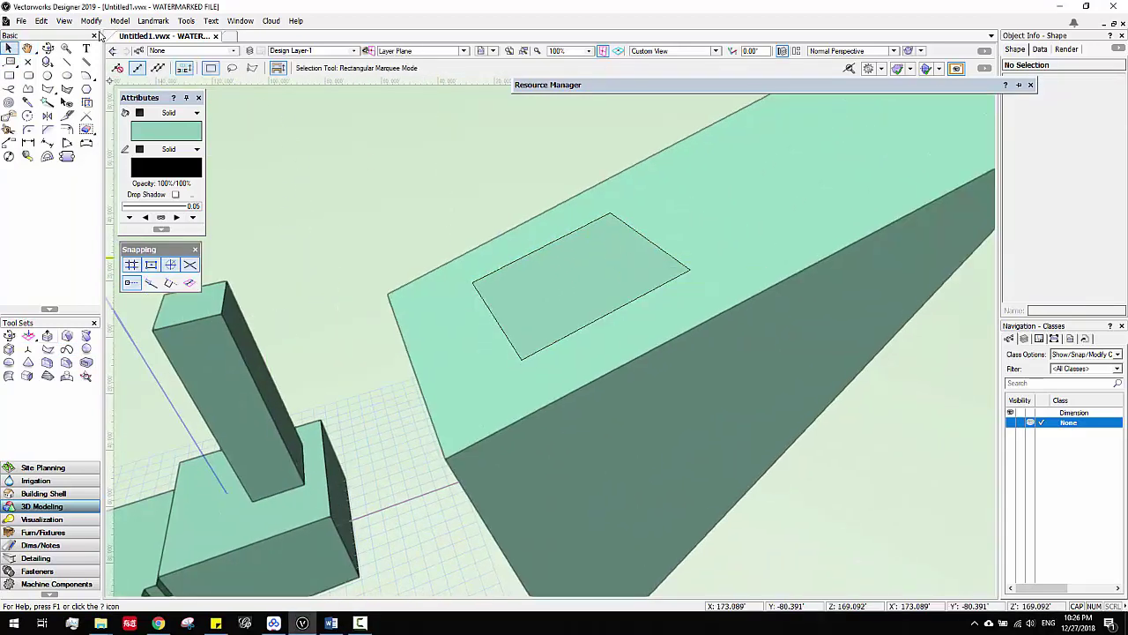
left_click(609, 280)
left_click(123, 21)
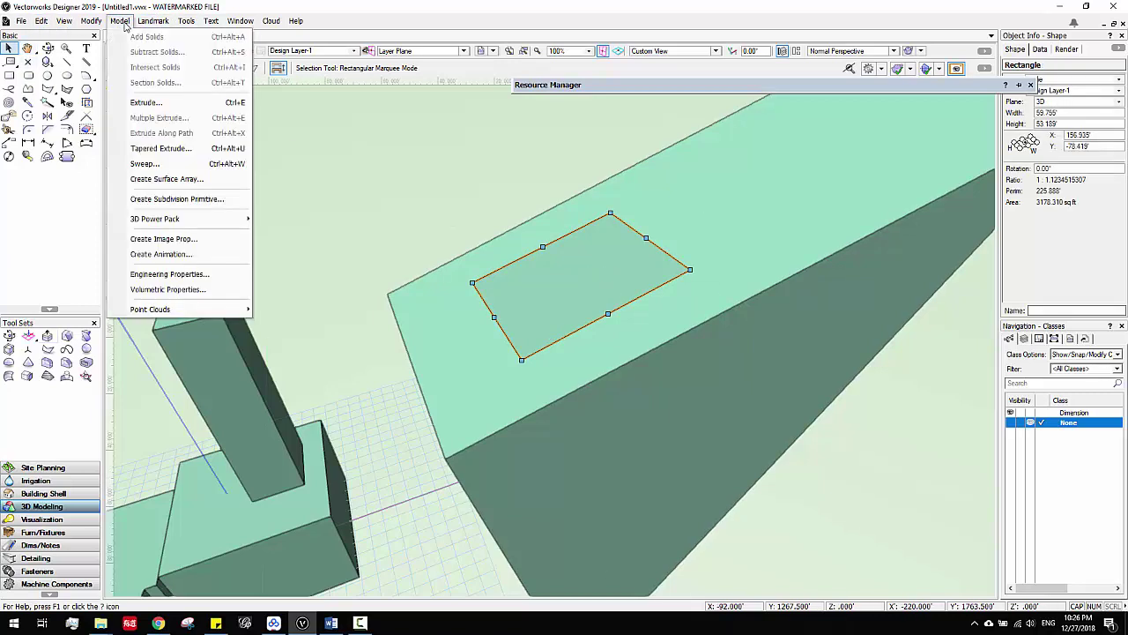
left_click(156, 149)
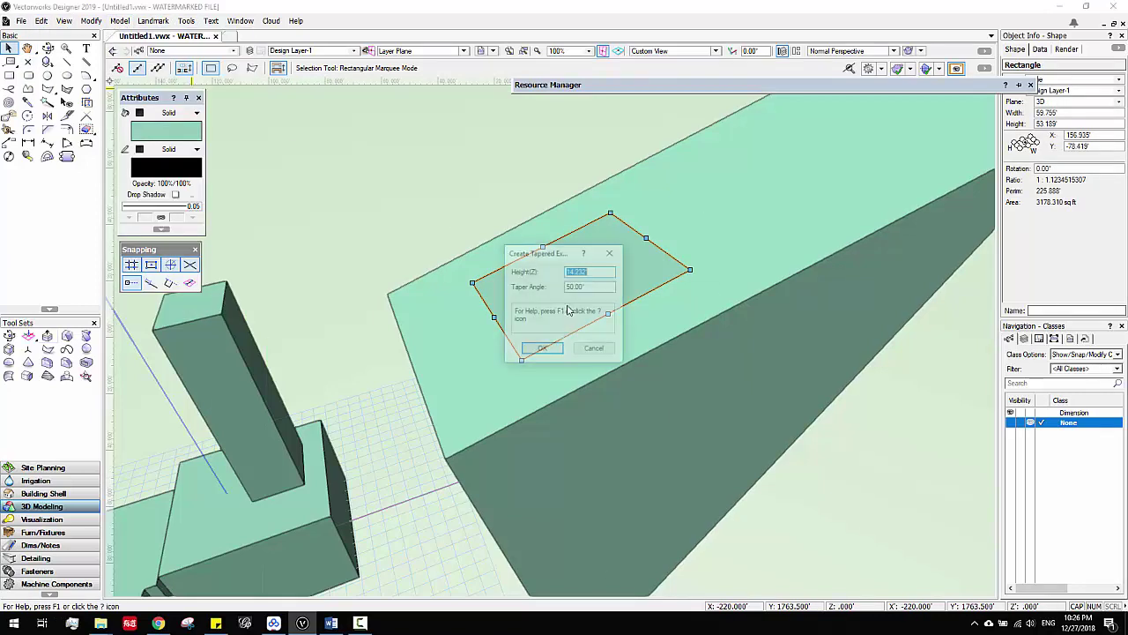
left_click(543, 350)
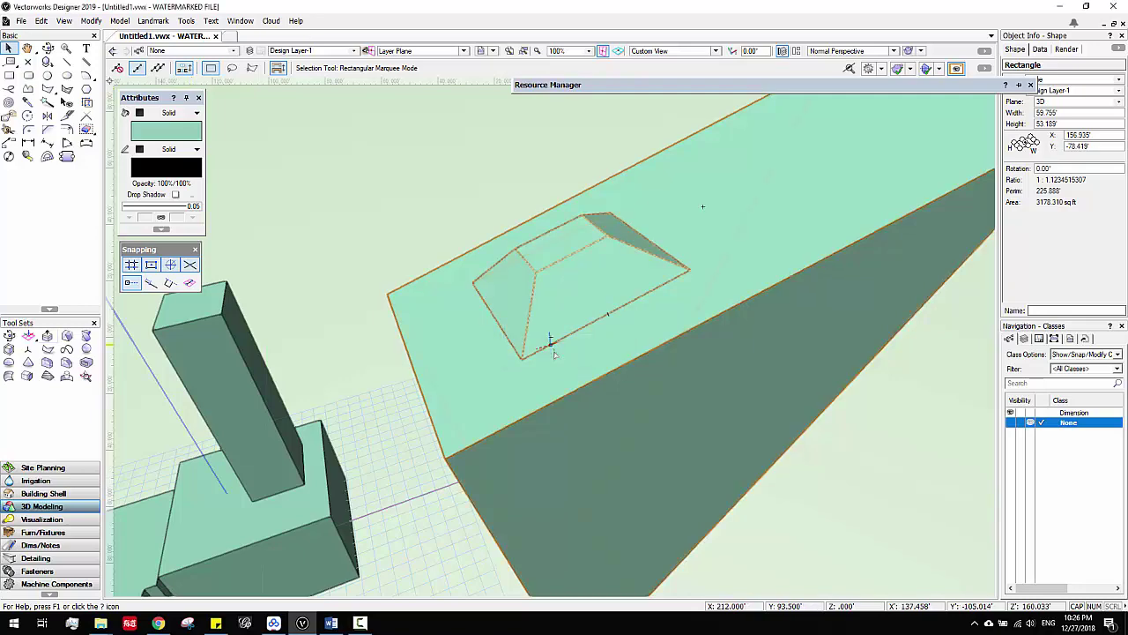
middle_click_drag(768, 208, 750, 191)
scroll(620, 262, "down", 1)
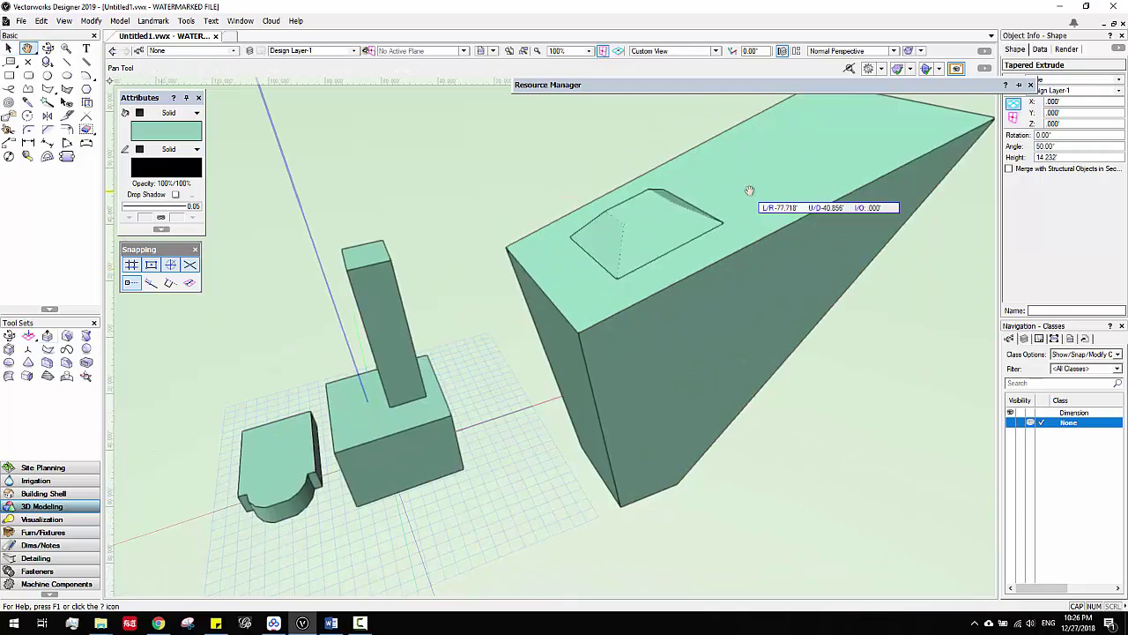
middle_click_drag(664, 323, 710, 264, "shift")
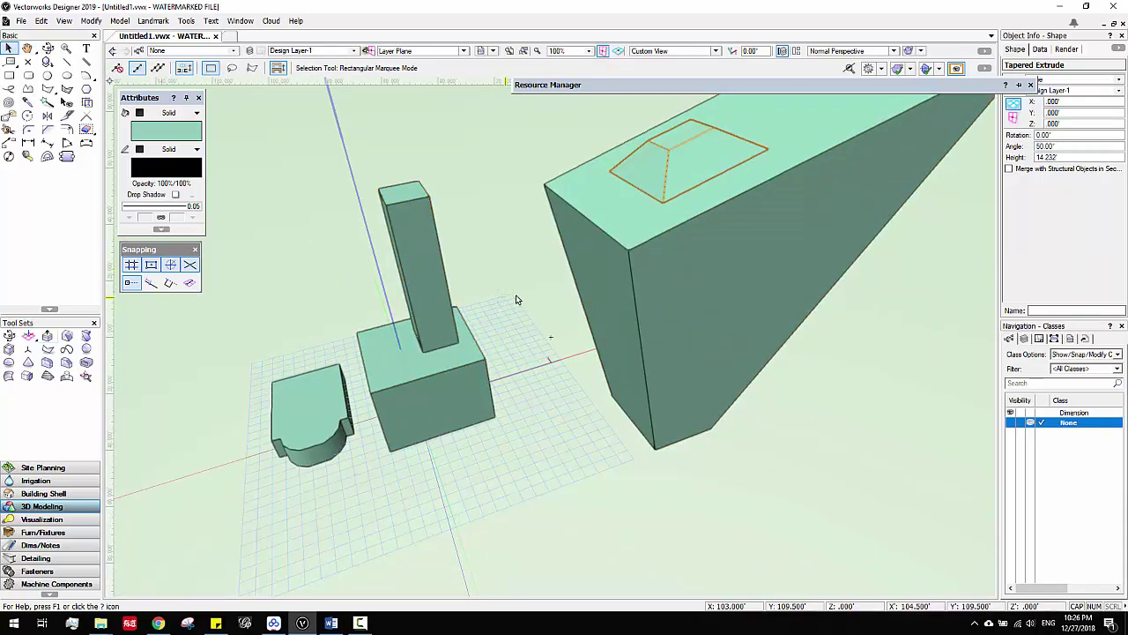
middle_click_drag(517, 300, 468, 234)
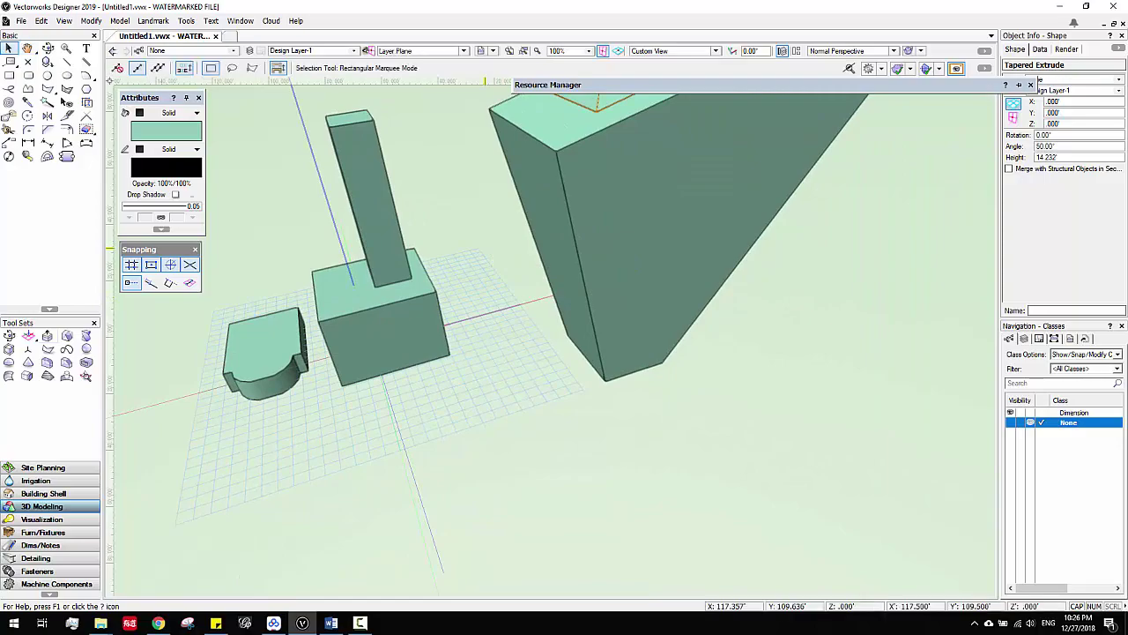